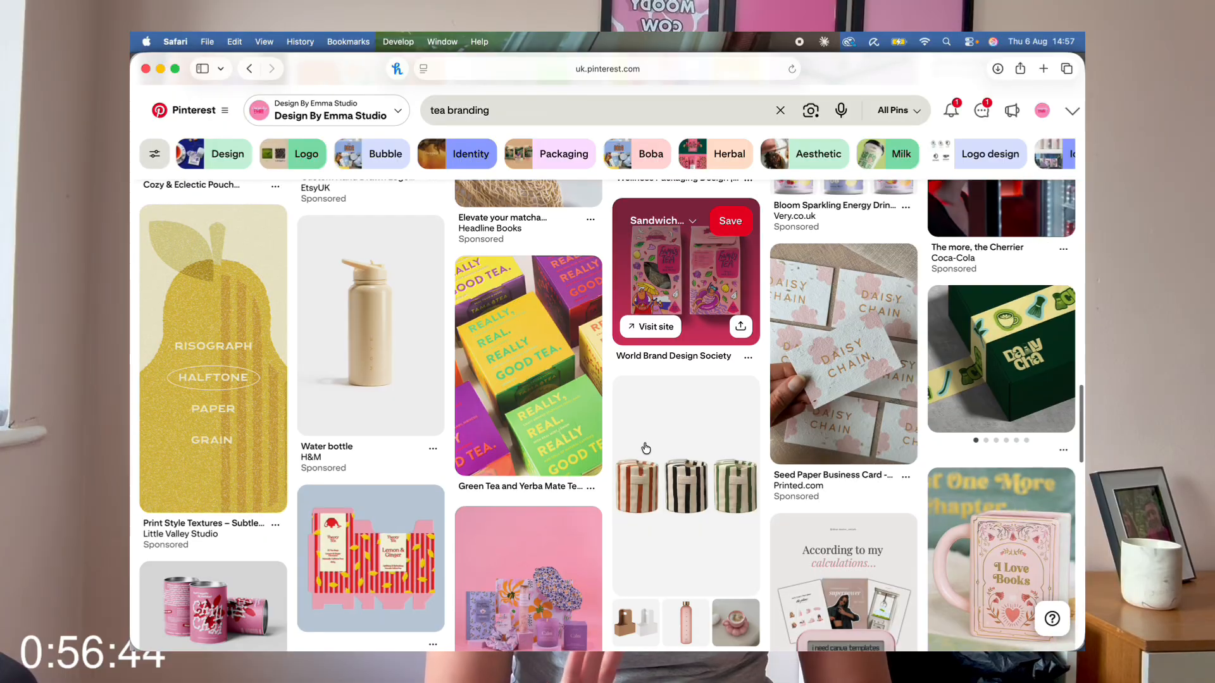
- Browse the tea branding results and save the "Chill Chai tea packaging" pin to the Tea packaging design board
scroll(645, 448, down, 5)
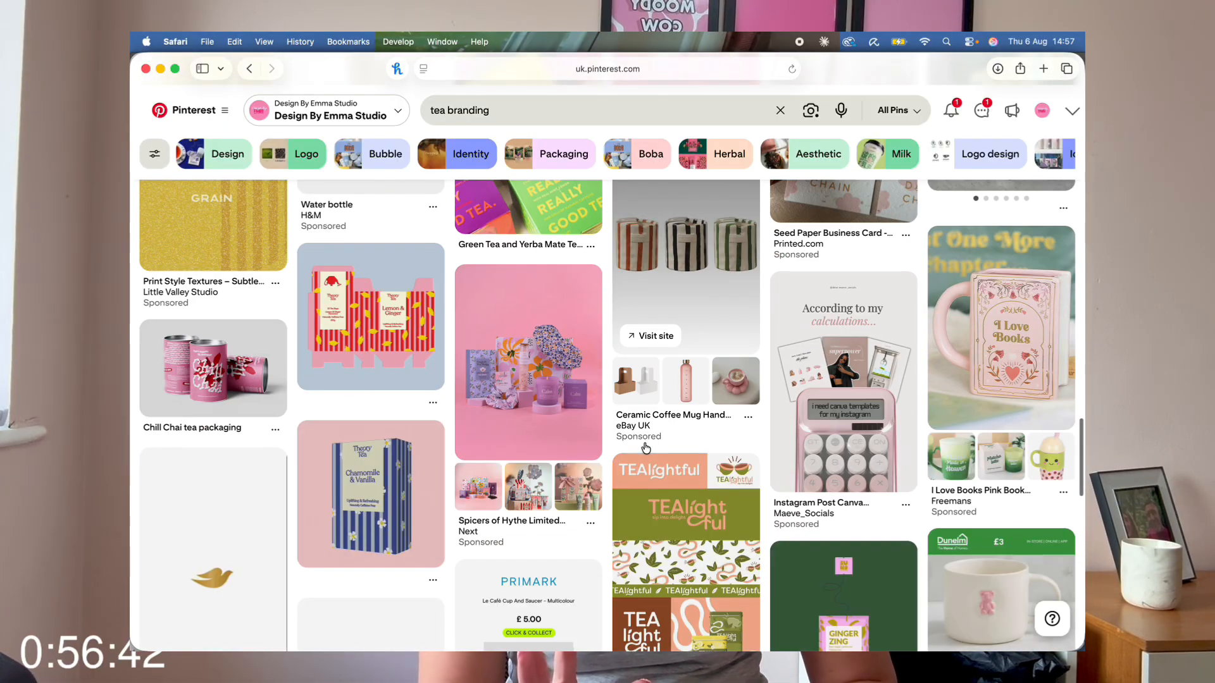
scroll(645, 448, down, 5)
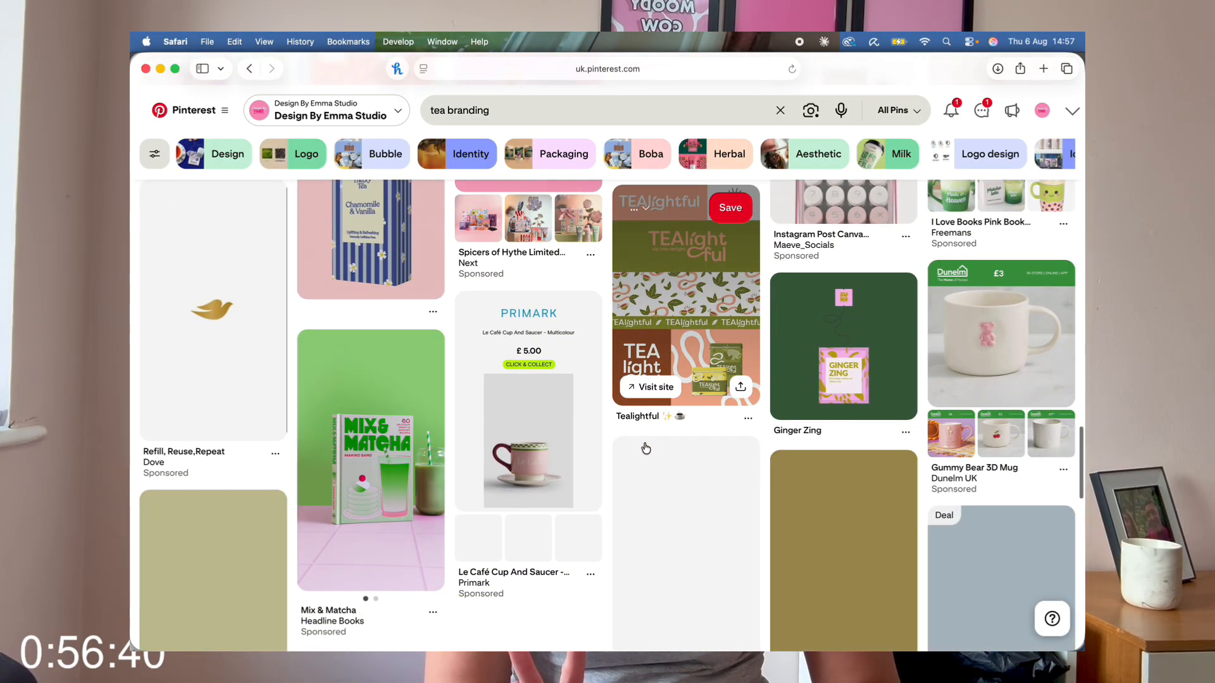
scroll(646, 448, up, 6)
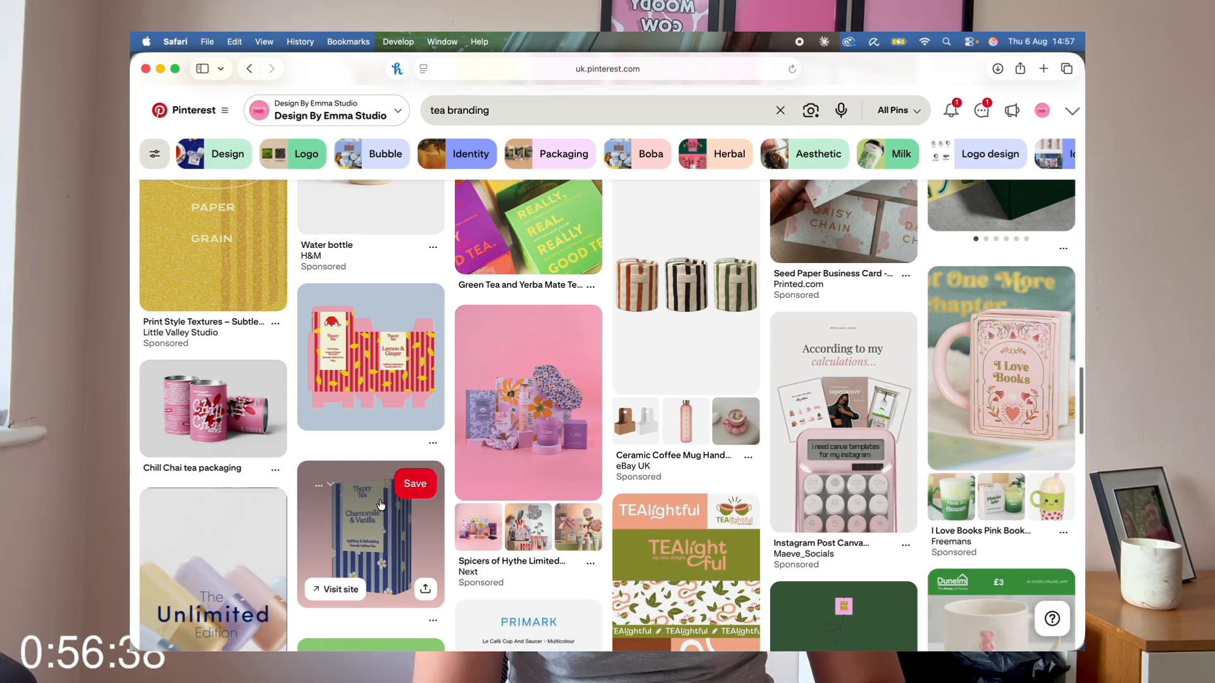
scroll(377, 504, down, 3)
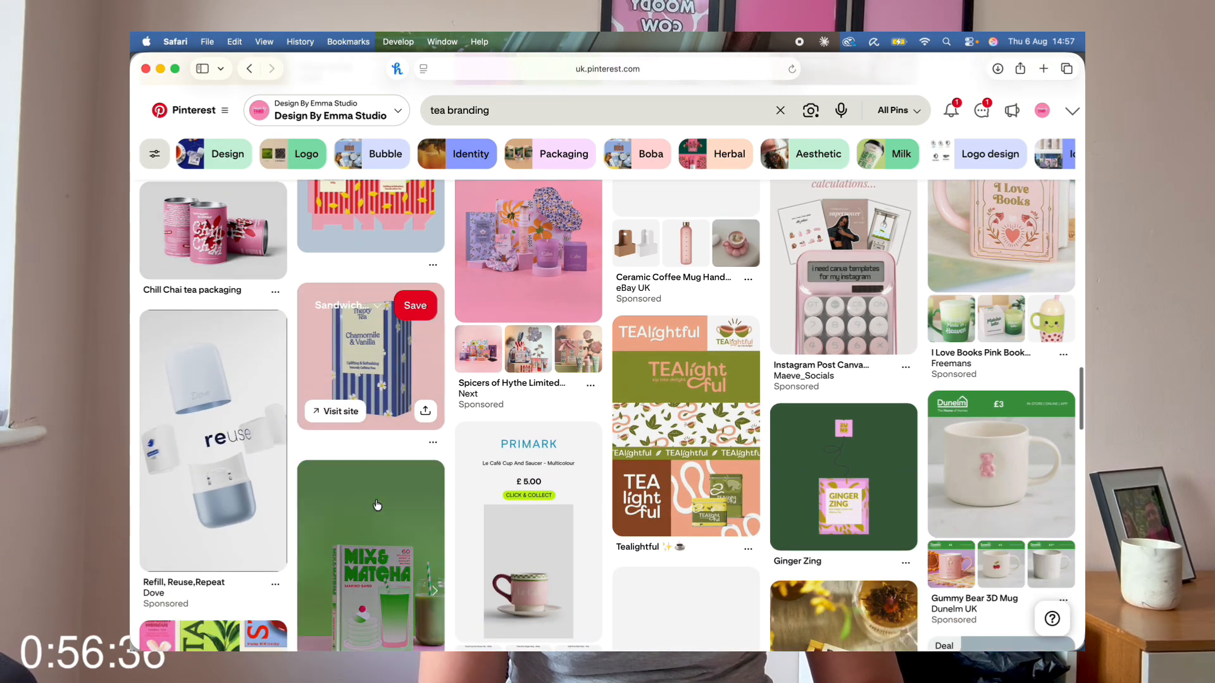
scroll(378, 504, up, 2)
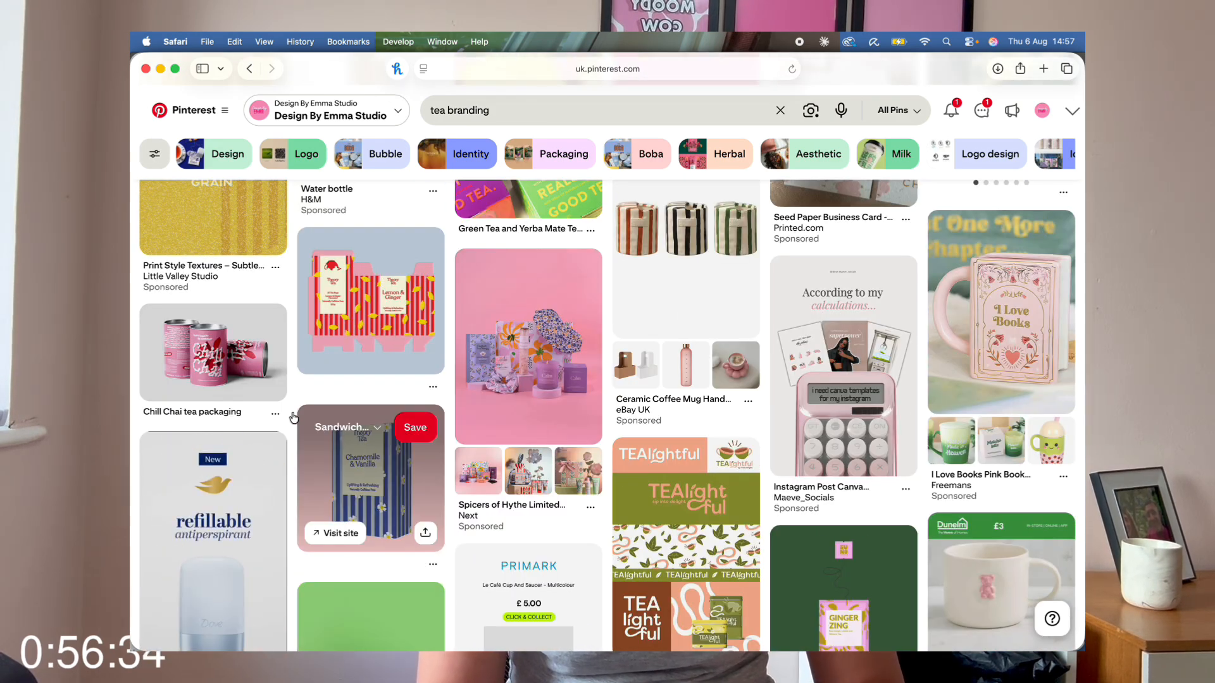
click(180, 330)
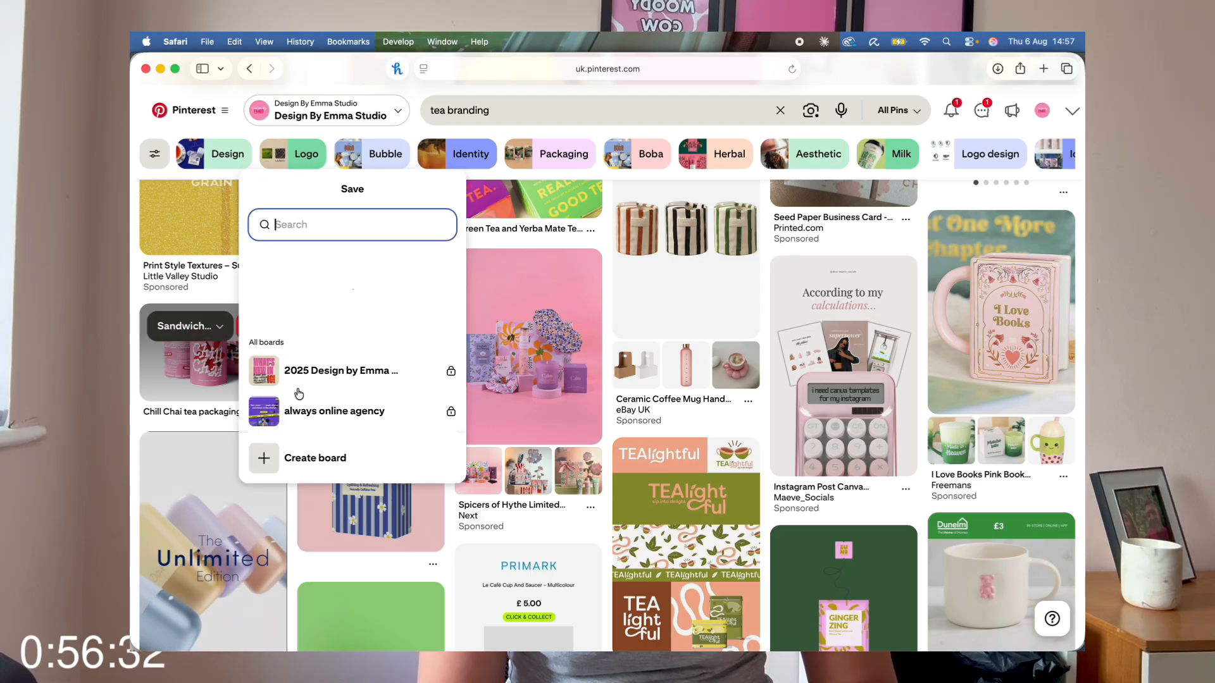
click(418, 289)
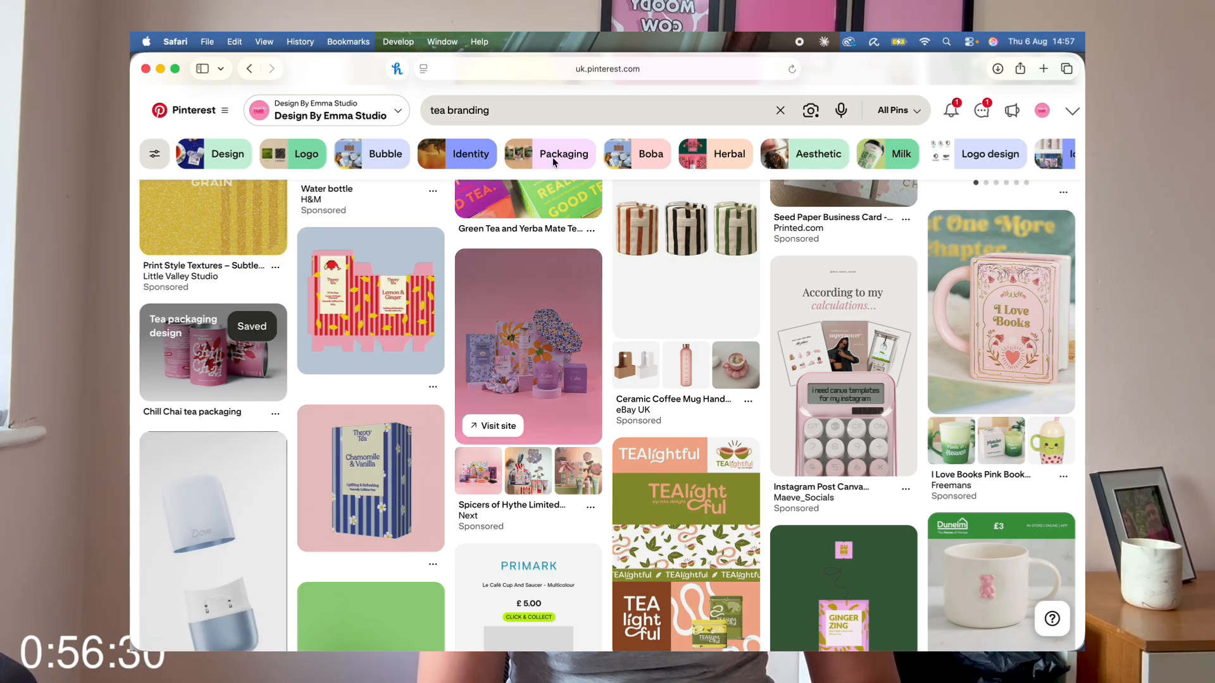
- Replace the current search with "can packaging" and run it
click(559, 112)
key(super+a)
text(an)
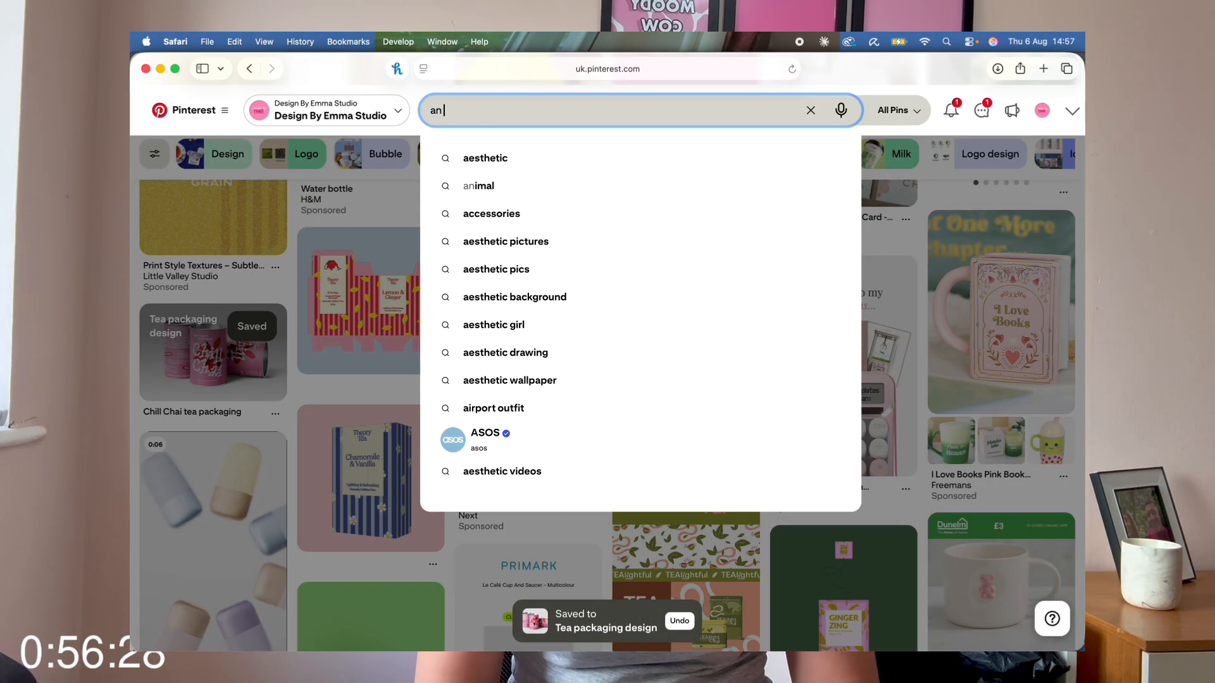
key(BackSpace)
key(BackSpace)
text(ca)
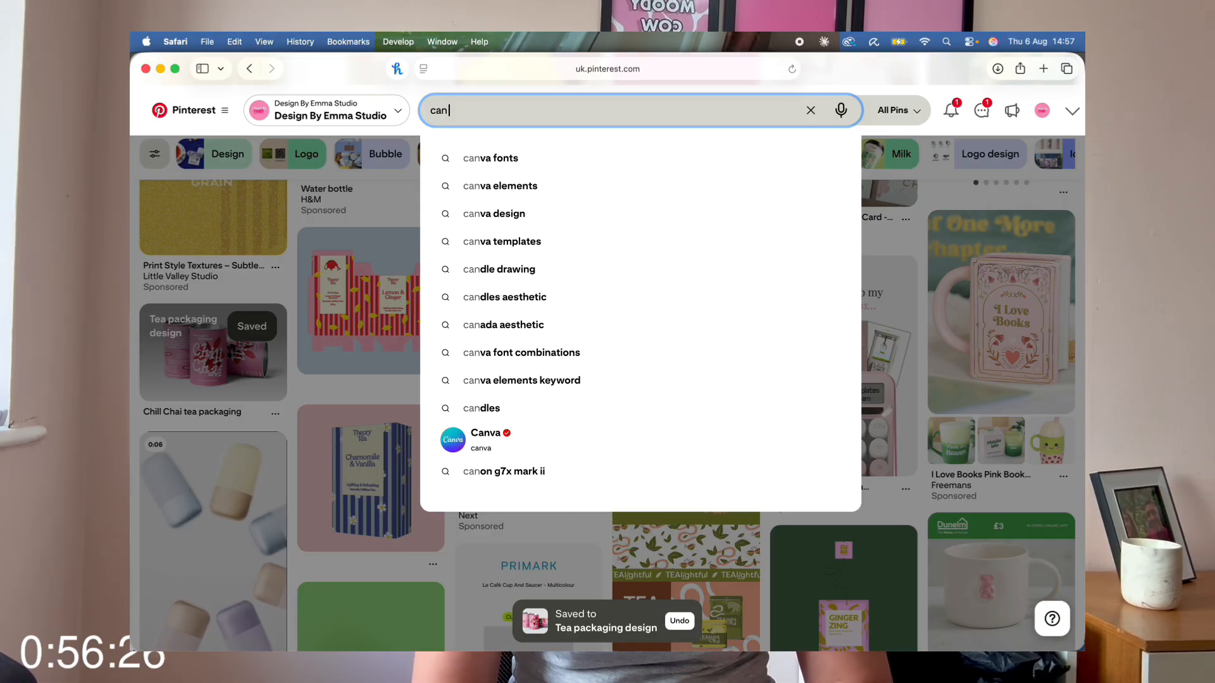
text(n packaging)
key(Return)
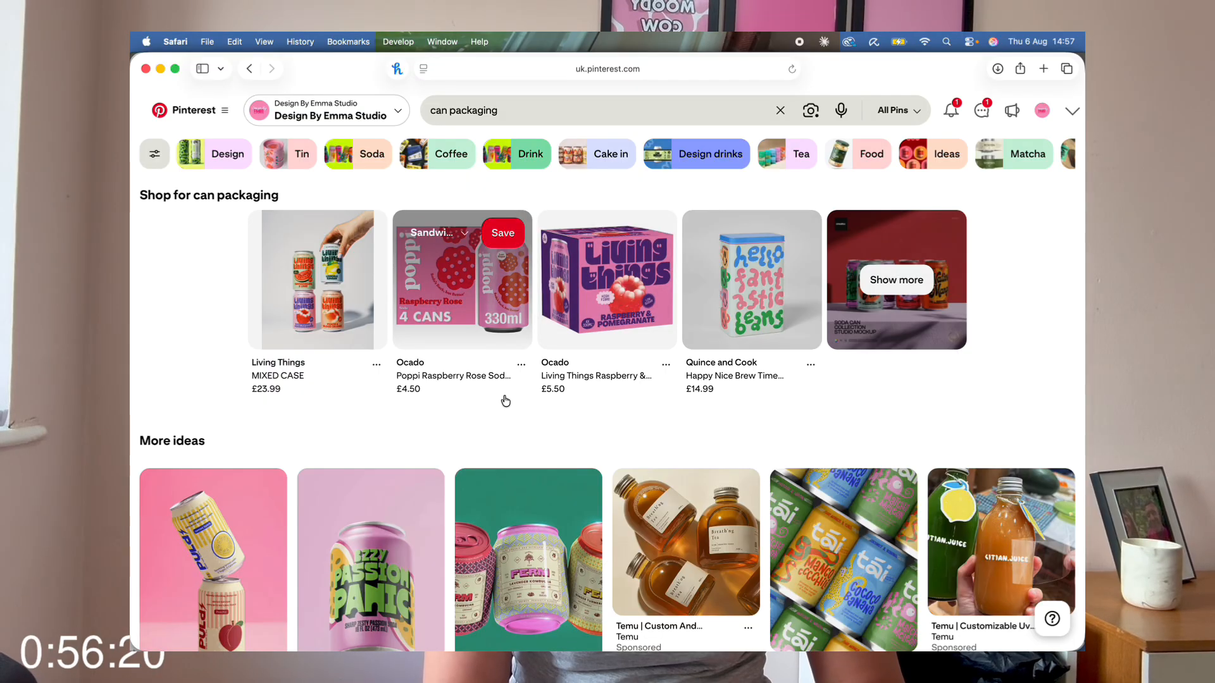
- Save the "Juice can packaging" and "Mike's Beer (Viper)" pins to the Tea packaging design board
scroll(503, 397, down, 8)
scroll(504, 397, up, 6)
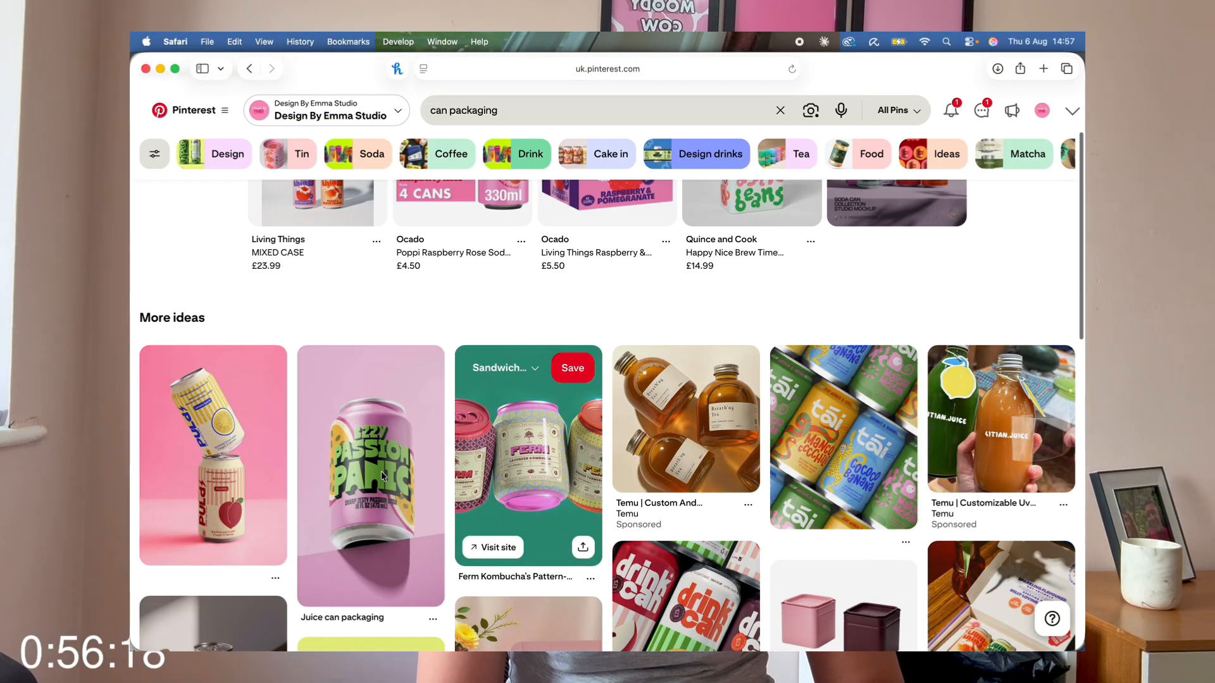
click(318, 366)
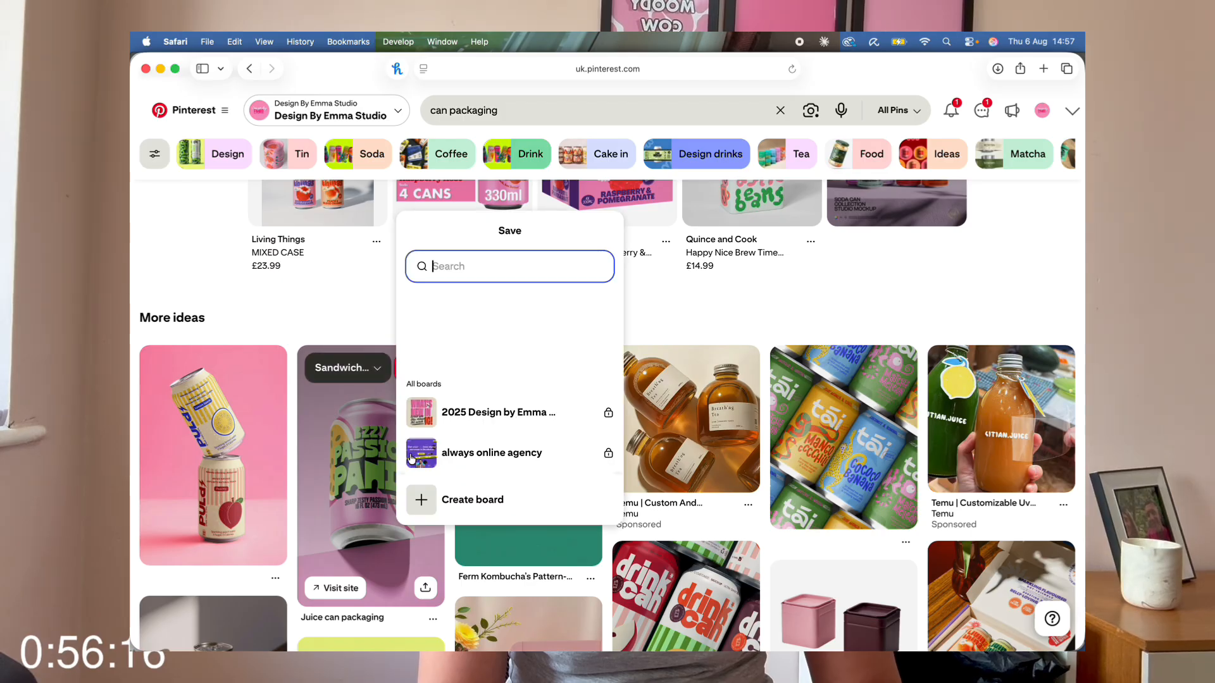
click(574, 329)
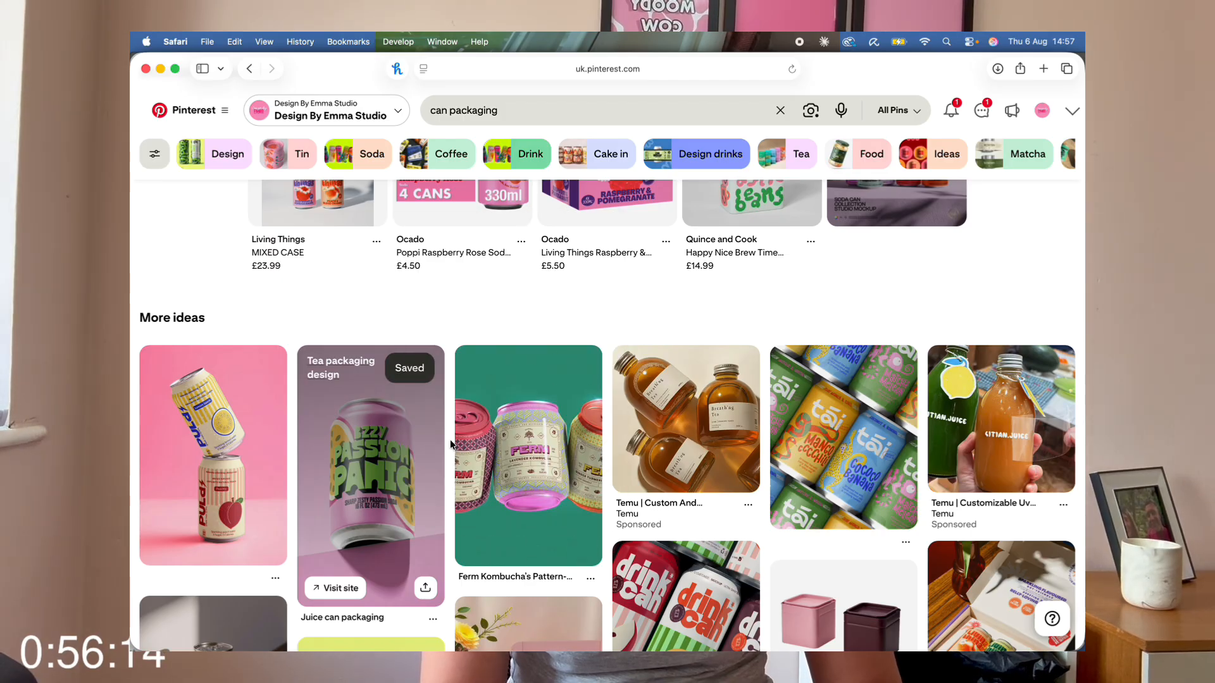
scroll(450, 441, down, 5)
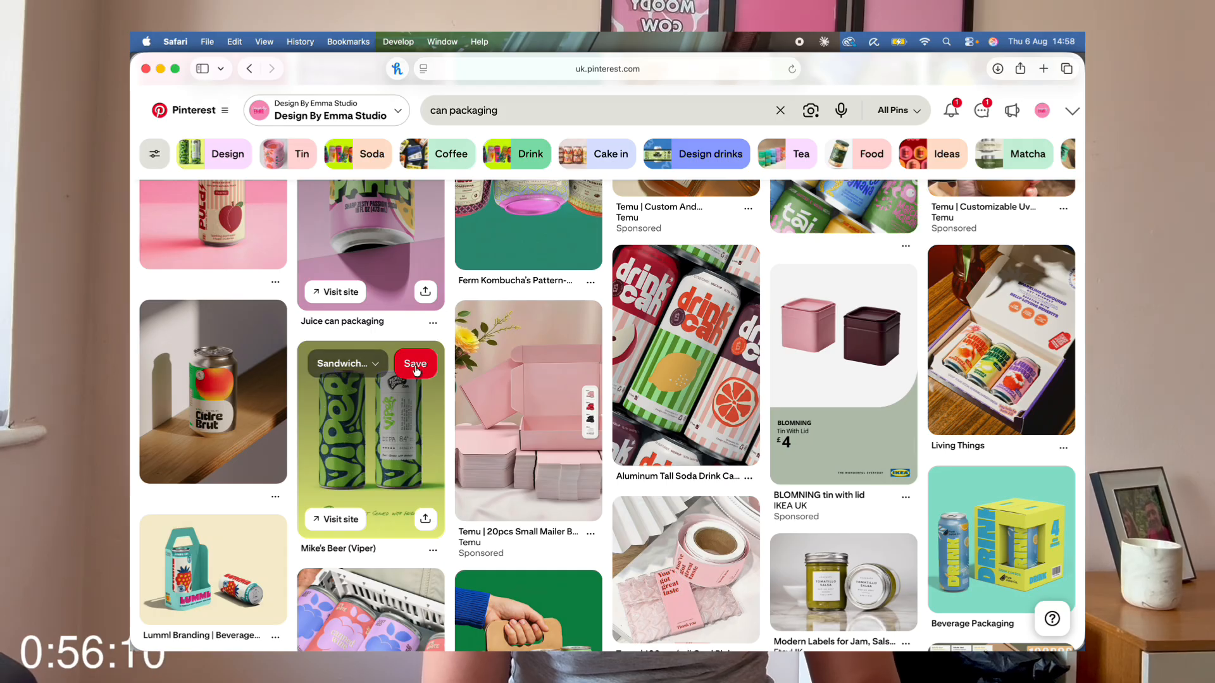
click(415, 370)
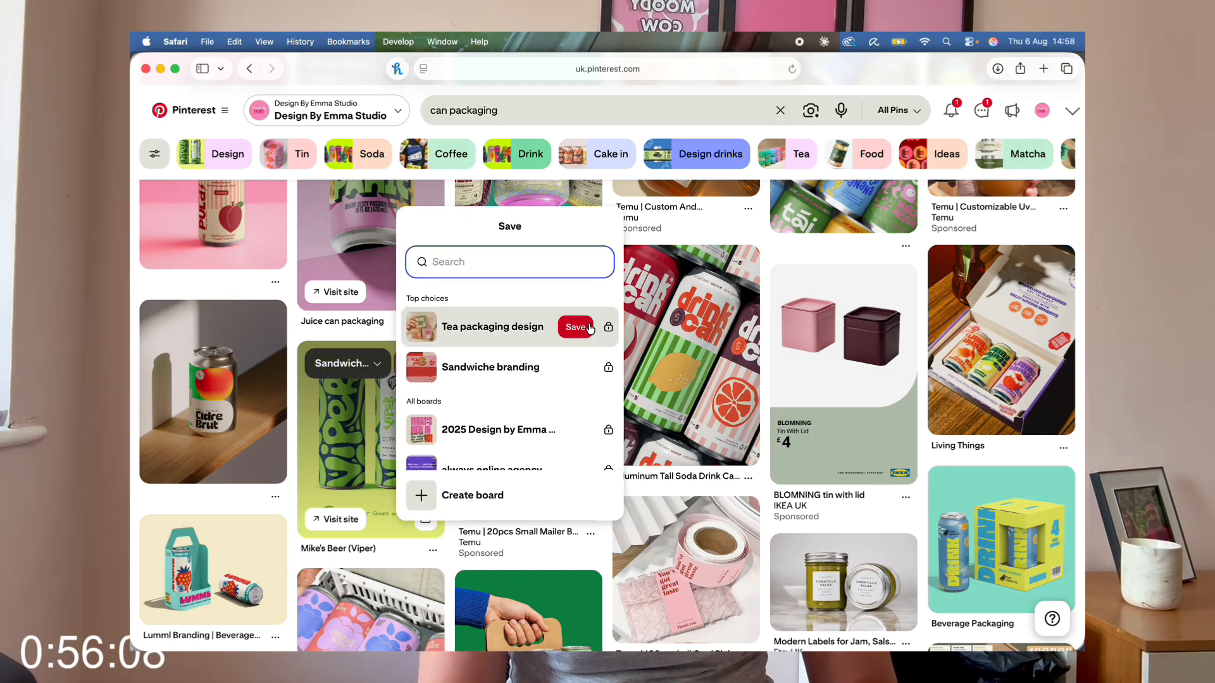
click(594, 331)
- Save the Dosti beer packaging pin with the pink and green cans to the Tea packaging design board
scroll(686, 467, down, 6)
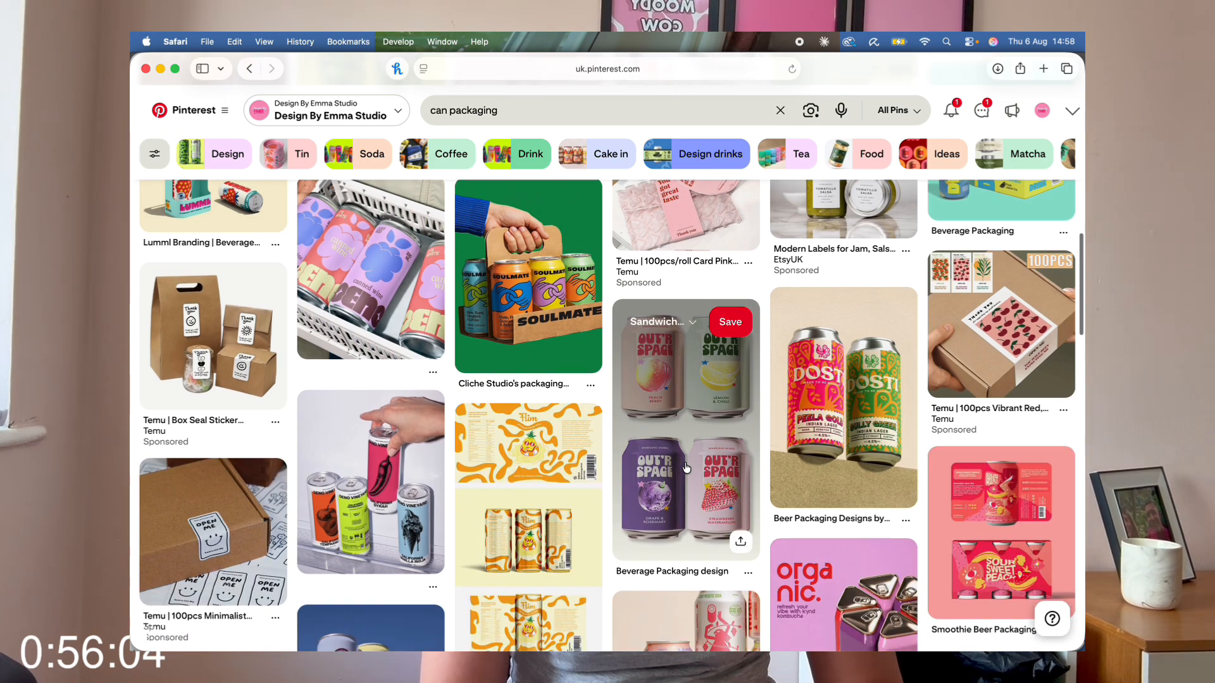
scroll(727, 411, down, 1)
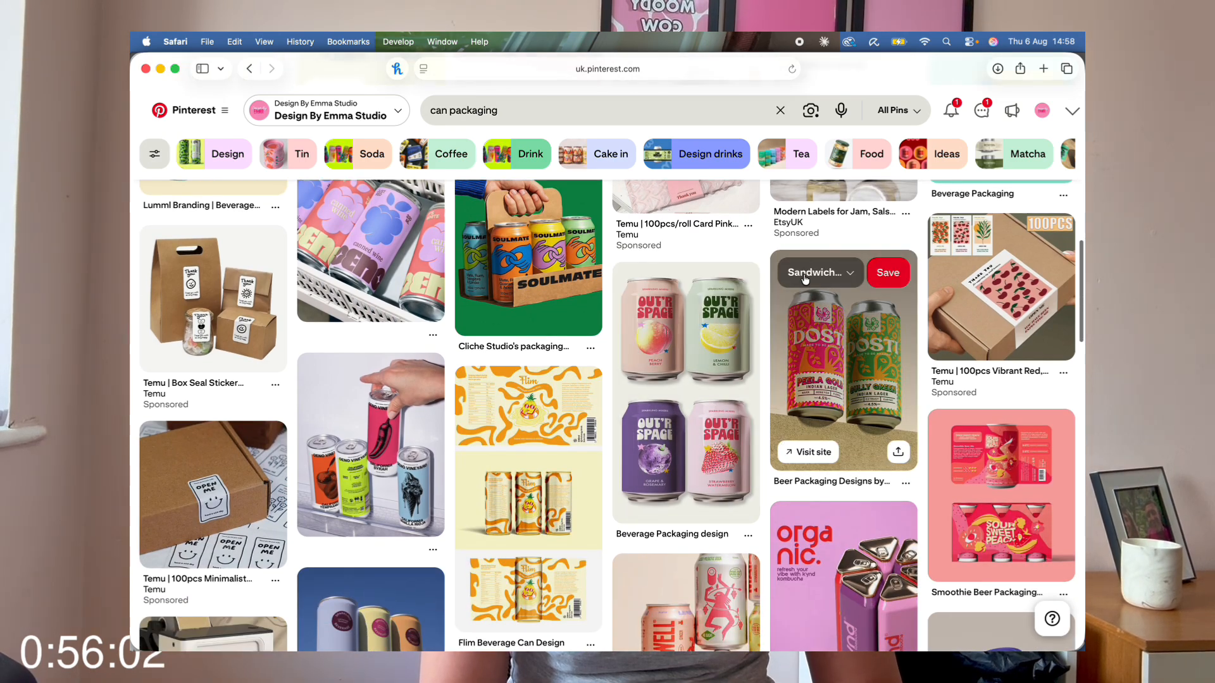
click(805, 279)
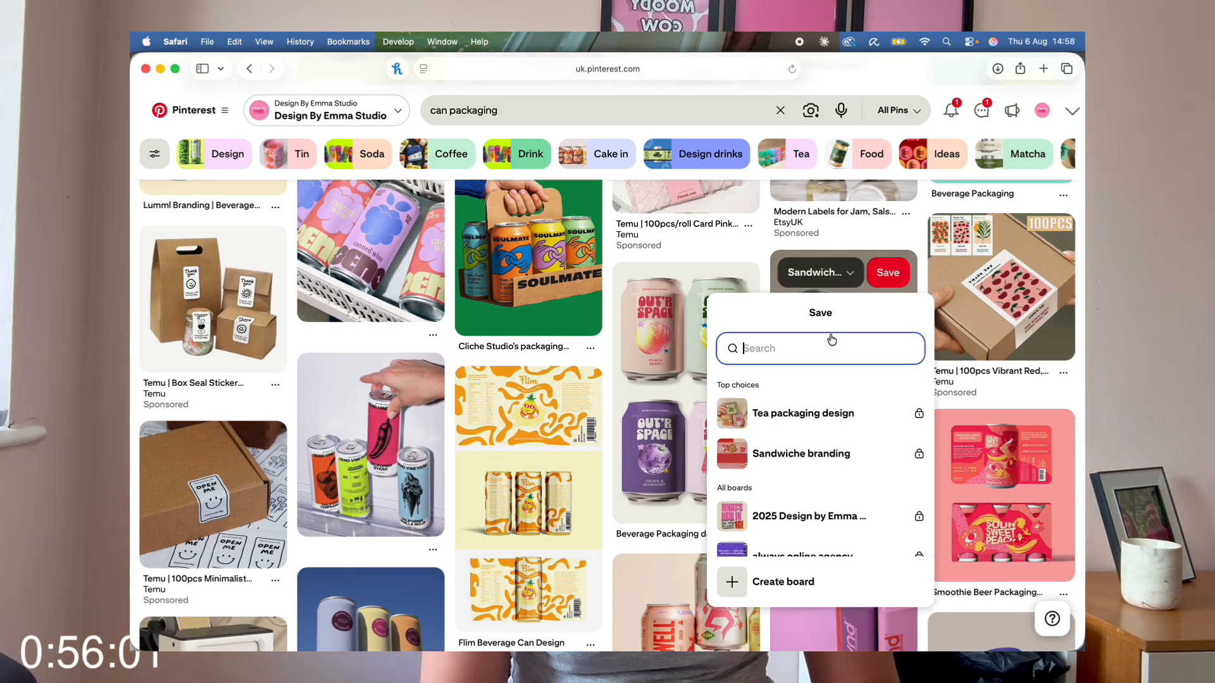
click(886, 414)
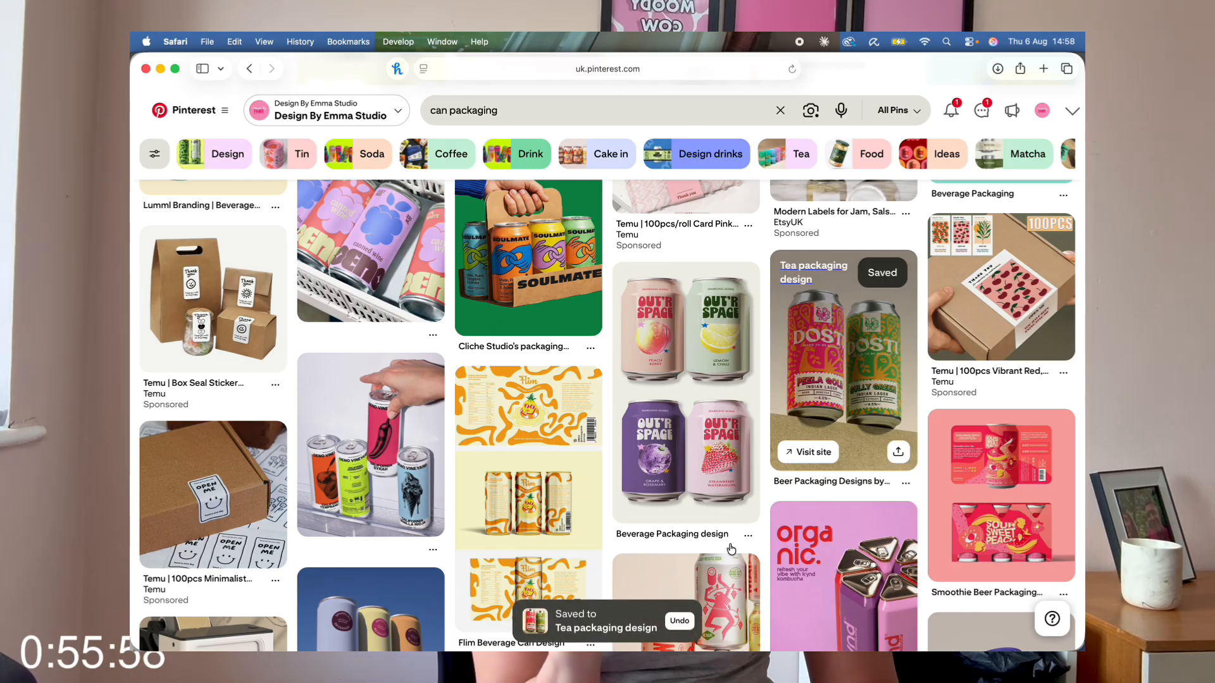
- Find the pin showing a grid of nine colourful fruit cans and save it to the Tea packaging design board
scroll(731, 549, down, 5)
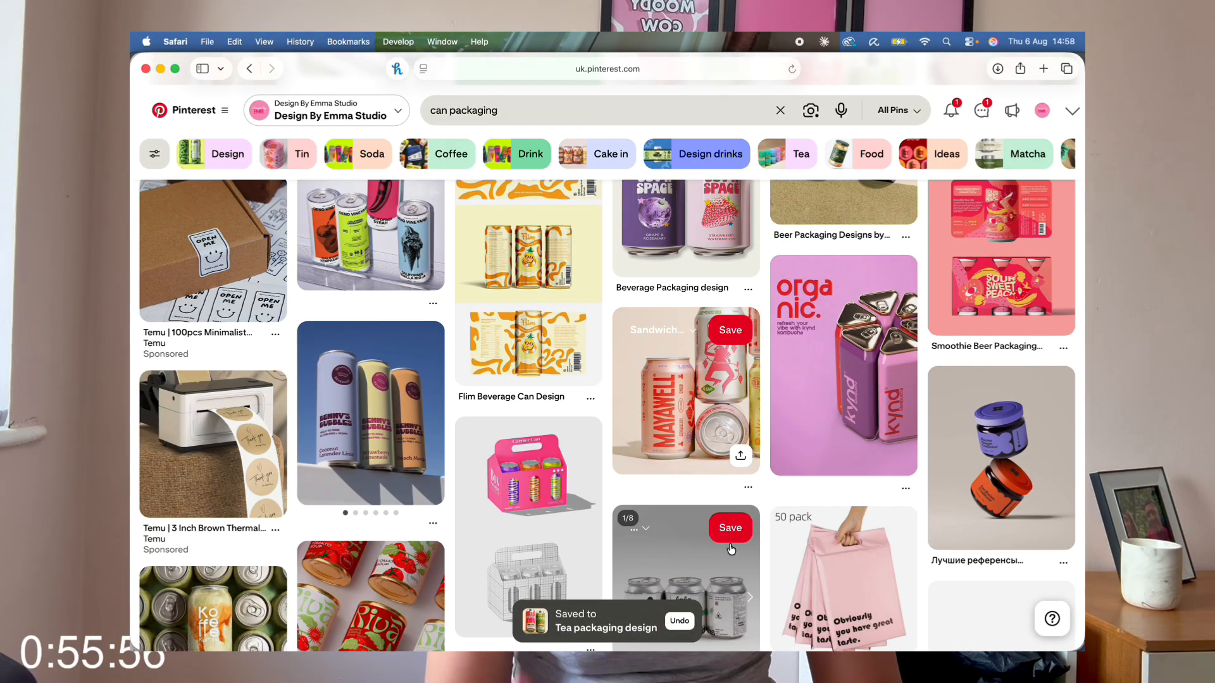
scroll(731, 548, down, 4)
scroll(731, 548, down, 6)
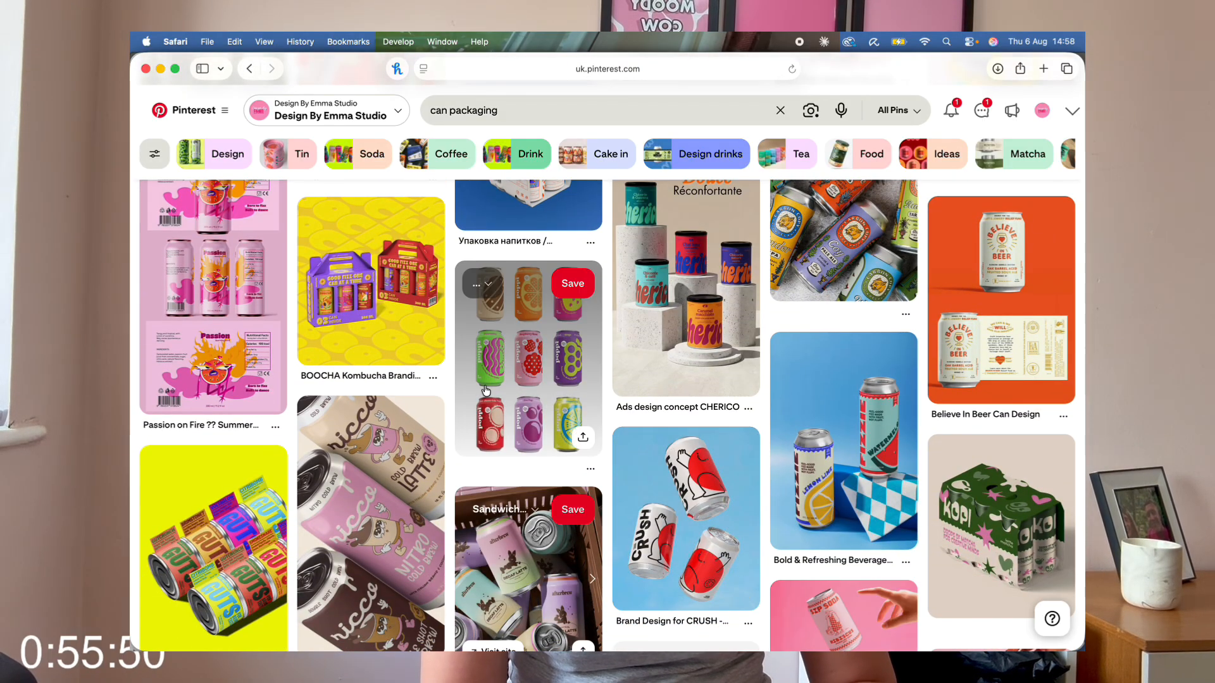
scroll(486, 391, down, 1)
click(505, 278)
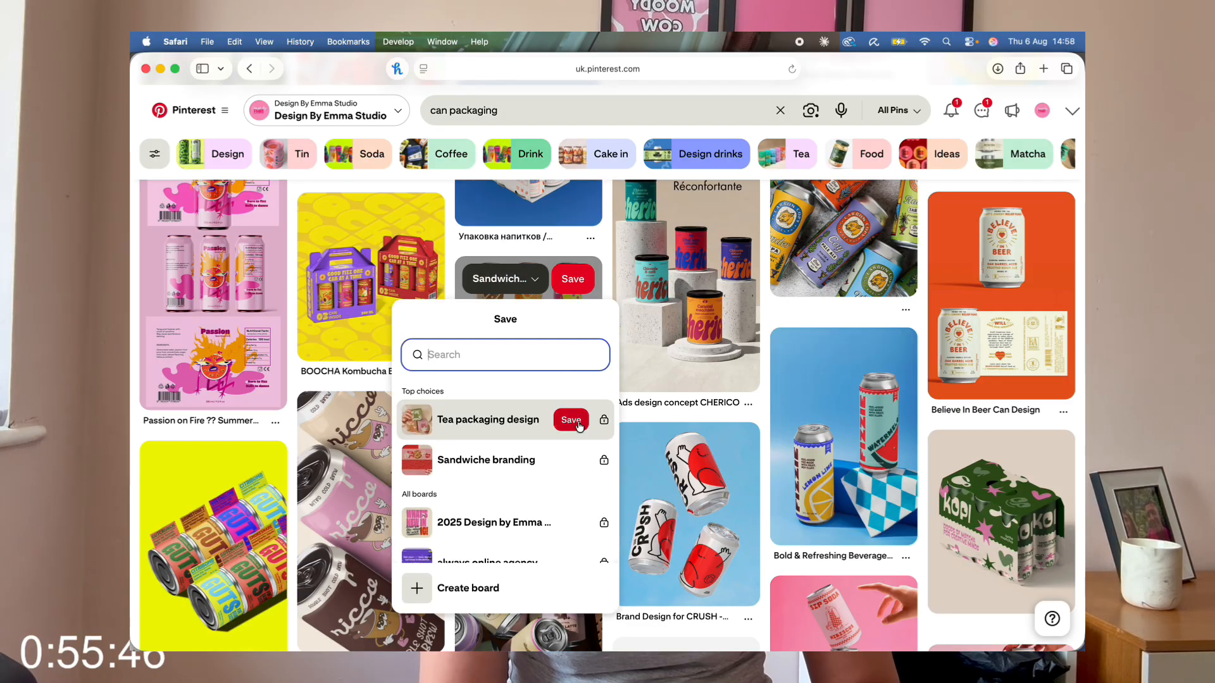
click(570, 417)
- Save the pink pin of stacked soda cans with blueberries and the Knird drink pin to the Tea packaging design board
scroll(808, 360, down, 4)
click(807, 361)
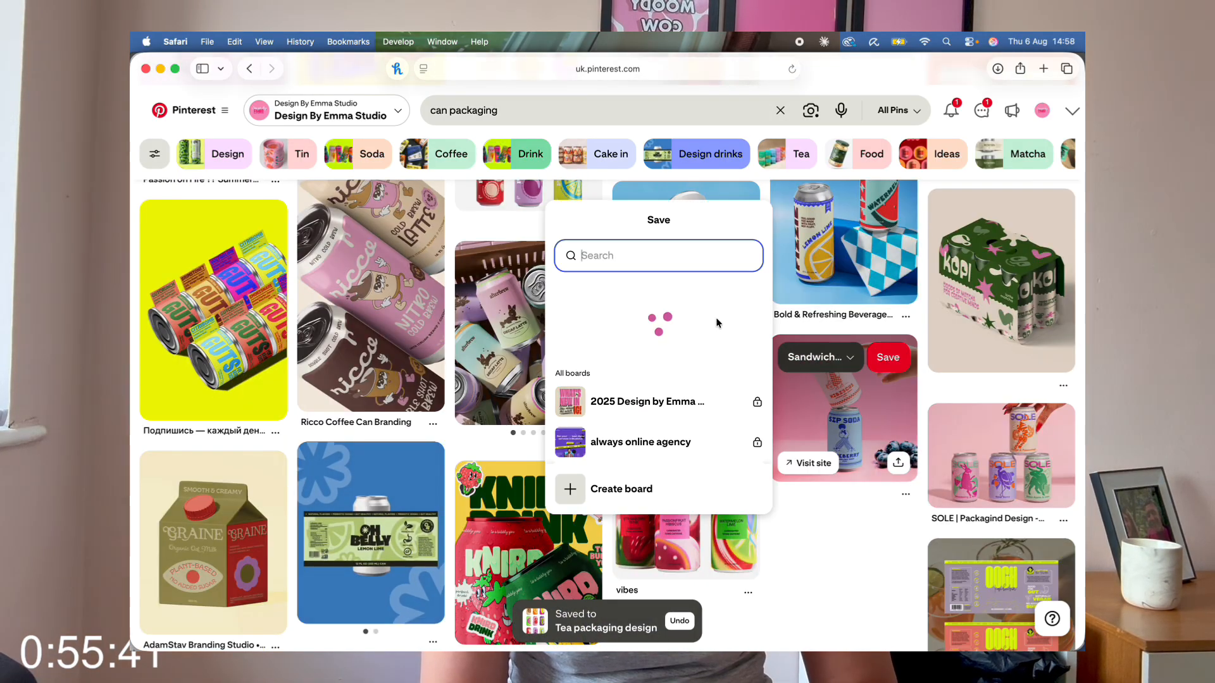
click(627, 319)
scroll(633, 317, down, 2)
click(490, 385)
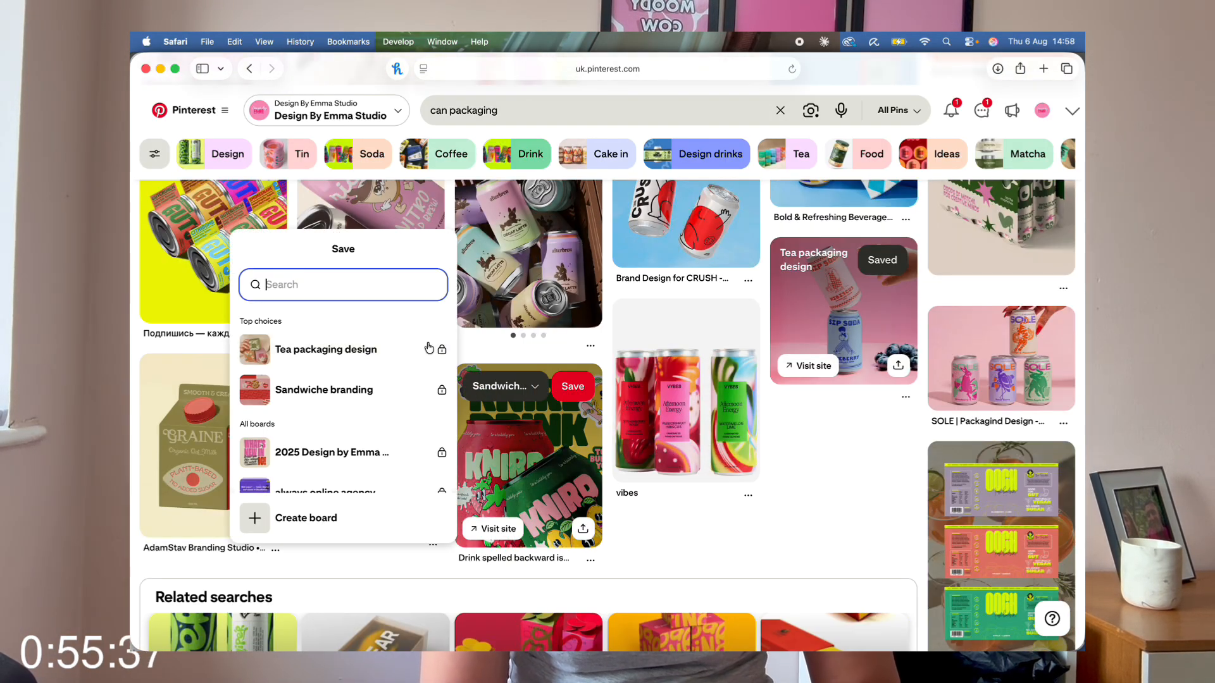
click(303, 348)
- Find the "Nocaff - A decaf coffee brand" pin further down the results and save it to the Tea packaging design board
scroll(449, 415, down, 10)
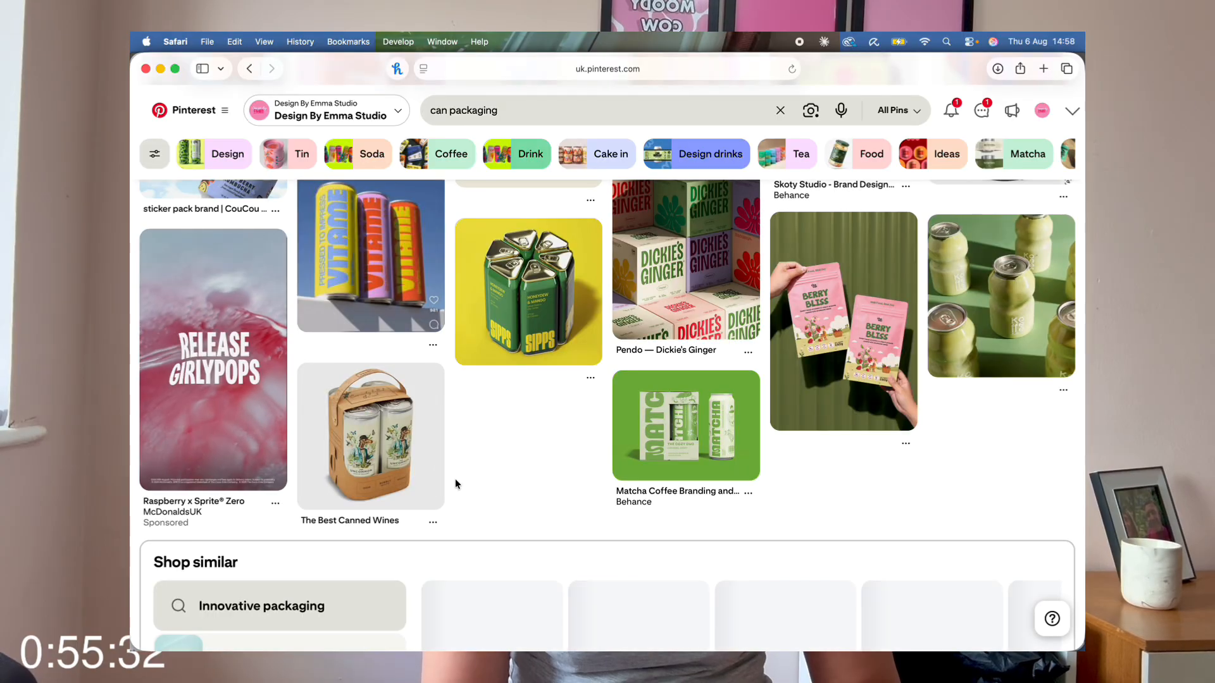
scroll(456, 482, down, 10)
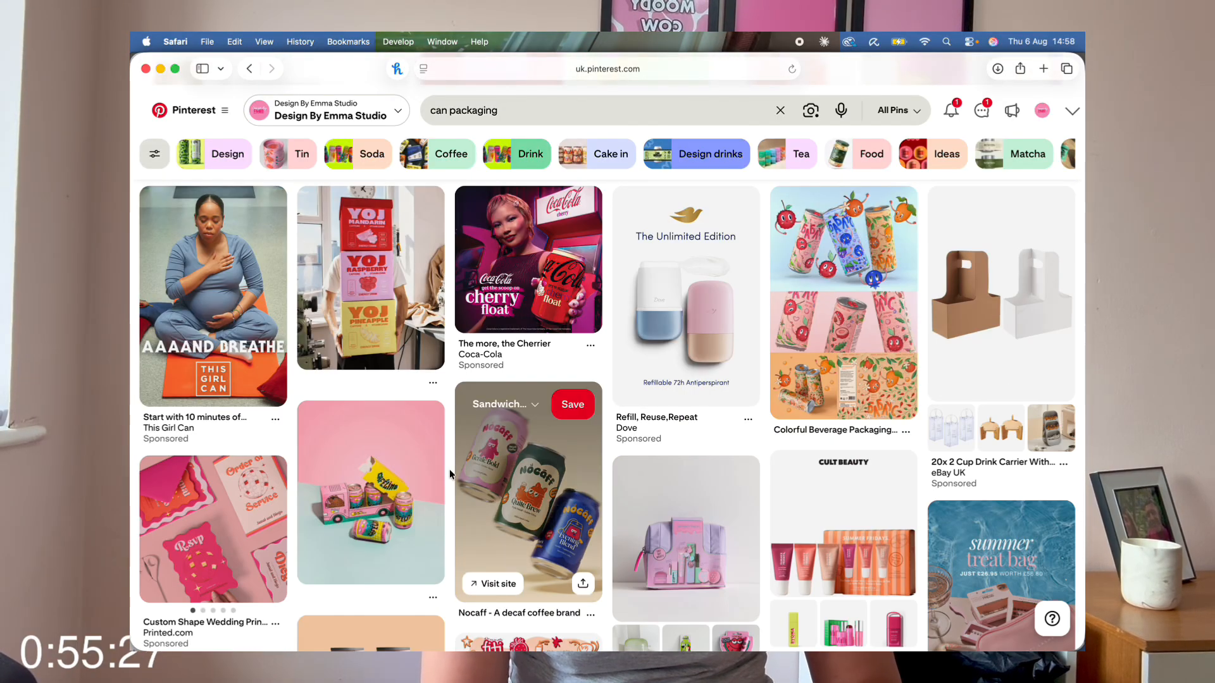
scroll(450, 474, down, 2)
click(508, 345)
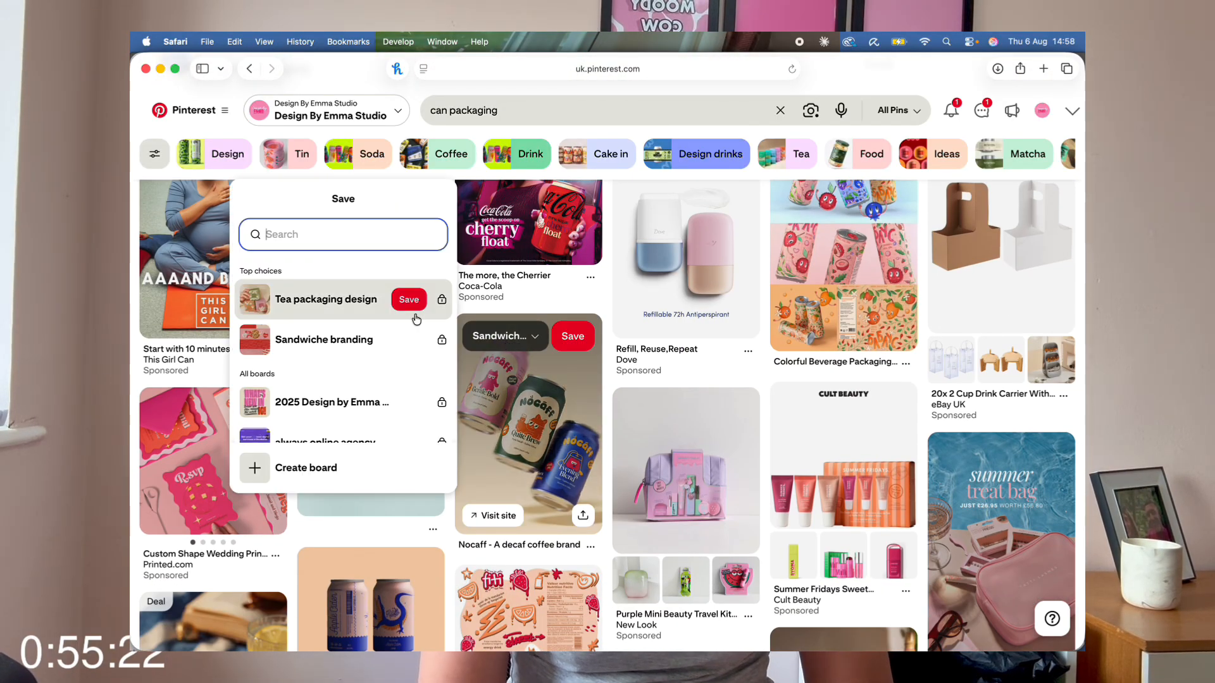
click(408, 298)
- Save the "Gloria — Packaging design" pin and the floral Petali can pin to the Tea packaging design board
scroll(601, 386, down, 8)
scroll(604, 390, down, 4)
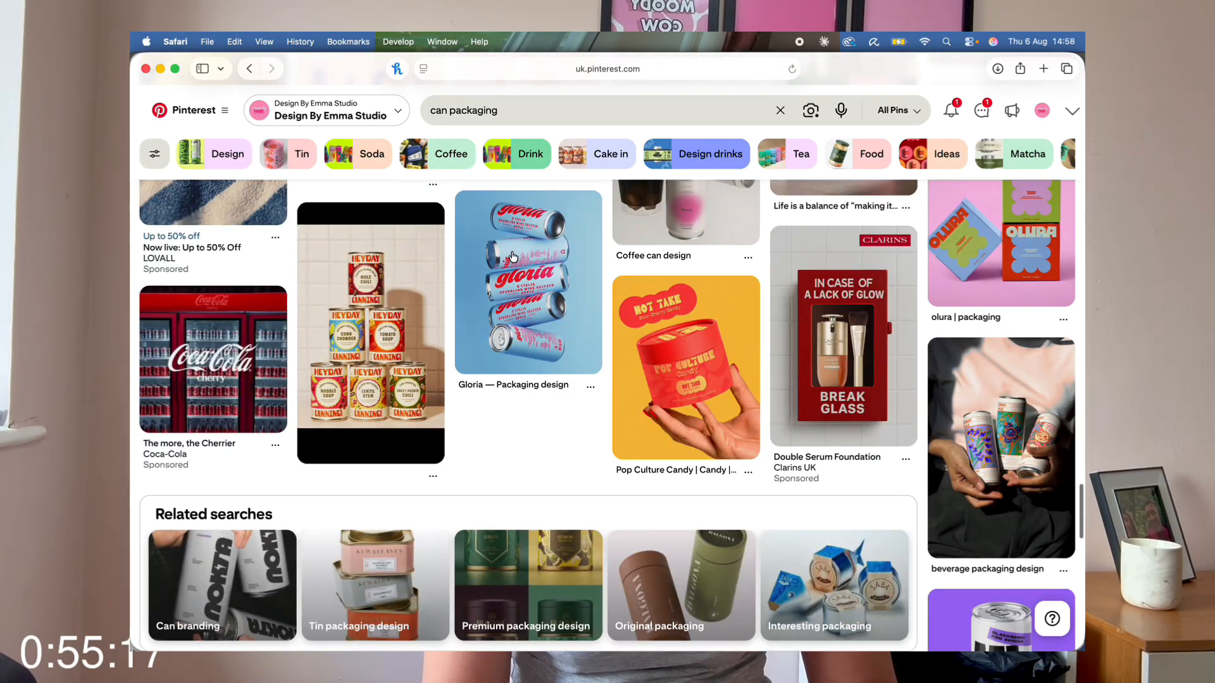
click(506, 213)
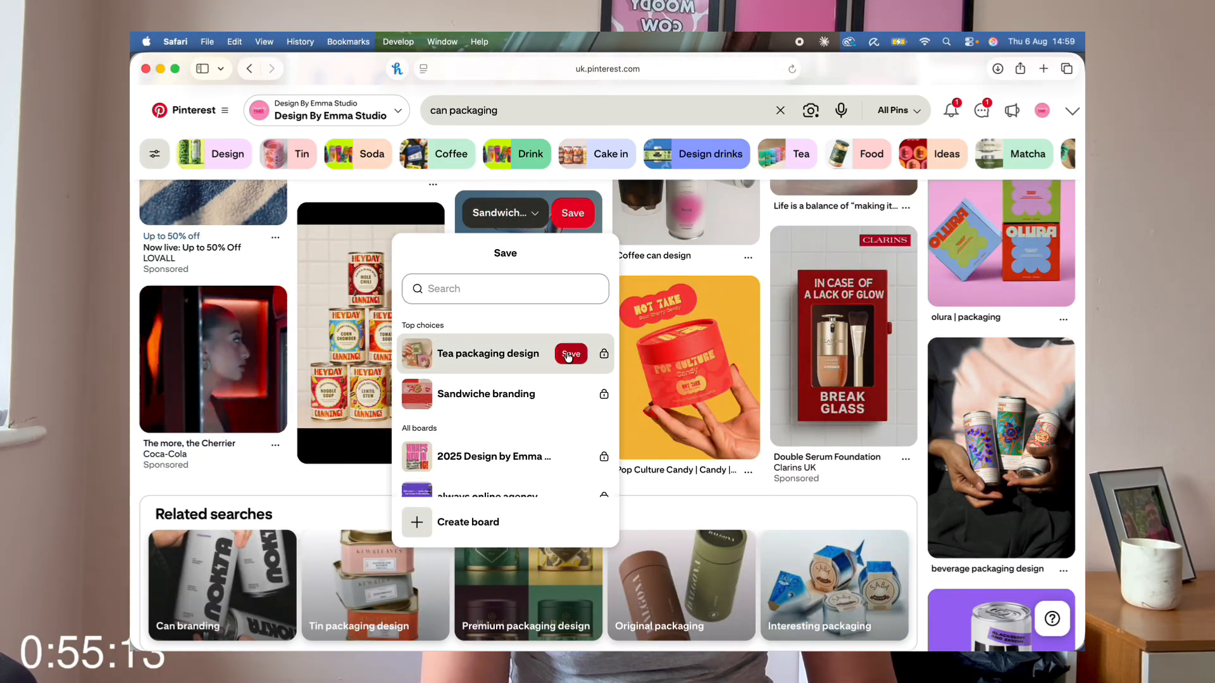
click(570, 362)
scroll(563, 355, down, 10)
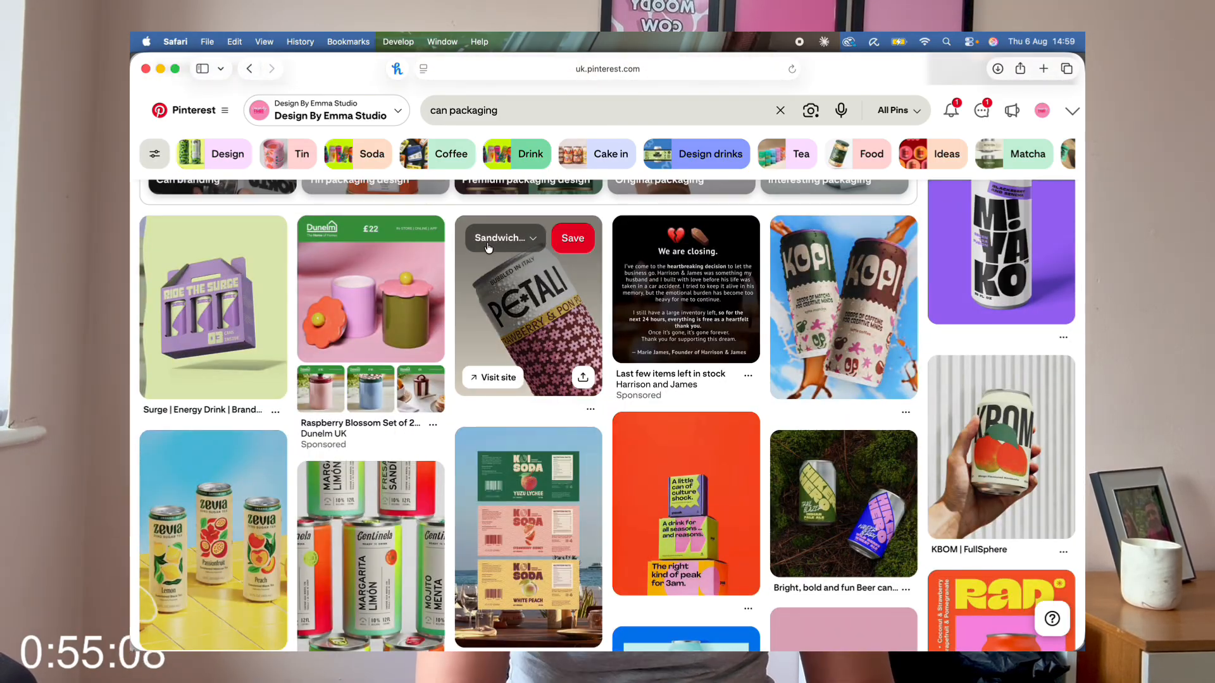
click(489, 247)
click(552, 372)
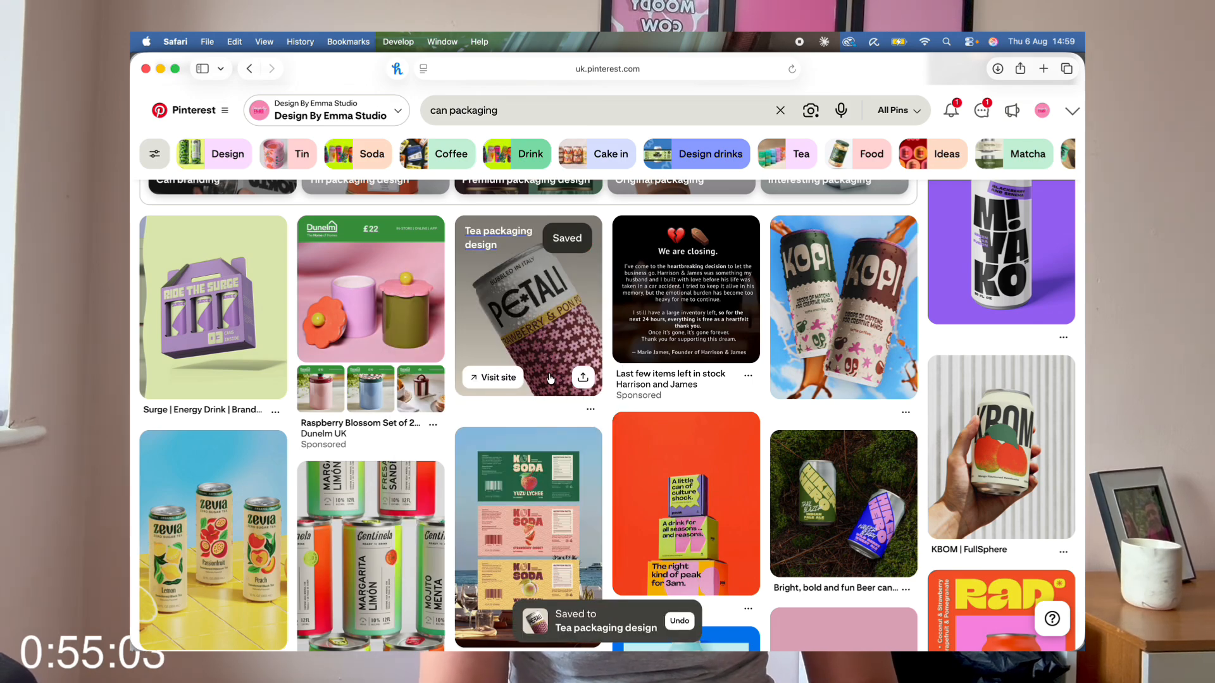
- Open the floral Petali can pin and save the related pink Petali Cherry Blossom can to the Tea packaging design board
click(550, 378)
scroll(510, 498, down, 5)
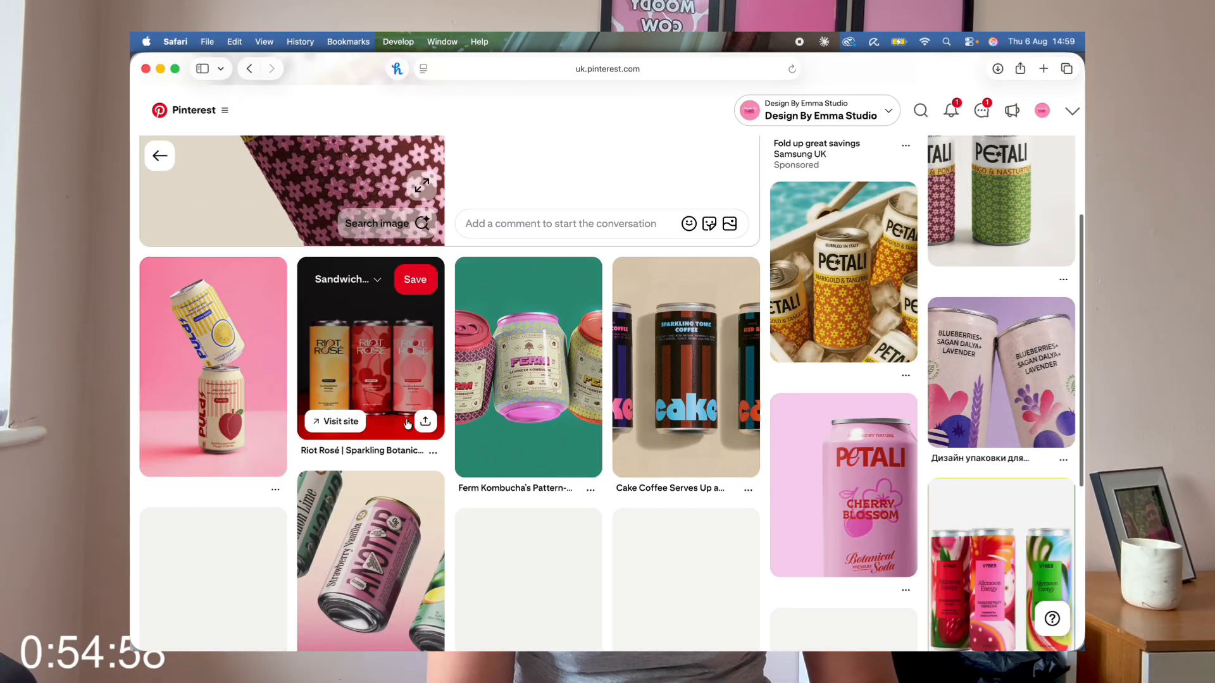
scroll(407, 418, down, 3)
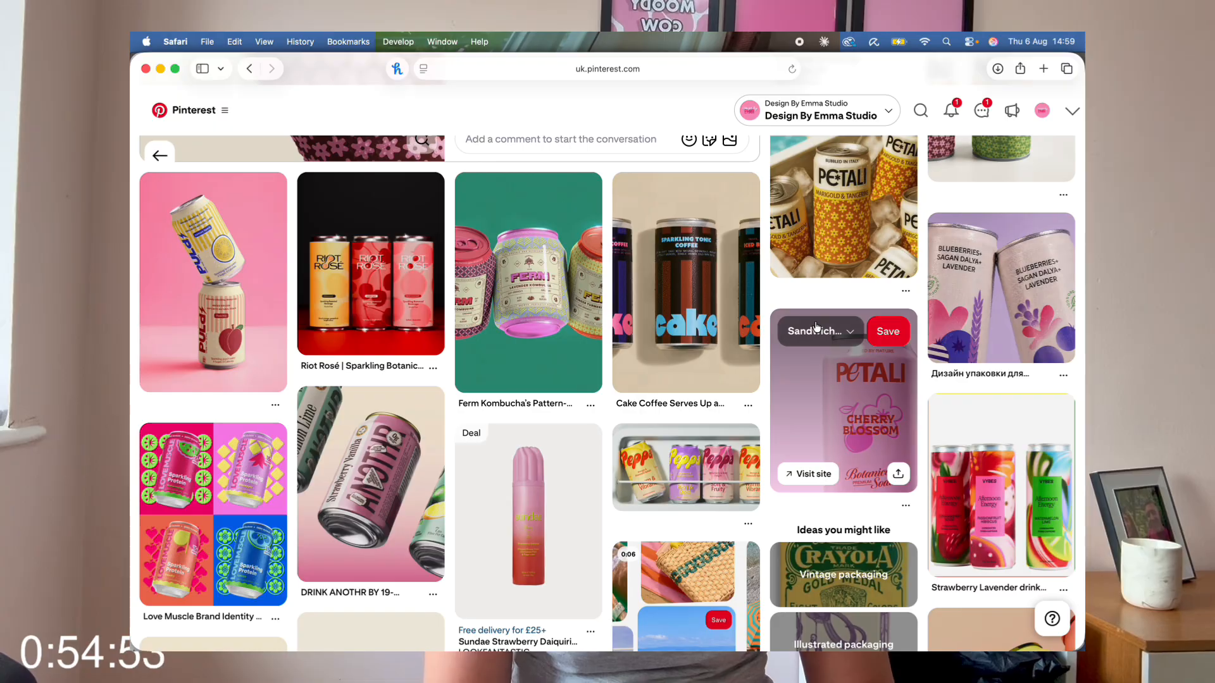
click(817, 327)
scroll(465, 346, down, 10)
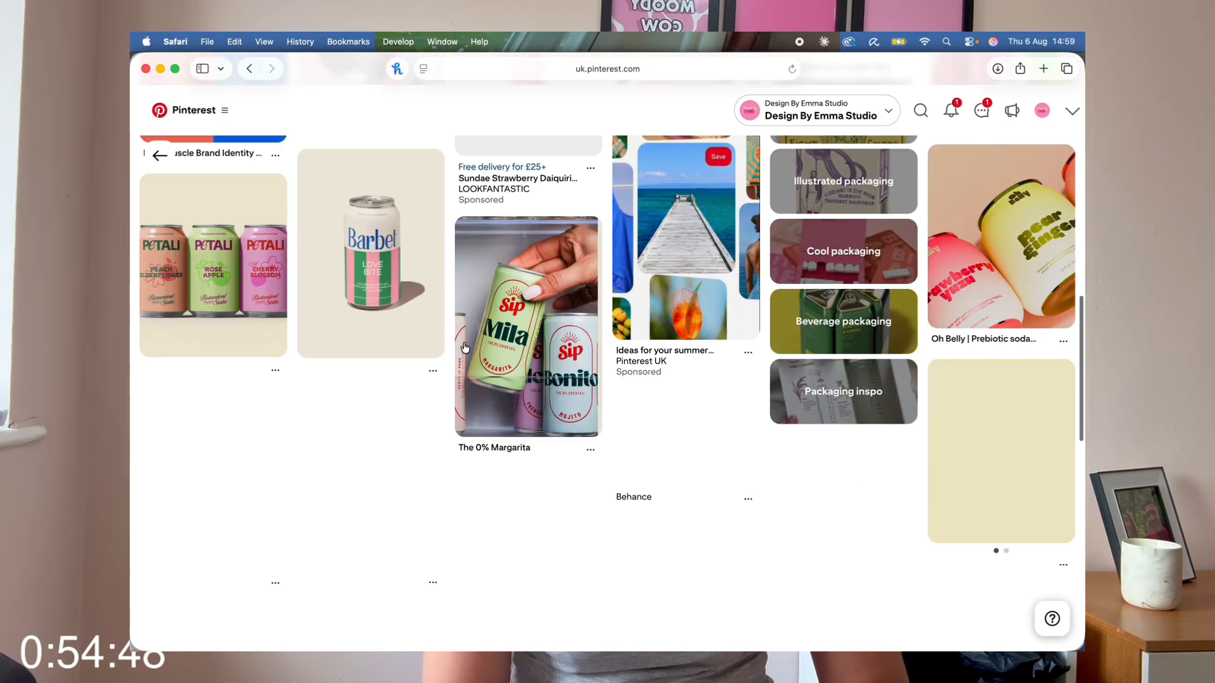
scroll(465, 347, up, 10)
scroll(380, 272, down, 5)
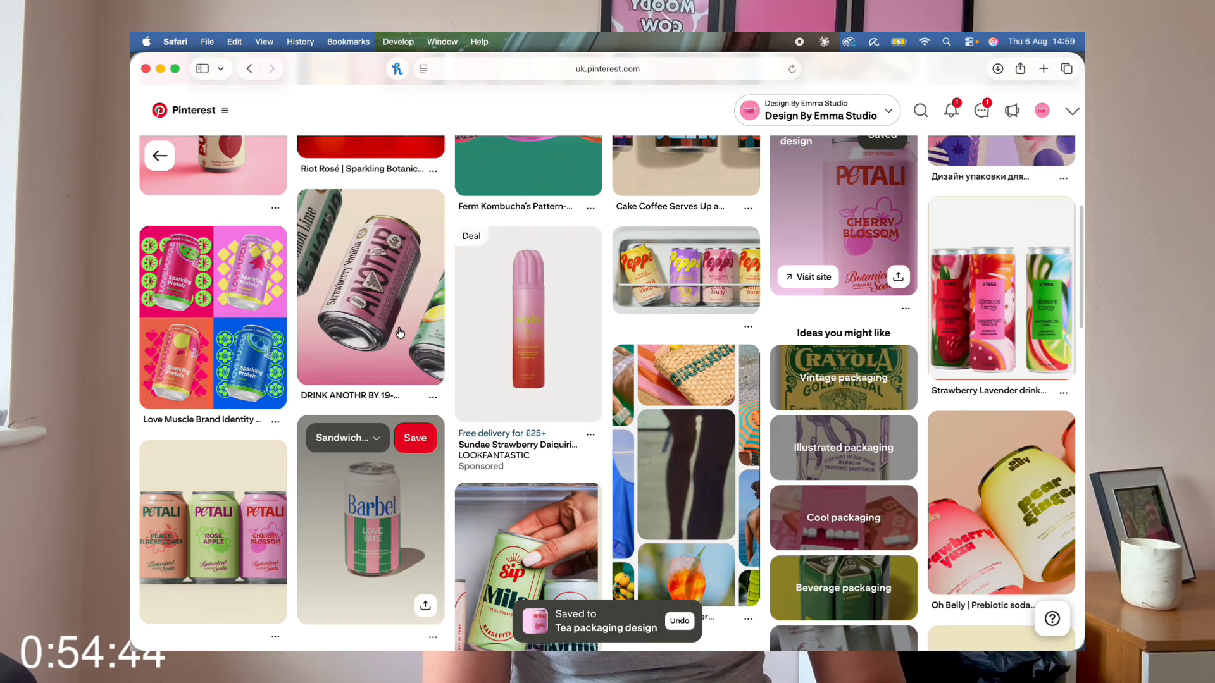
- Save the Barbet Love Bite can pin and the purple black-lettered can pin to the Tea packaging design board
click(345, 438)
scroll(469, 379, down, 8)
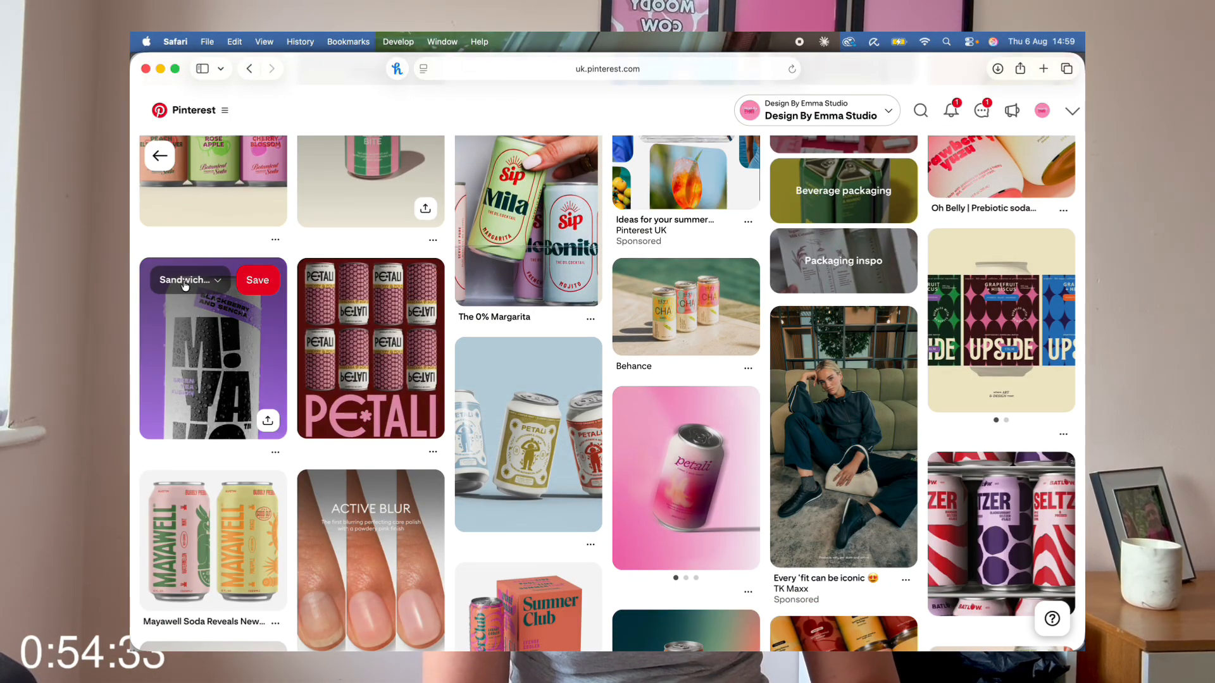
click(185, 286)
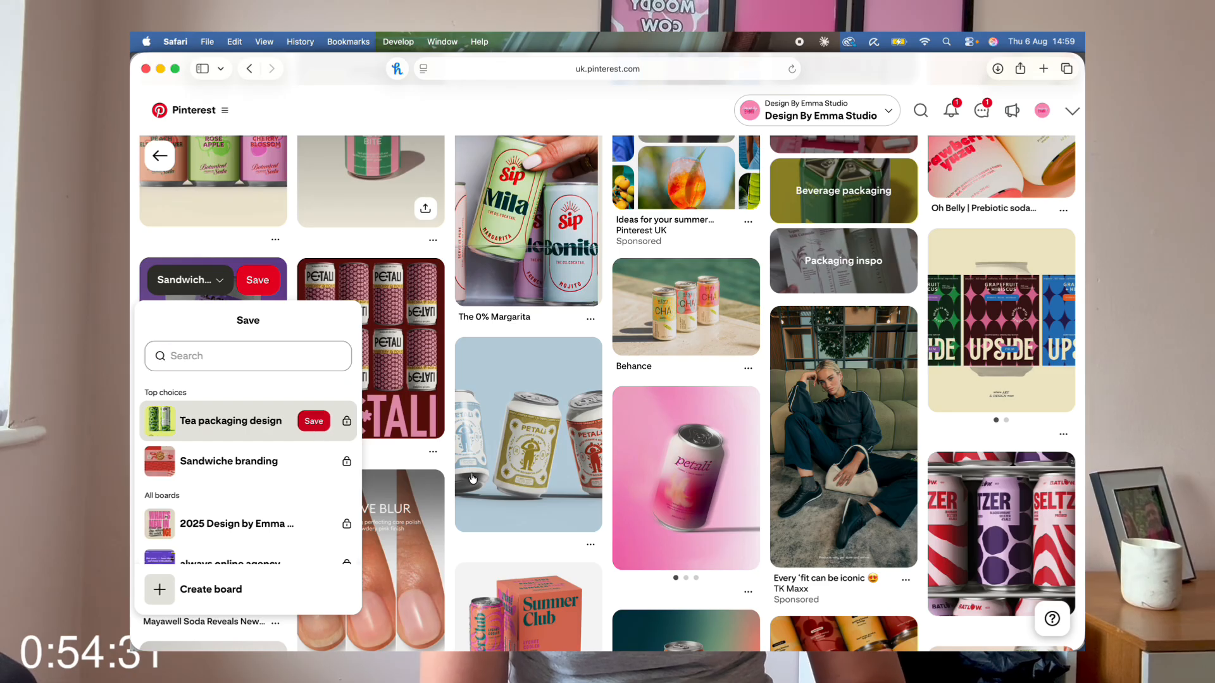
scroll(472, 479, down, 10)
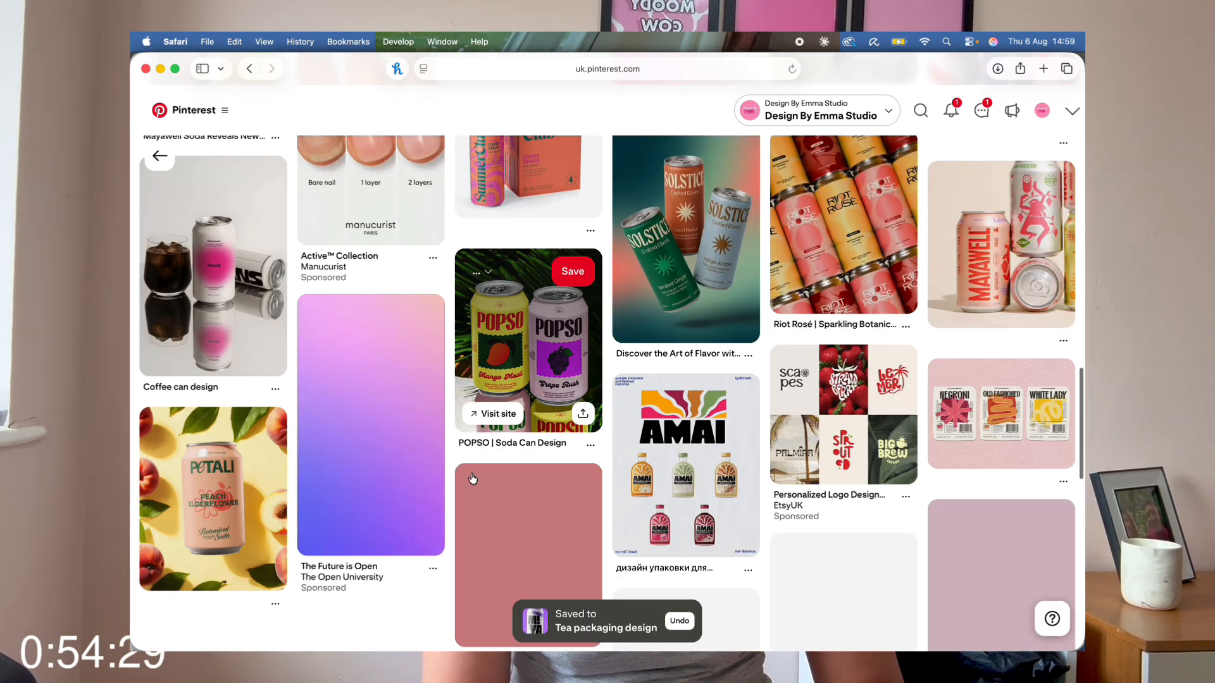
- Save the pink Negroni, Old Fashioned and White Lady label pin and the "Mike's Beer (Ghosted)" pin to the Tea packaging design board
scroll(472, 479, down, 3)
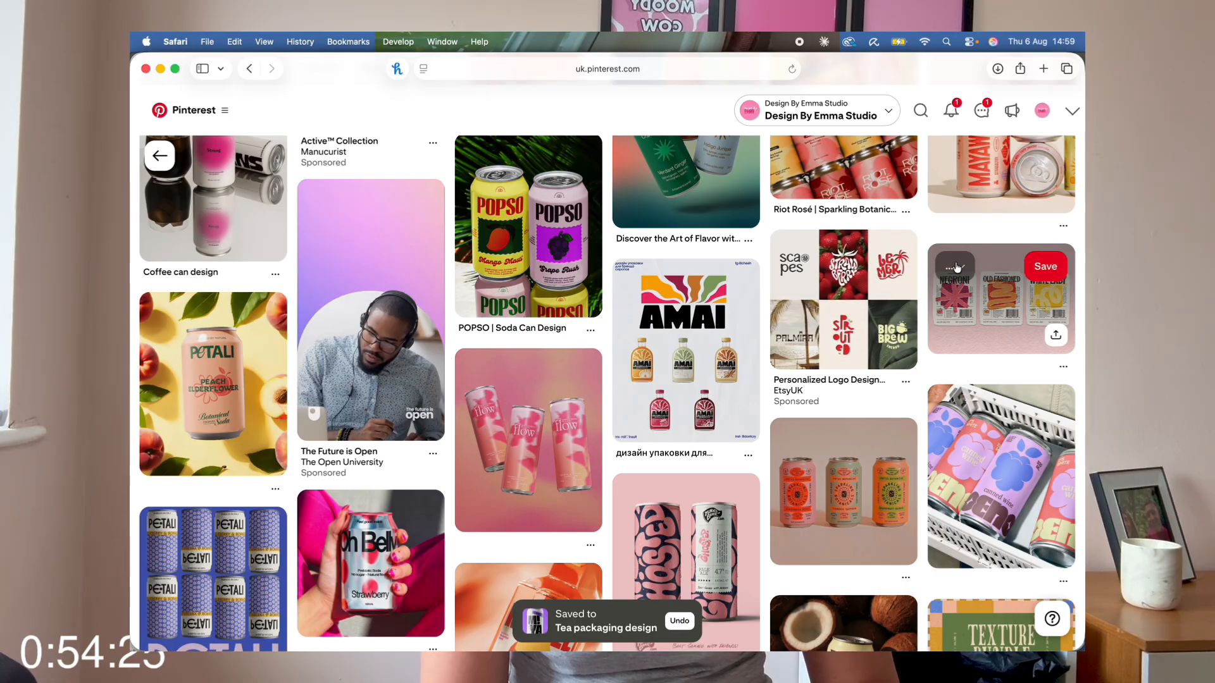
click(978, 266)
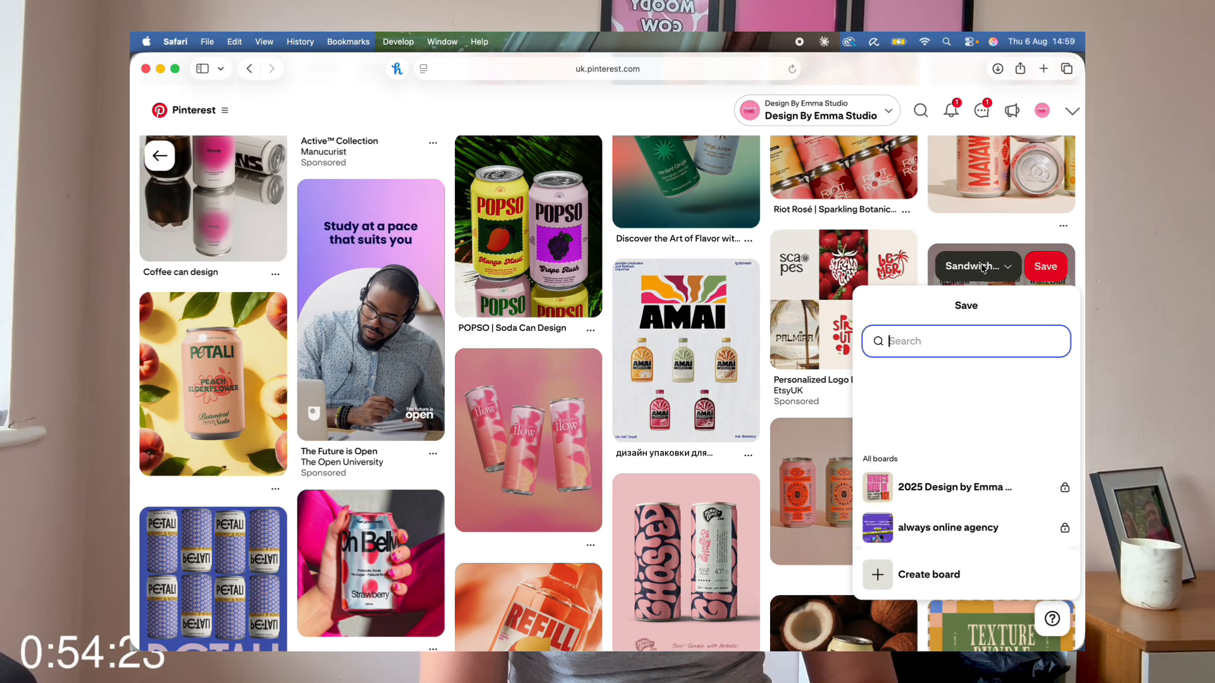
click(1031, 407)
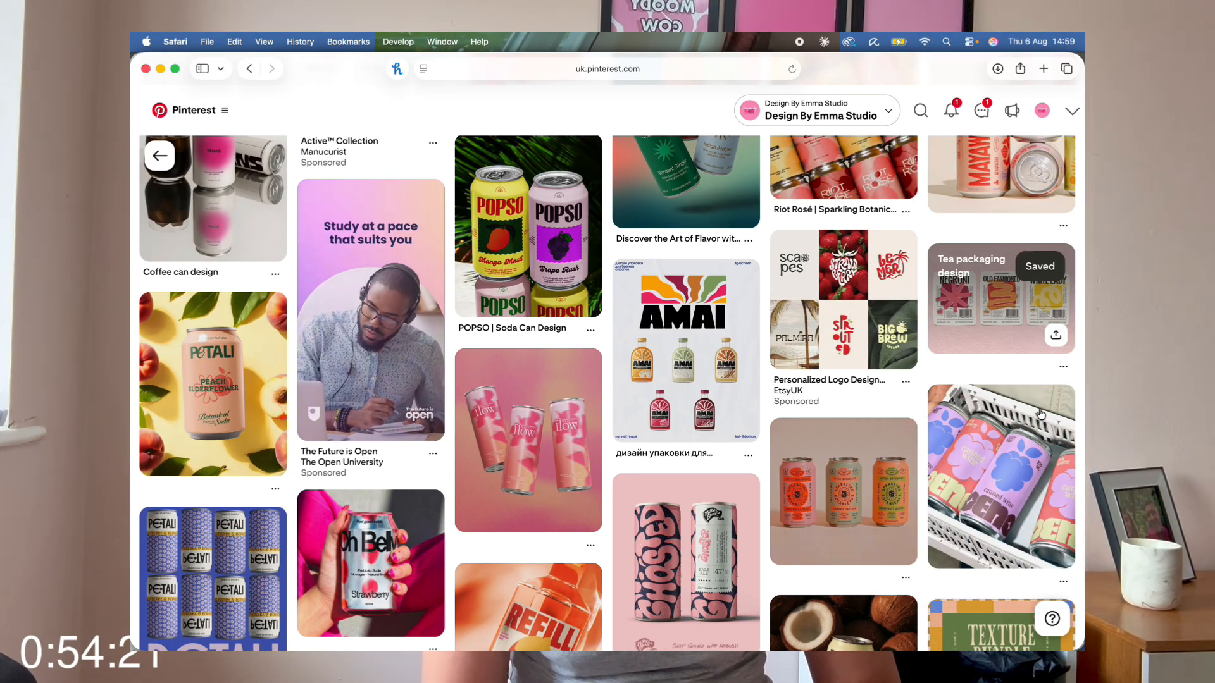
scroll(754, 424, down, 3)
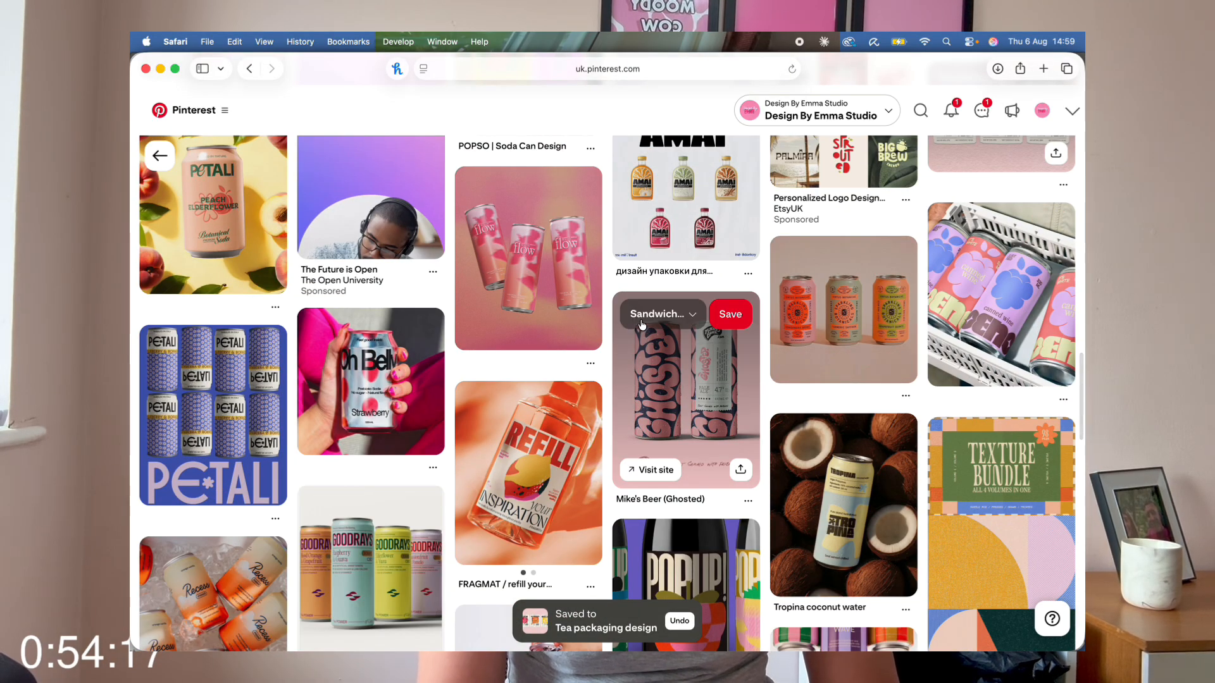
click(641, 315)
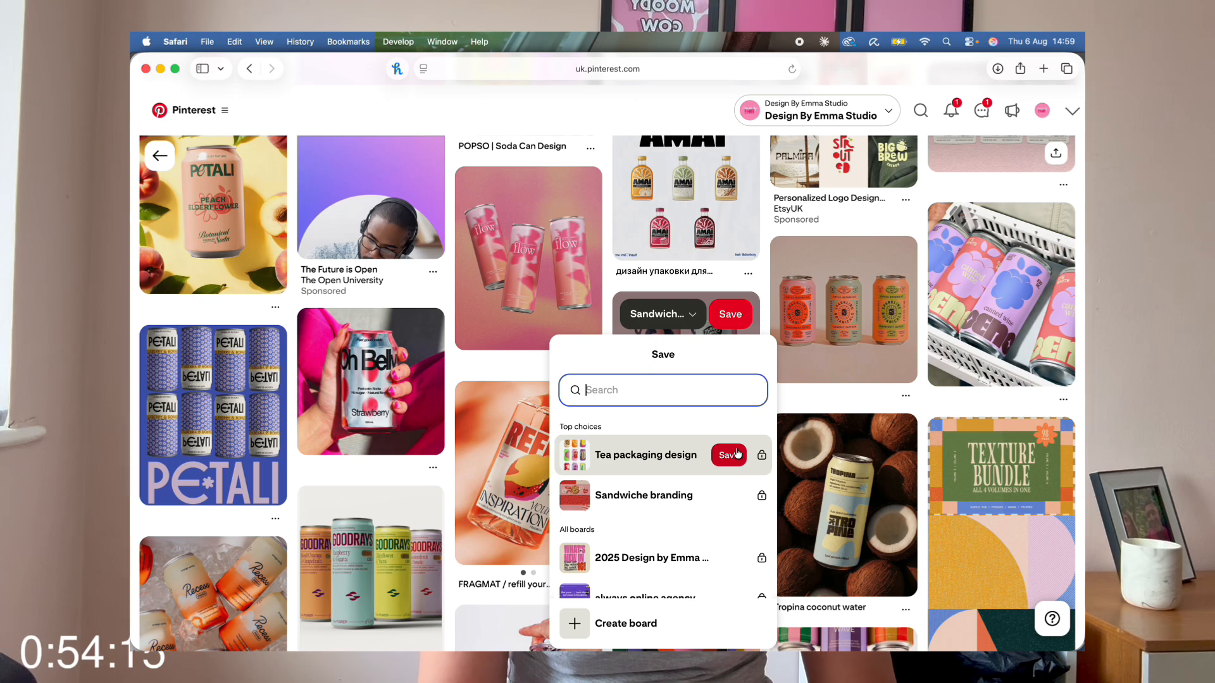
click(738, 453)
- Look through the remaining can packaging pins and search Pinterest for "contrasting colour palette"
scroll(672, 422, down, 2)
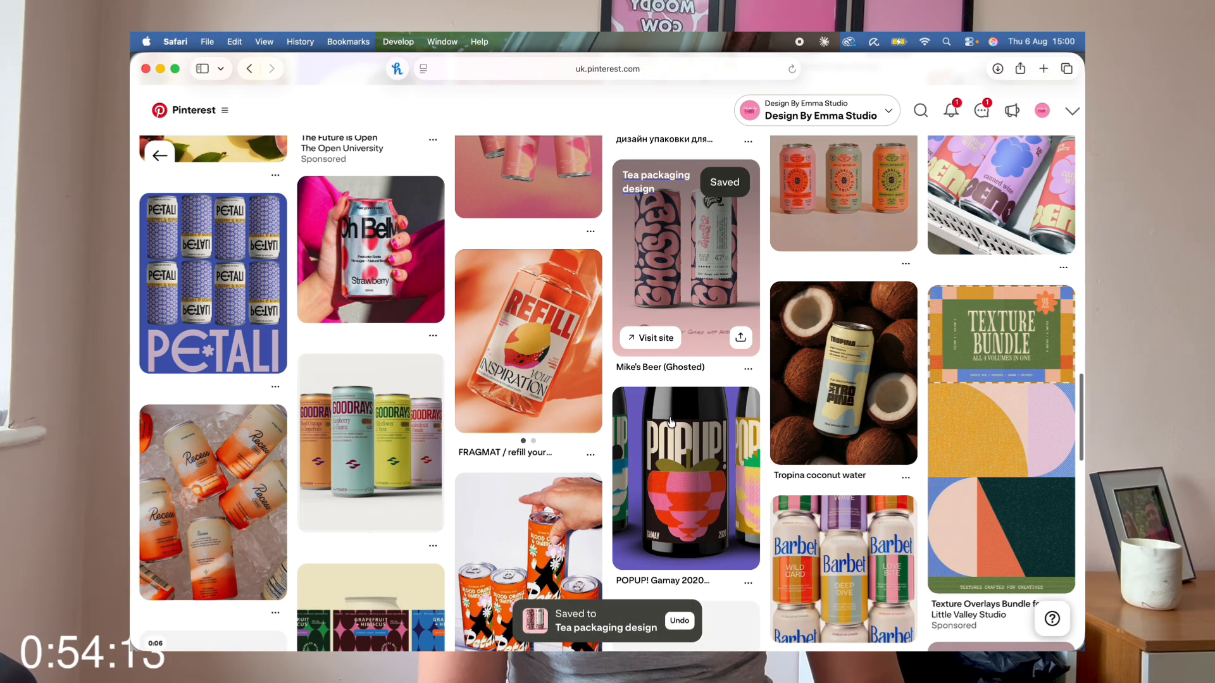
scroll(671, 422, down, 6)
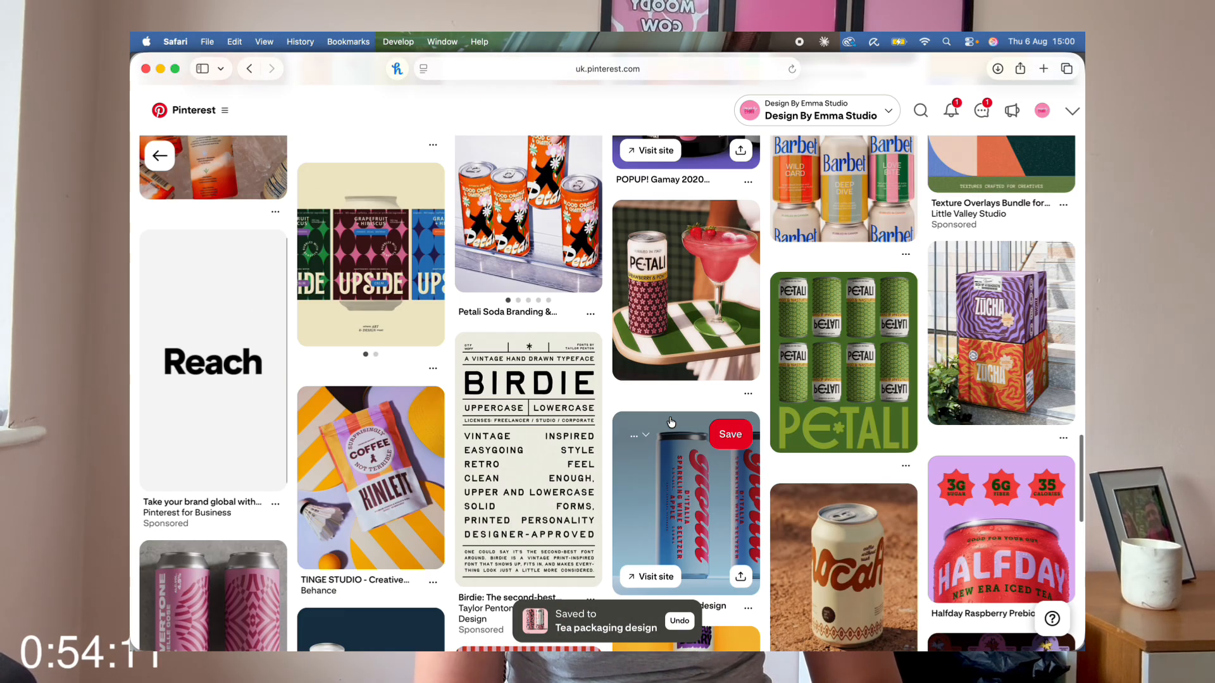
scroll(672, 422, down, 10)
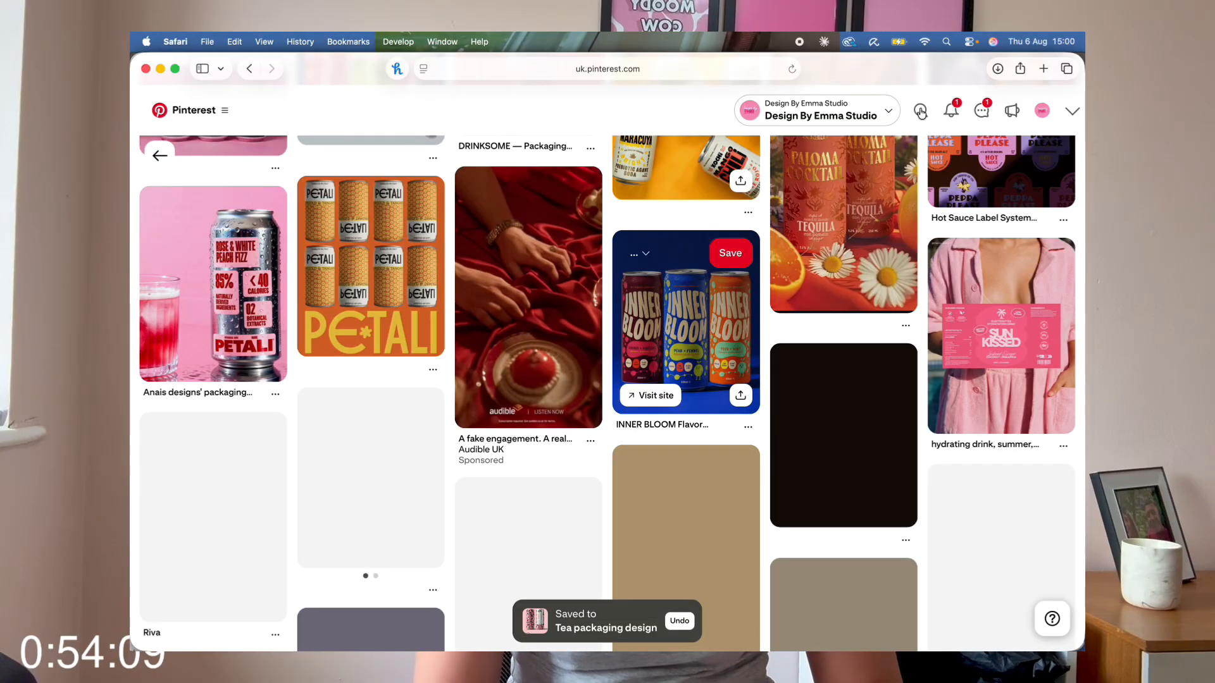
click(920, 112)
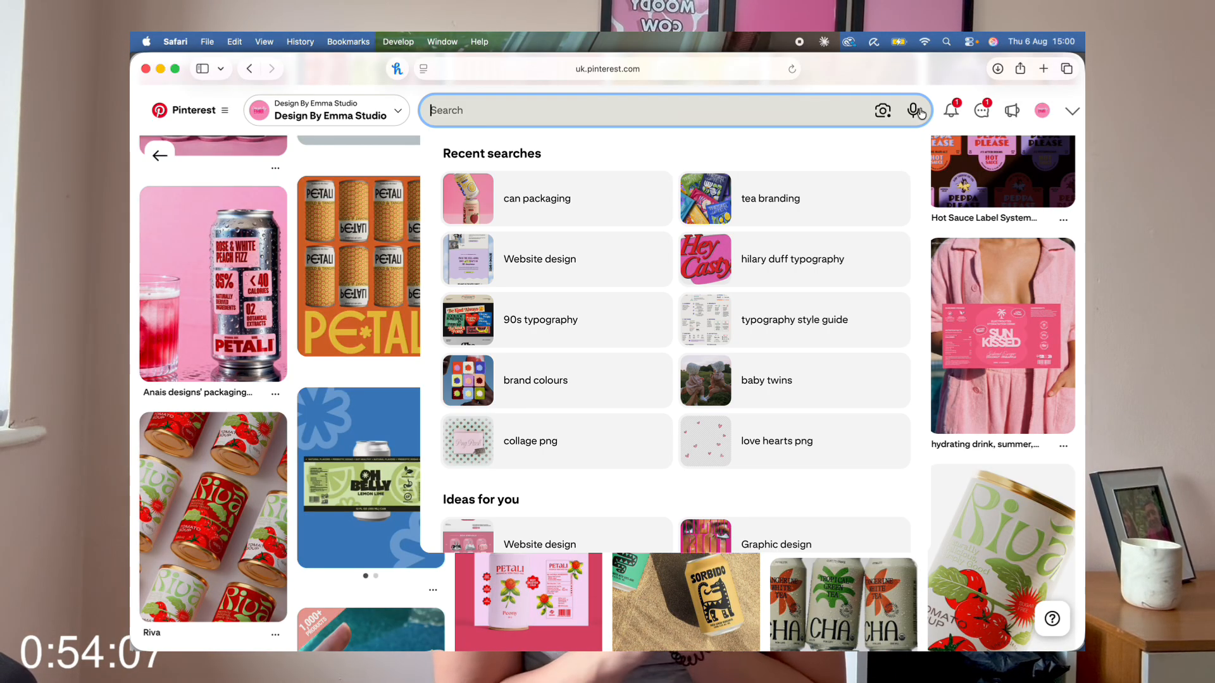
text(cont)
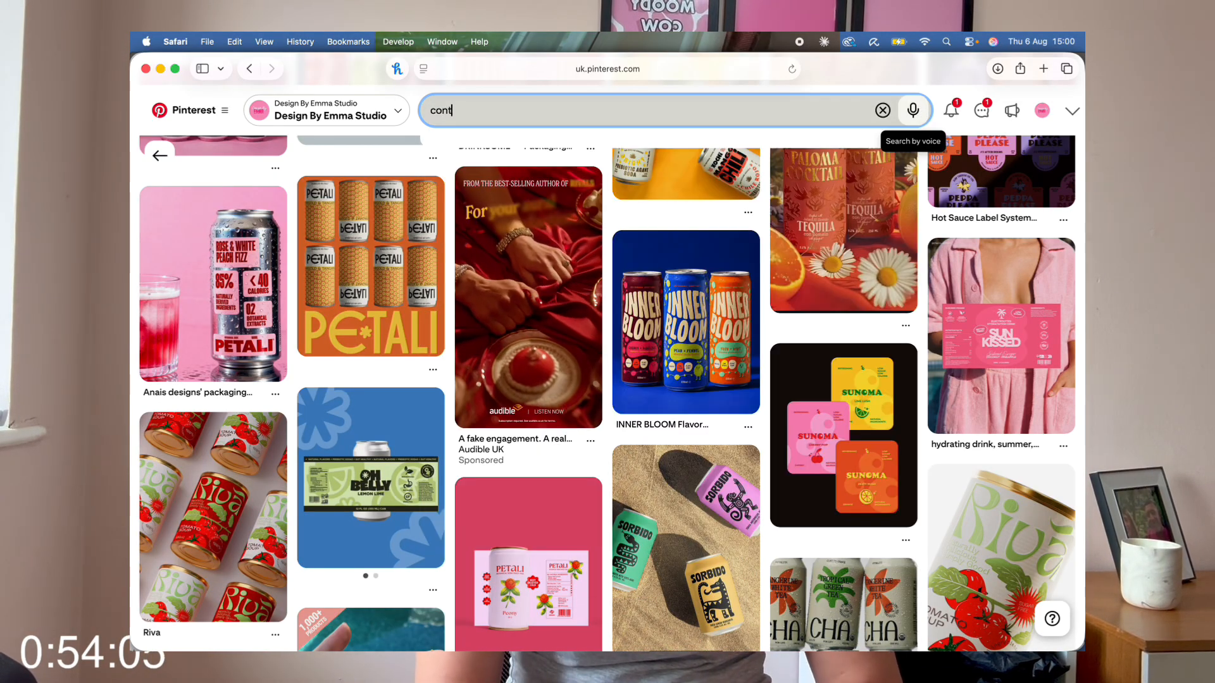
text(rasting )
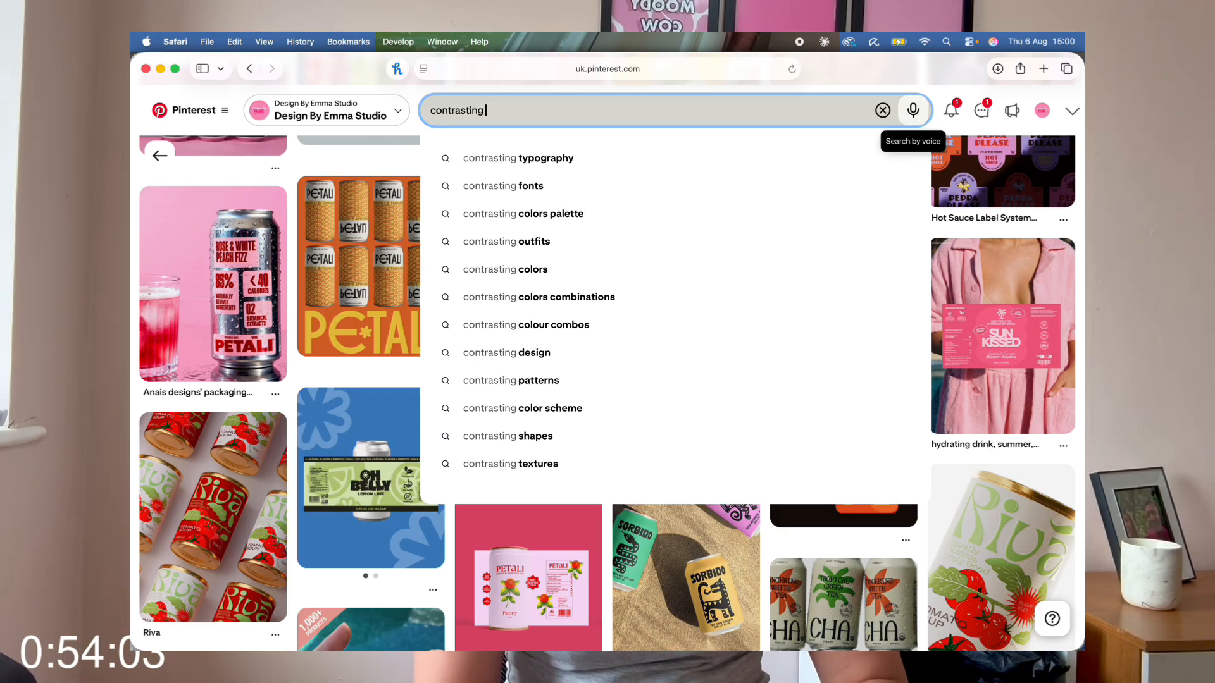
text(colour p)
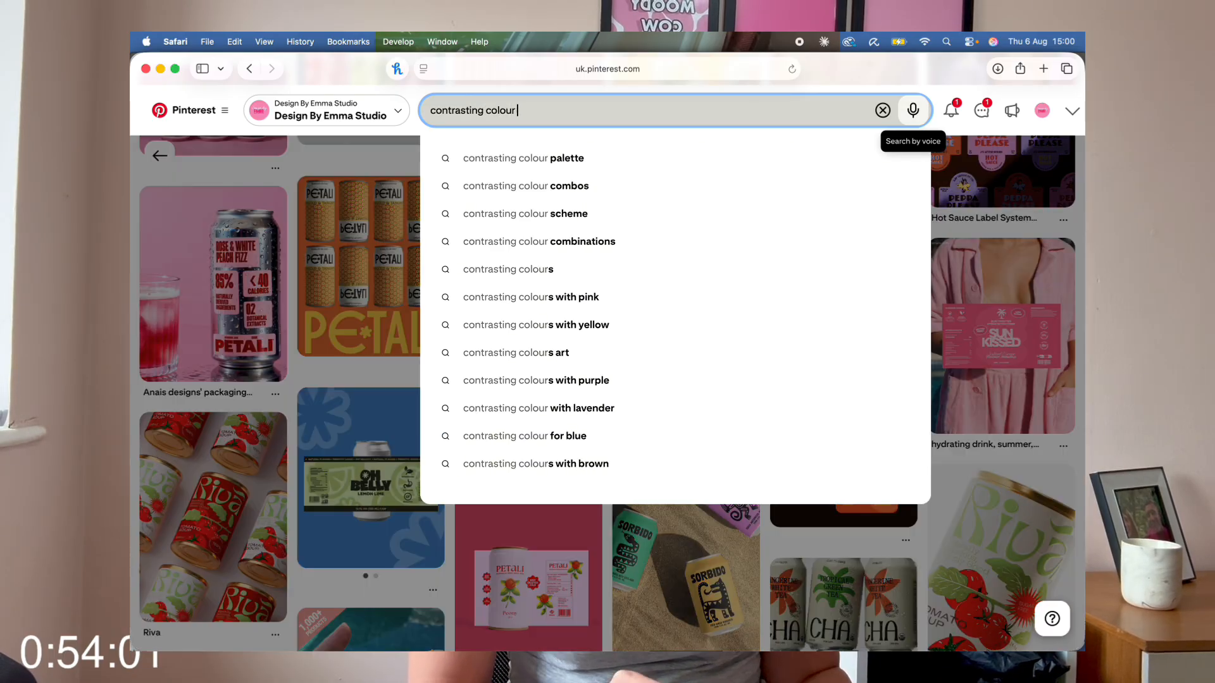
text(alette)
key(Return)
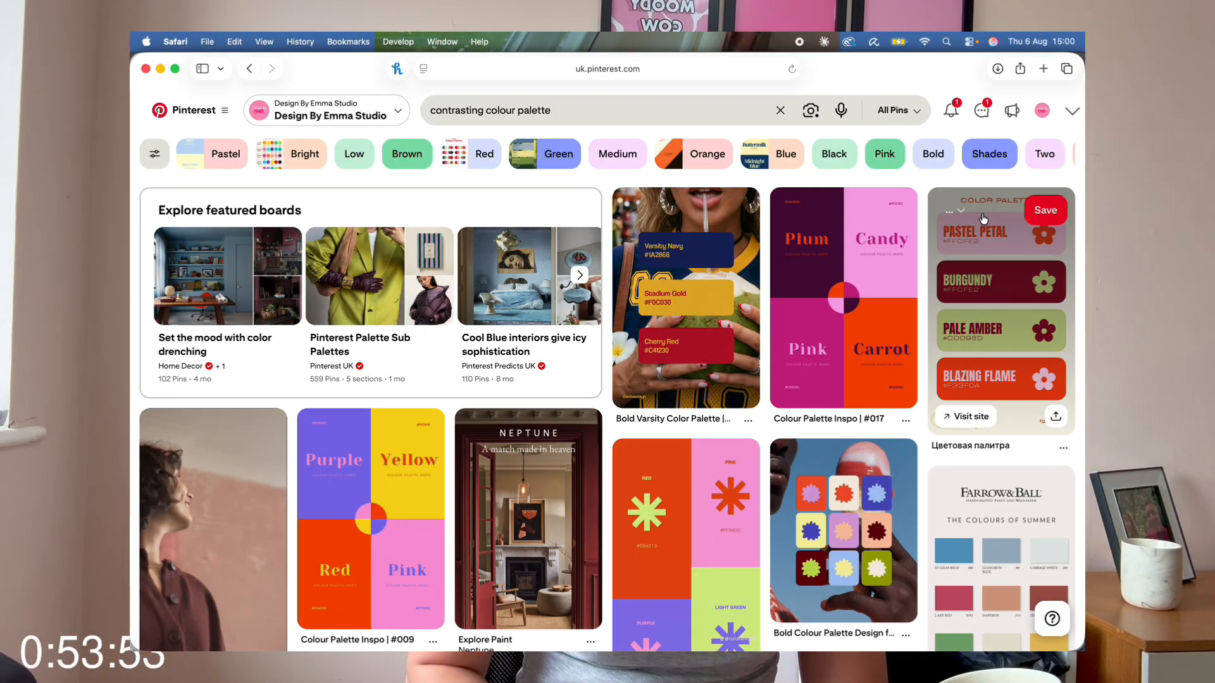
- Save the Pastel Petal and Burgundy palette pin and the four-colour starburst palette pin to the Tea packaging design board
click(967, 211)
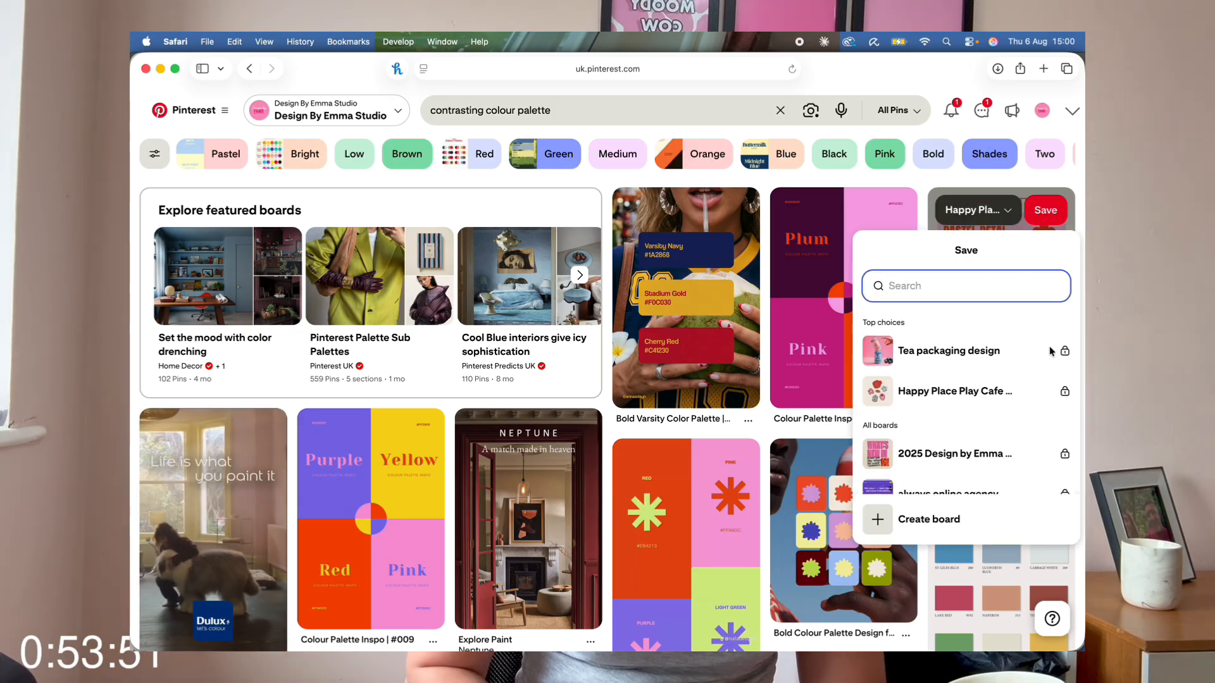
scroll(757, 466, down, 3)
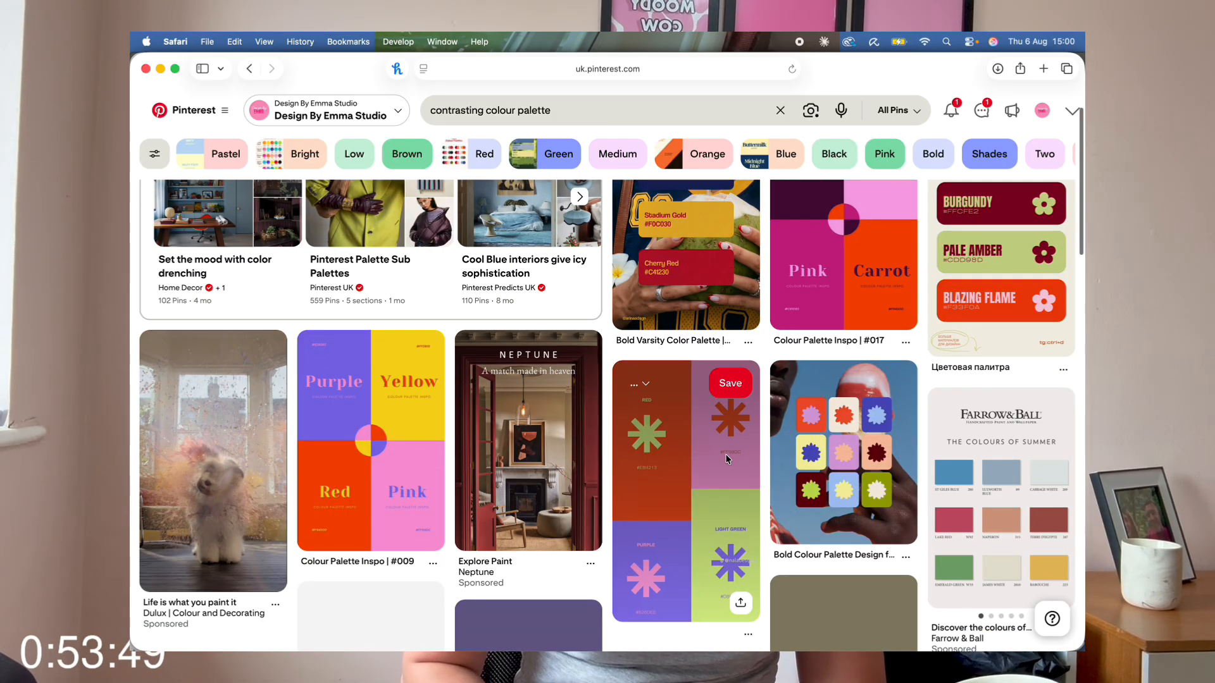
click(645, 384)
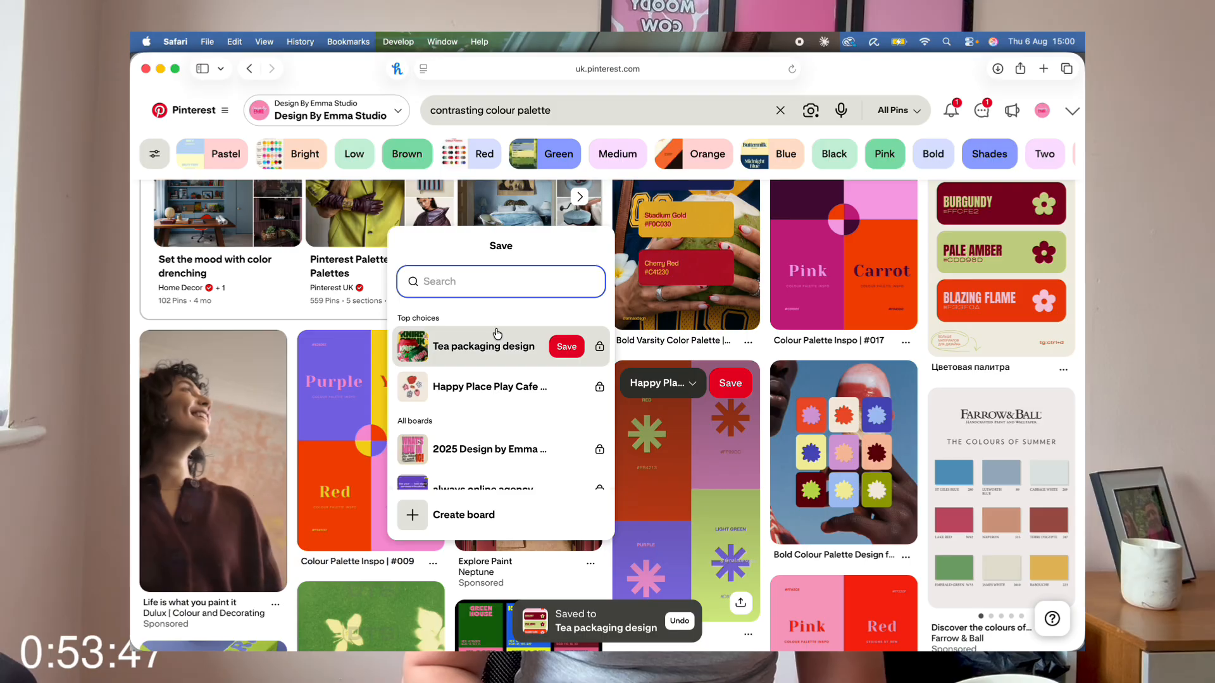
click(581, 351)
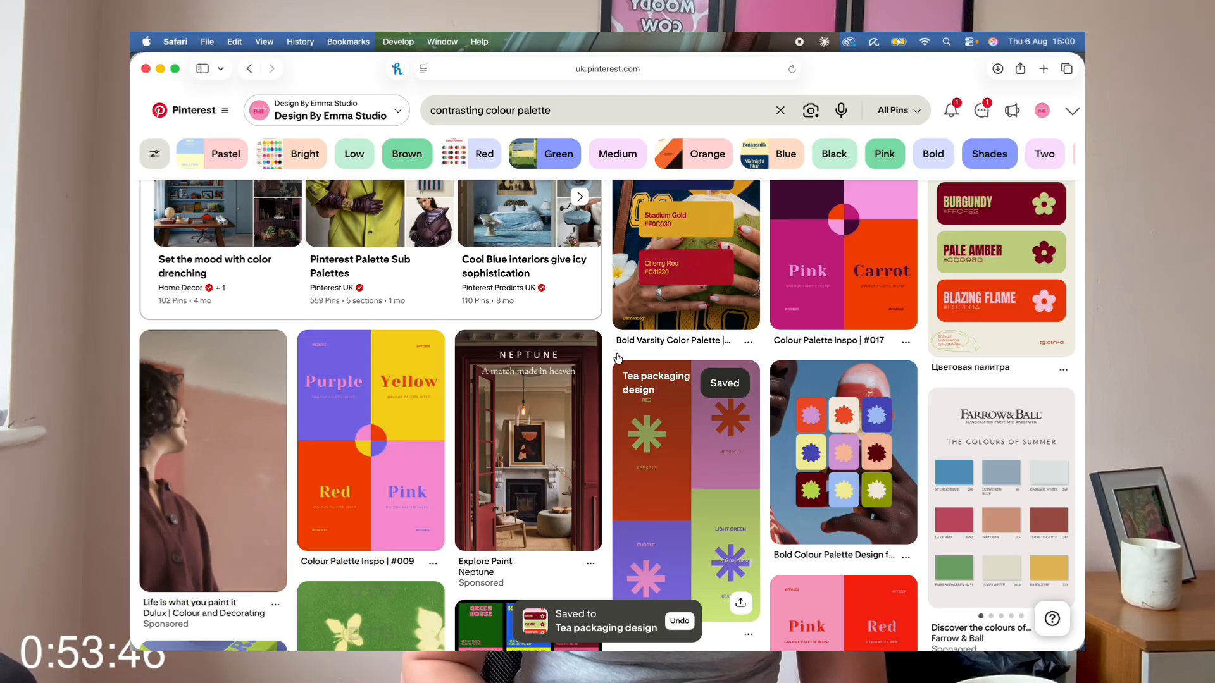
- Save the "Bold Colour Palette Design" pin with the nine flower tiles to the Tea packaging design board
click(818, 383)
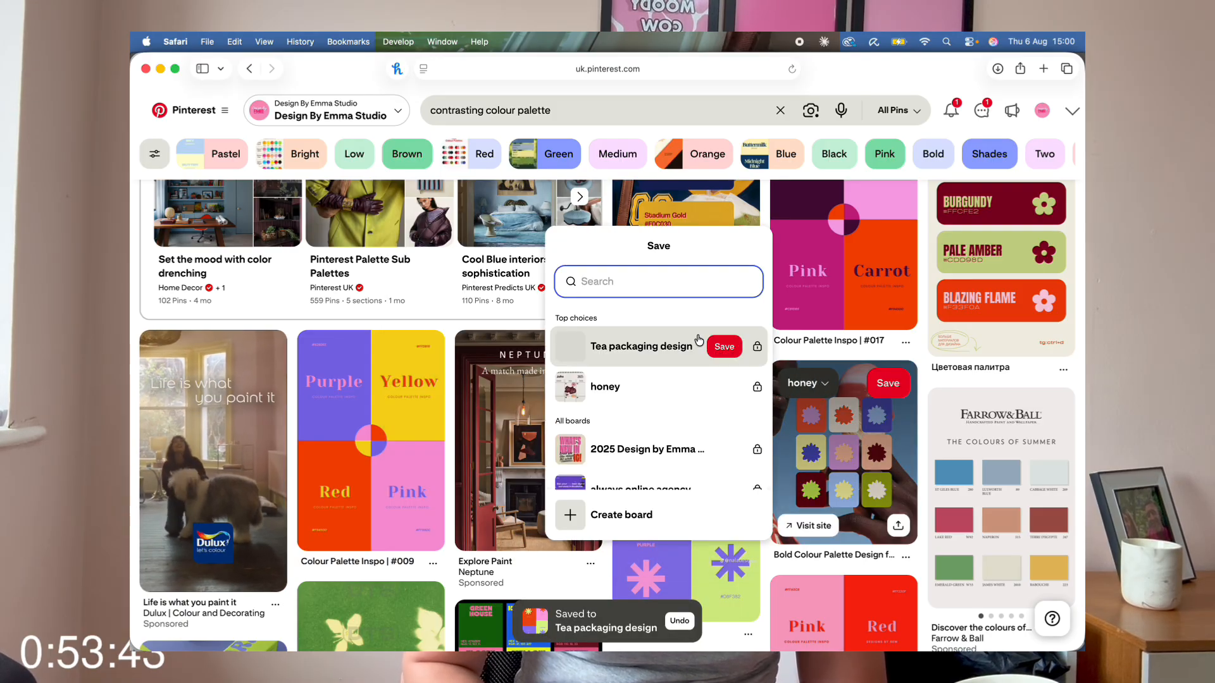
click(718, 347)
scroll(718, 379, down, 1)
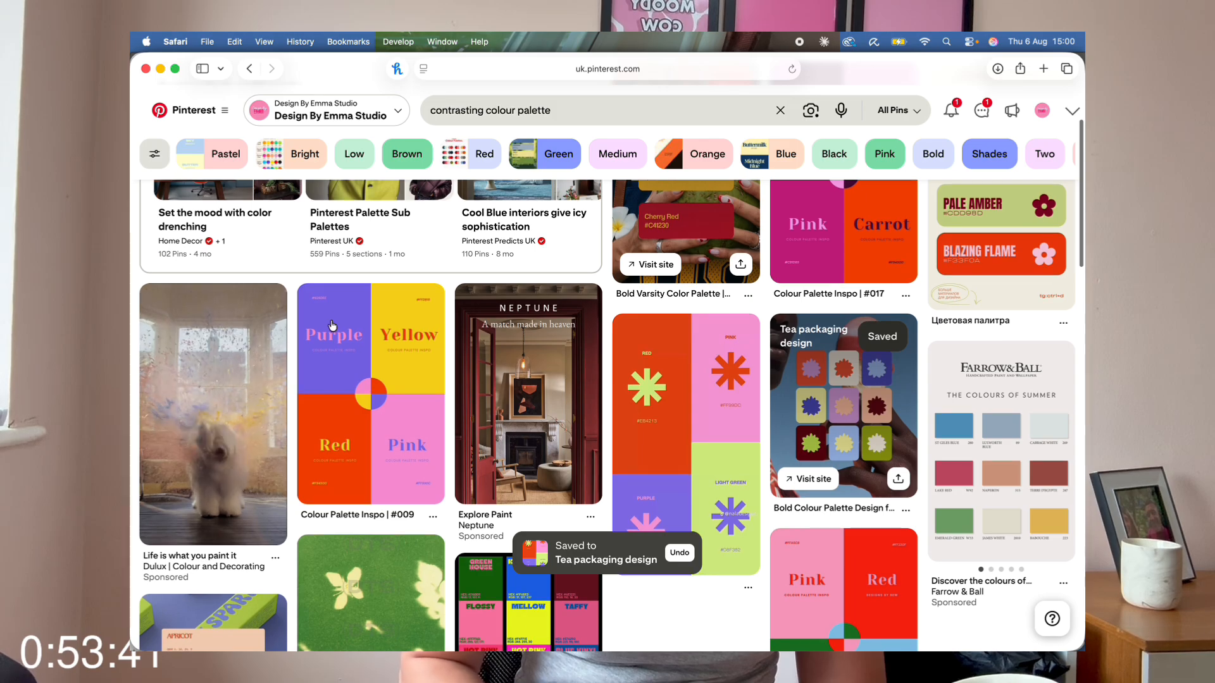
- Find the "Color Palette" pin with rounded vertical colour bars further down and save it to the Tea packaging design board
scroll(336, 317, down, 5)
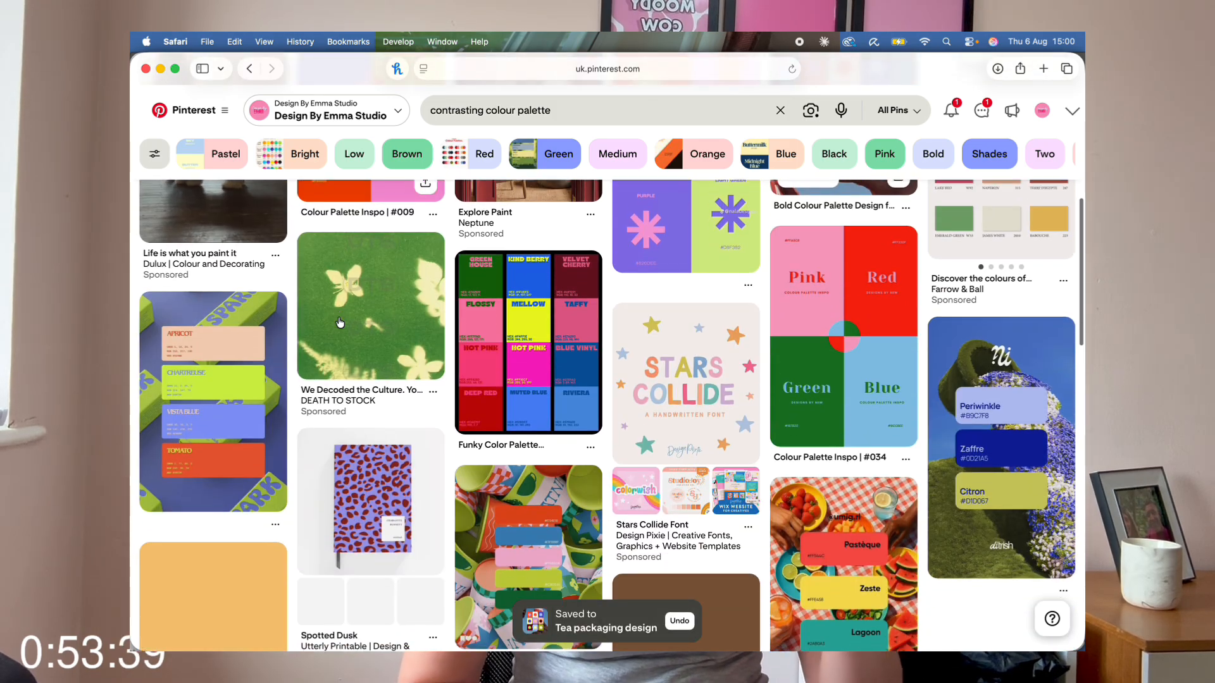
scroll(340, 323, down, 5)
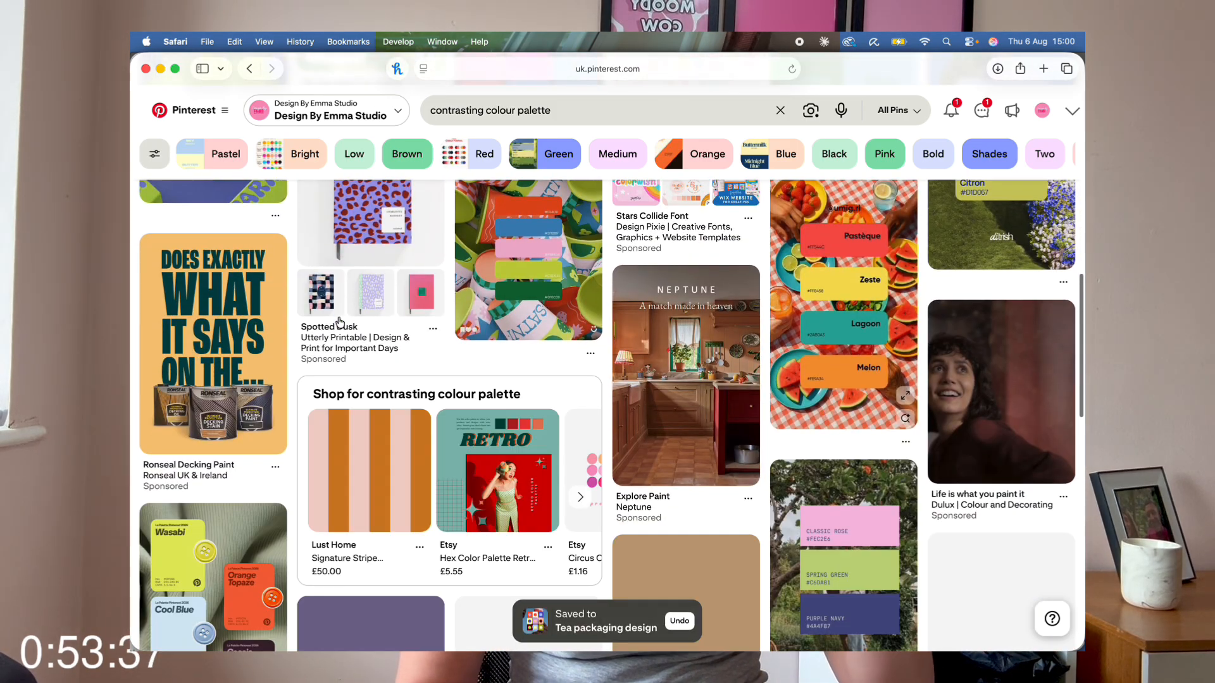
scroll(340, 322, down, 5)
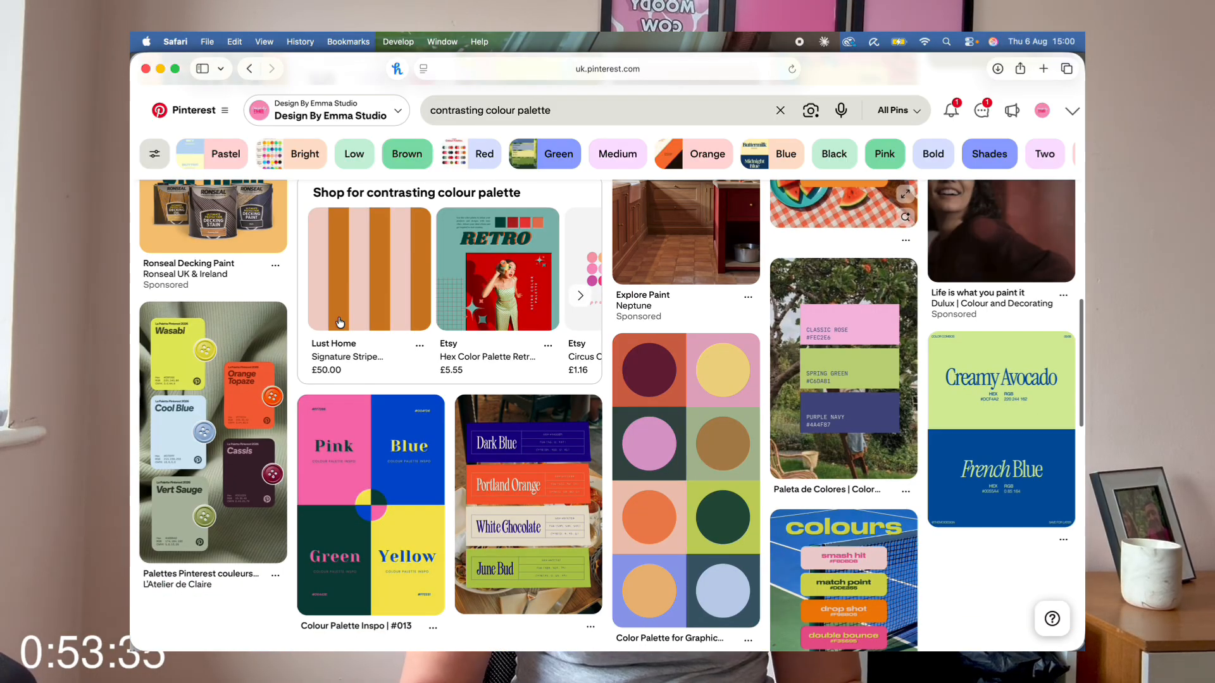
scroll(340, 323, down, 2)
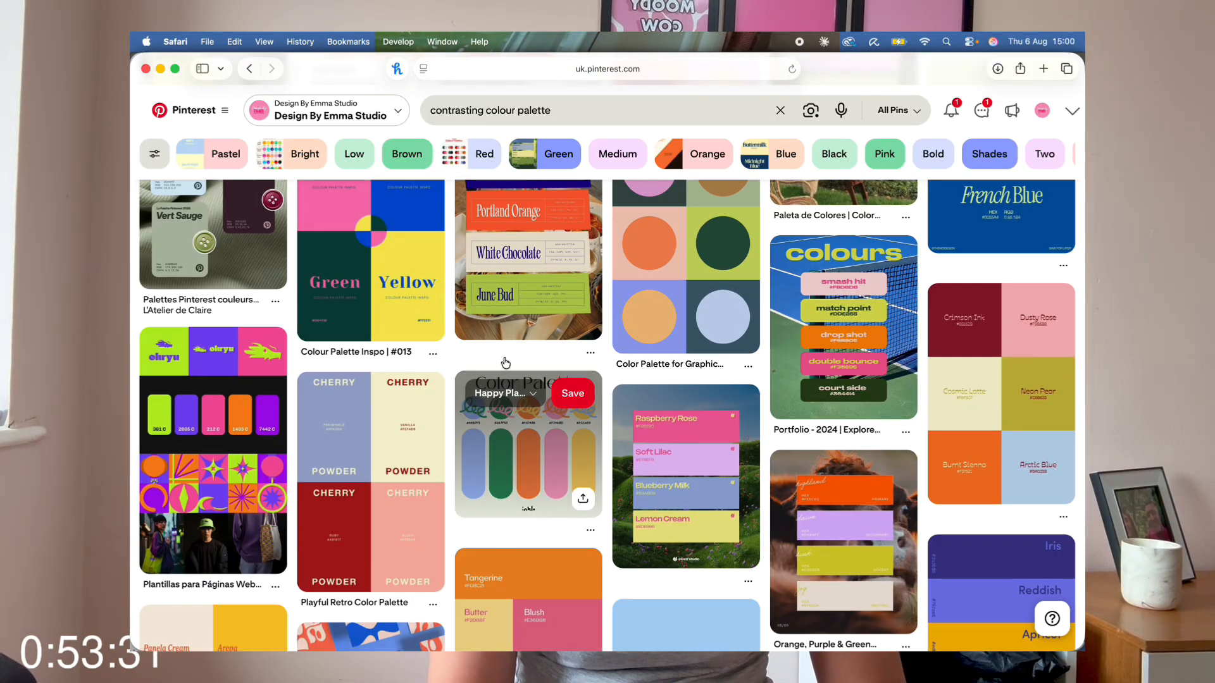
click(505, 393)
click(408, 357)
- Replace the colour palette search with a search for "cool fonts"
scroll(408, 359, down, 10)
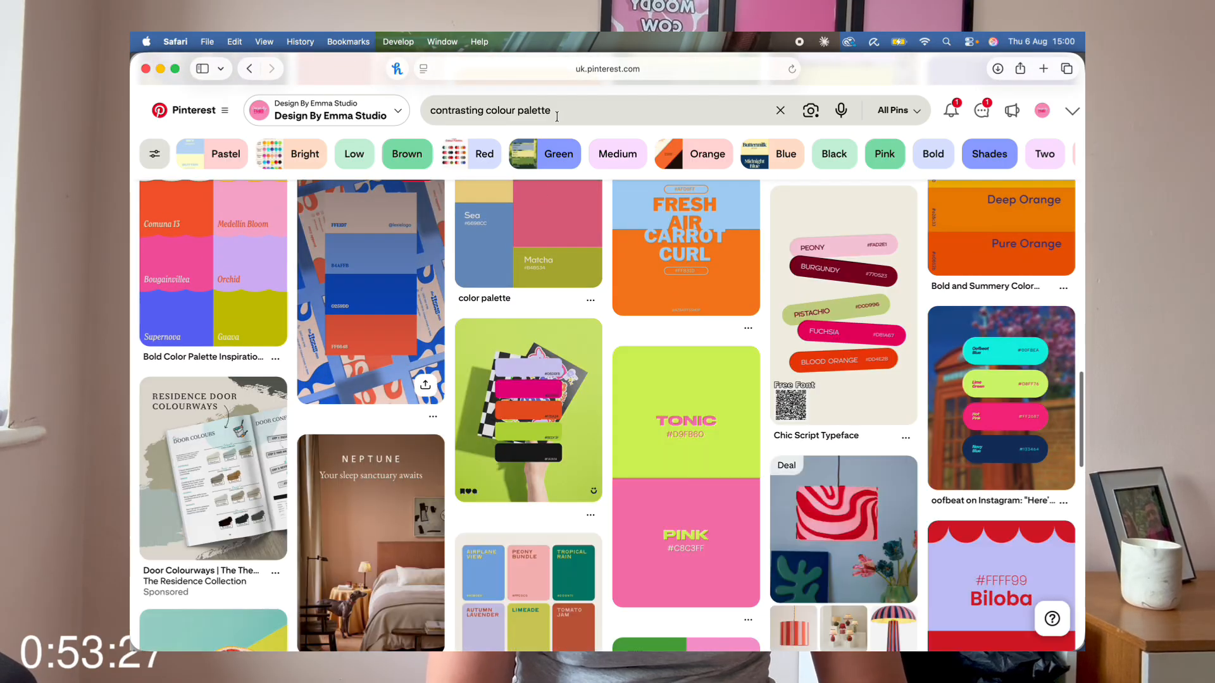
click(555, 111)
triple_click(557, 116)
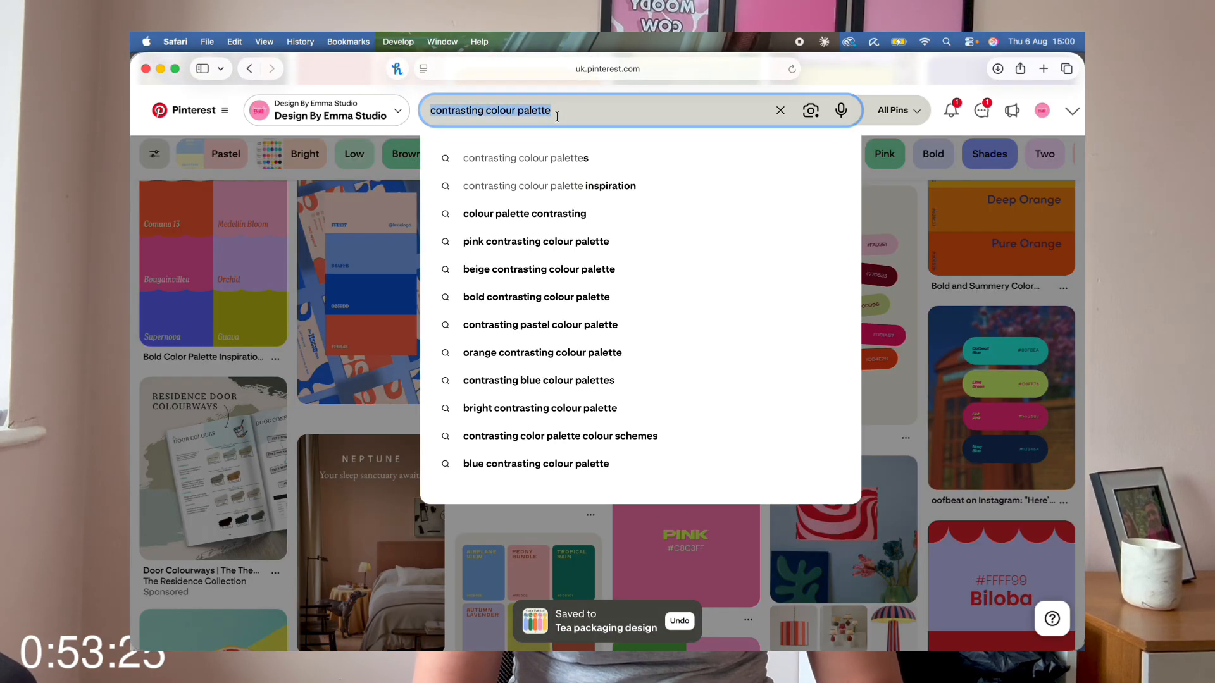
text(cool fo)
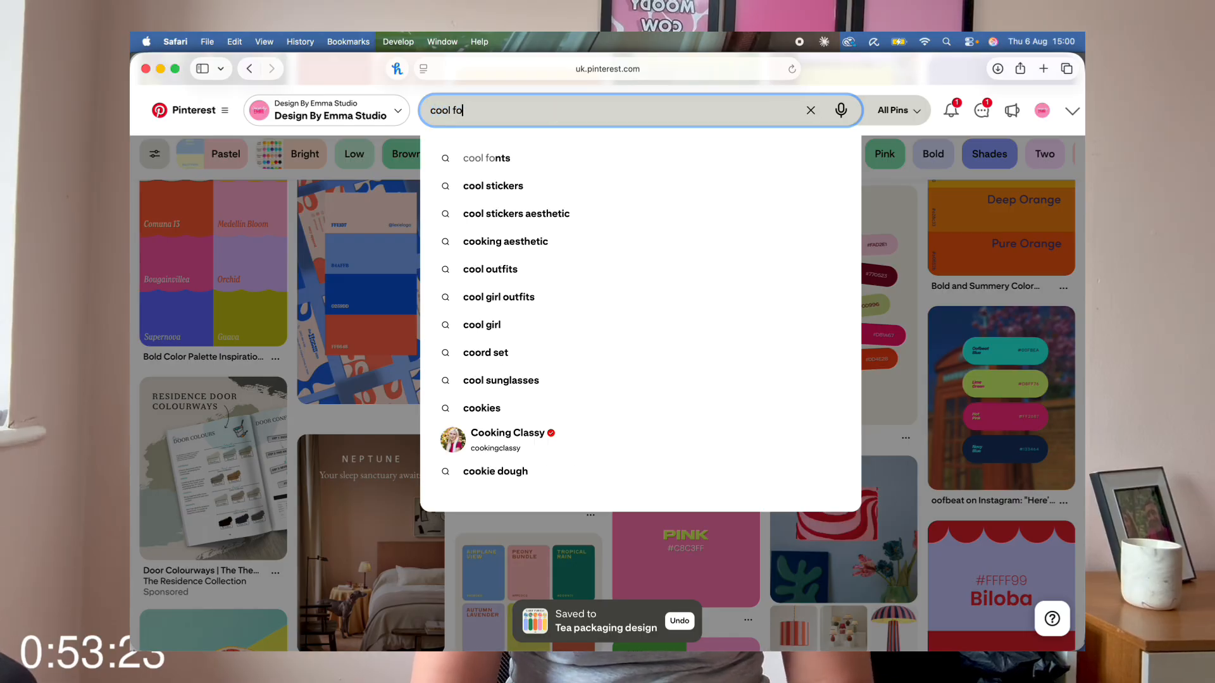
text(nts)
key(Return)
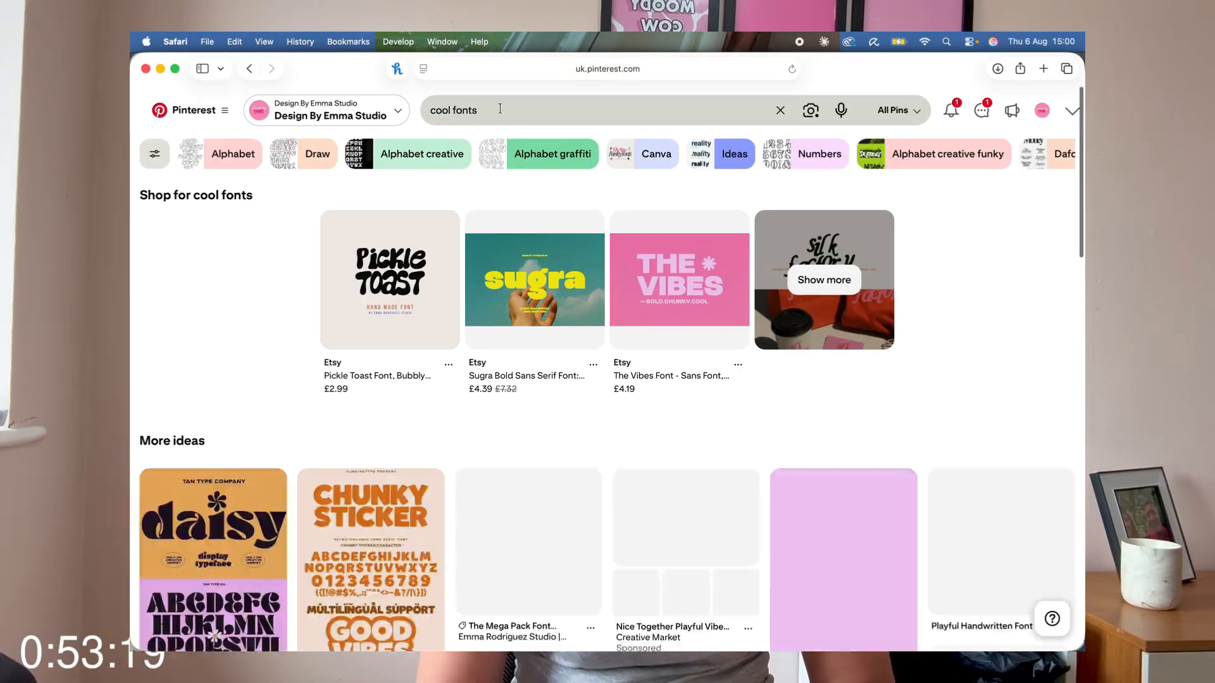
- Refine the font search to "cool fonts adobe" and browse the resulting font pins
click(500, 108)
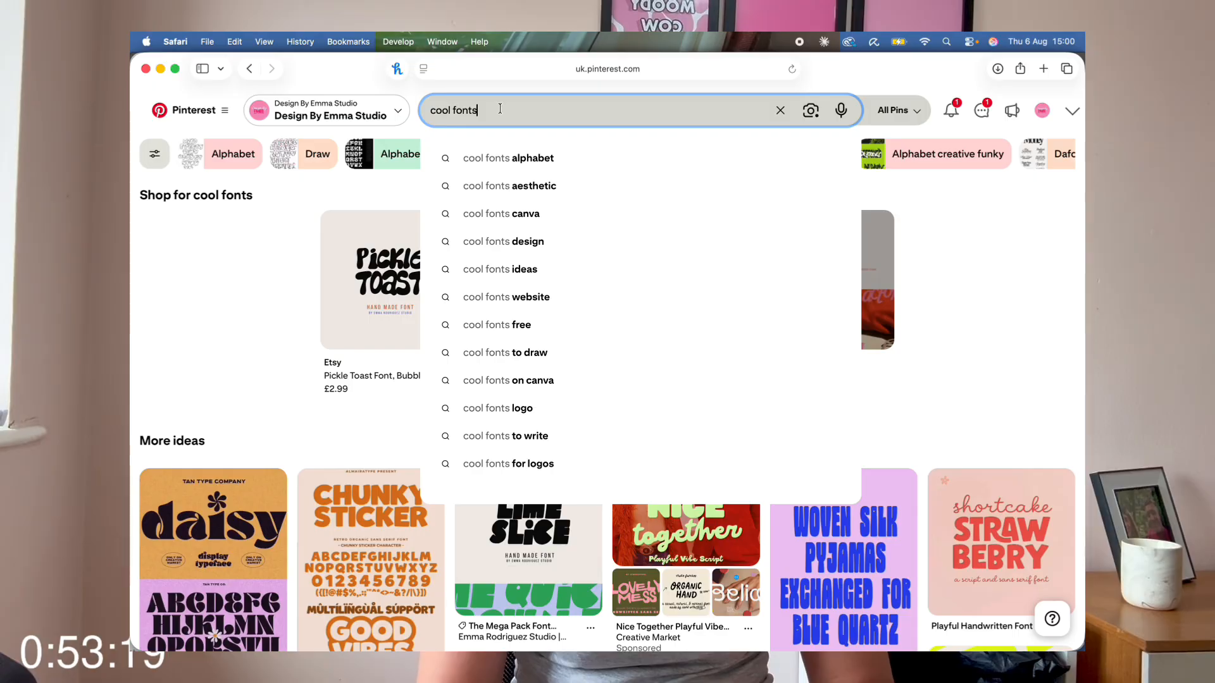
text(adobe)
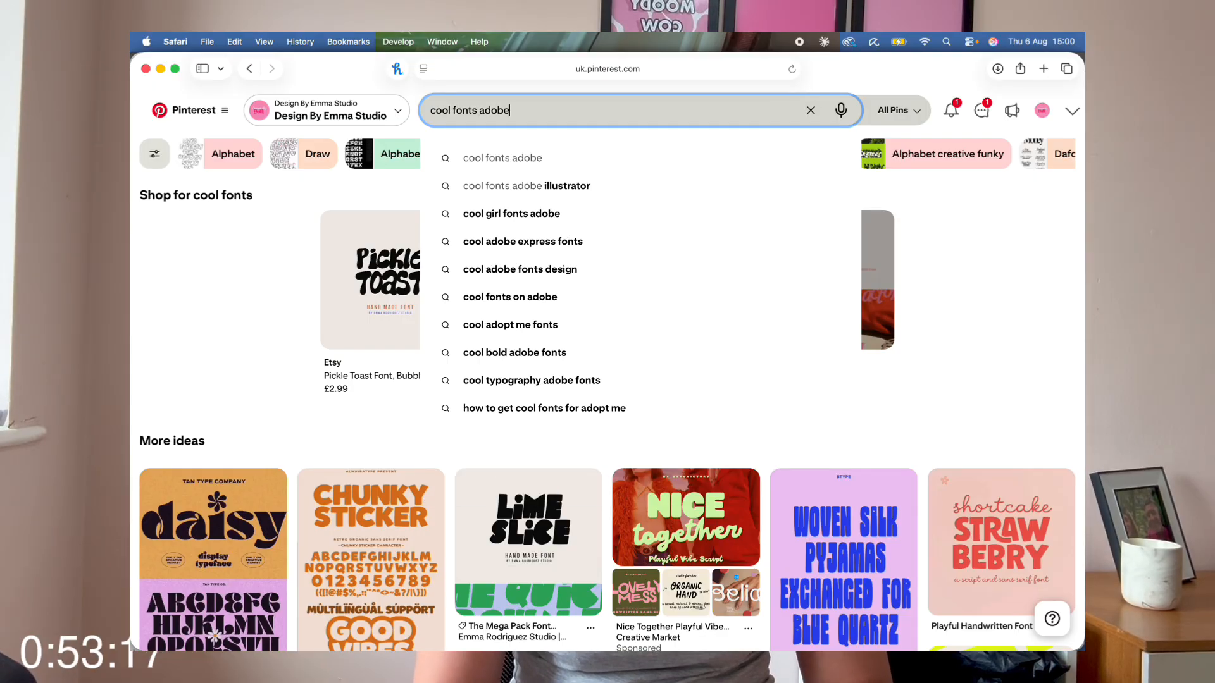
key(Return)
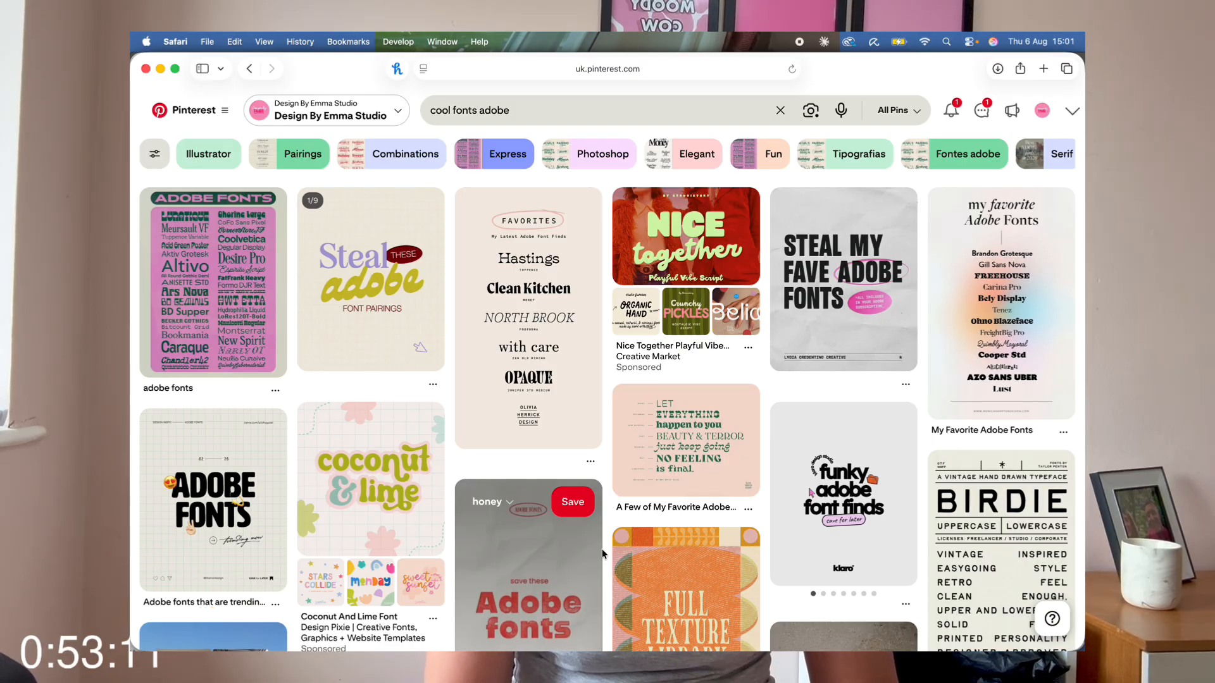
scroll(602, 555, down, 5)
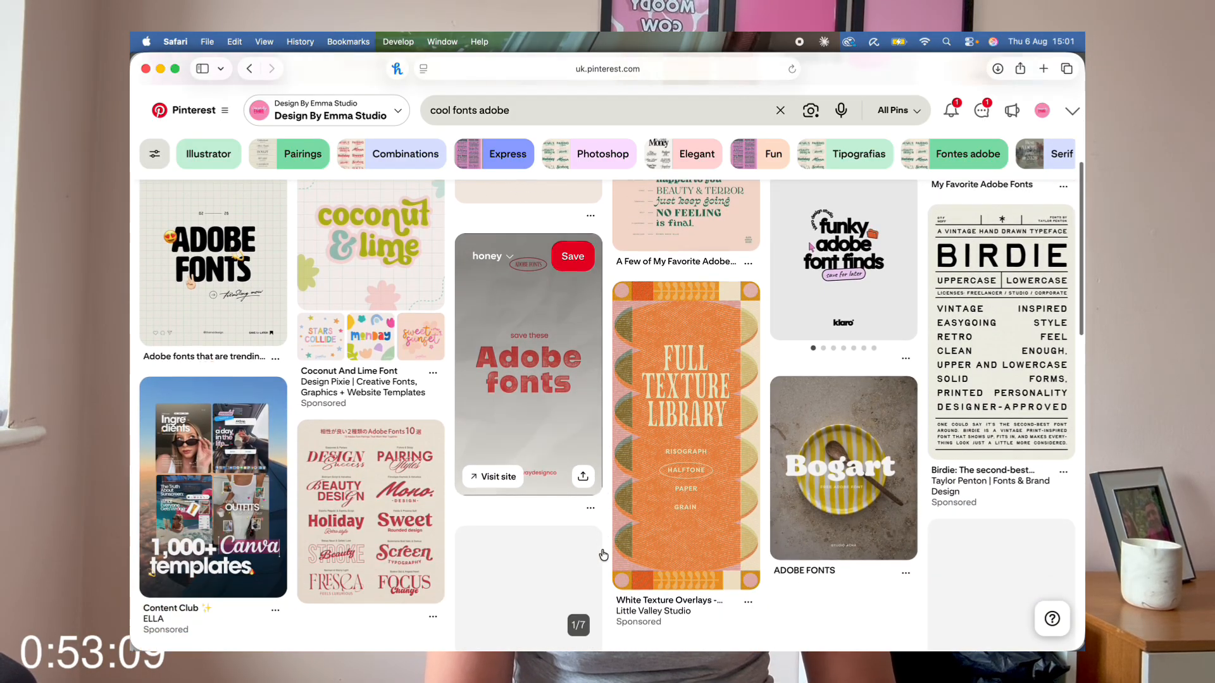
scroll(602, 554, down, 5)
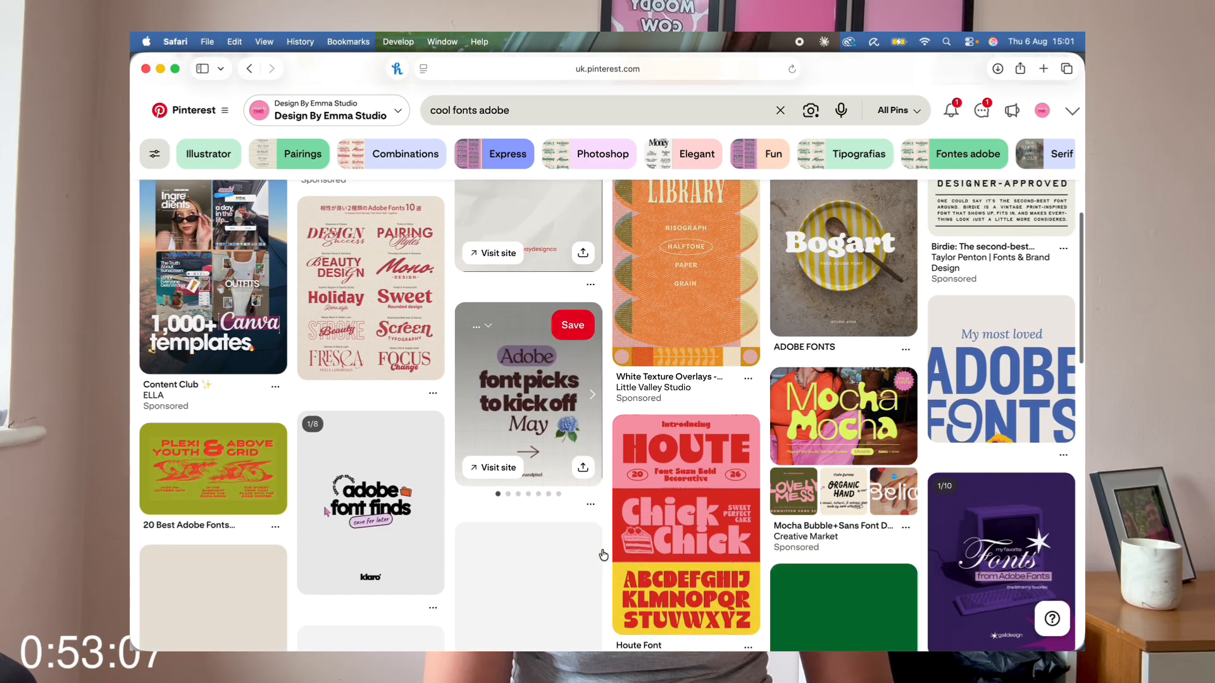
- Find the "Mudstone Sans" playful Adobe fonts pin in the search results and save it to the Tea packaging design board
scroll(563, 291, down, 3)
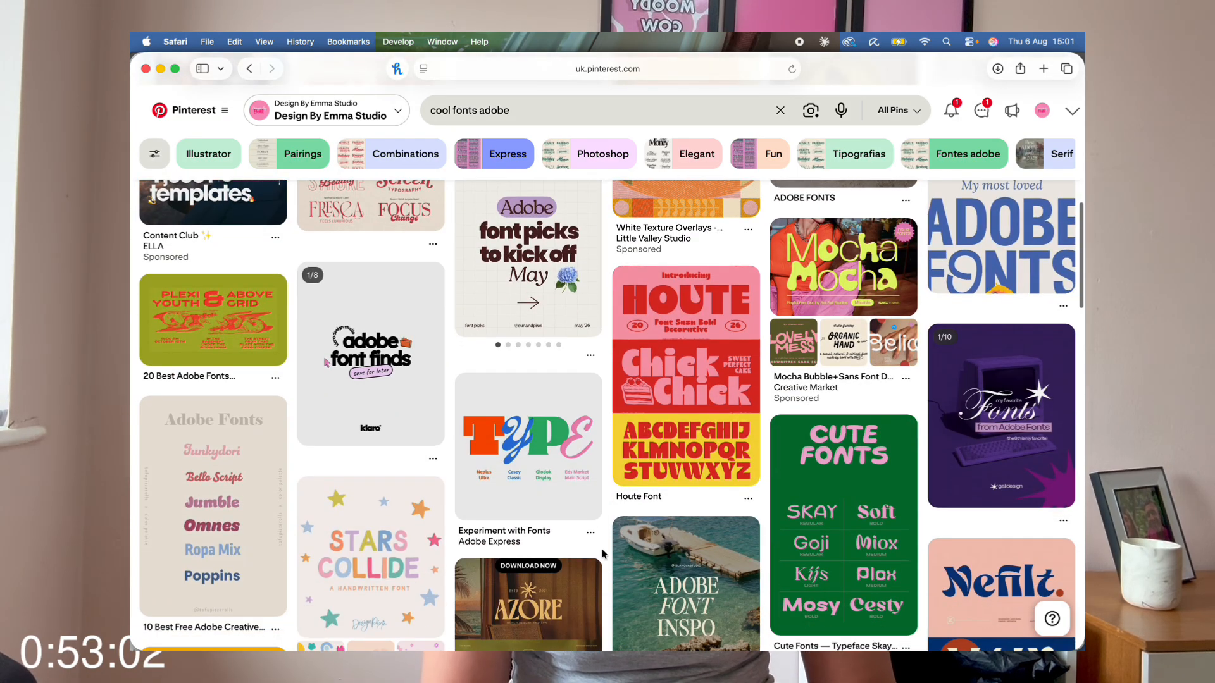
scroll(563, 291, down, 8)
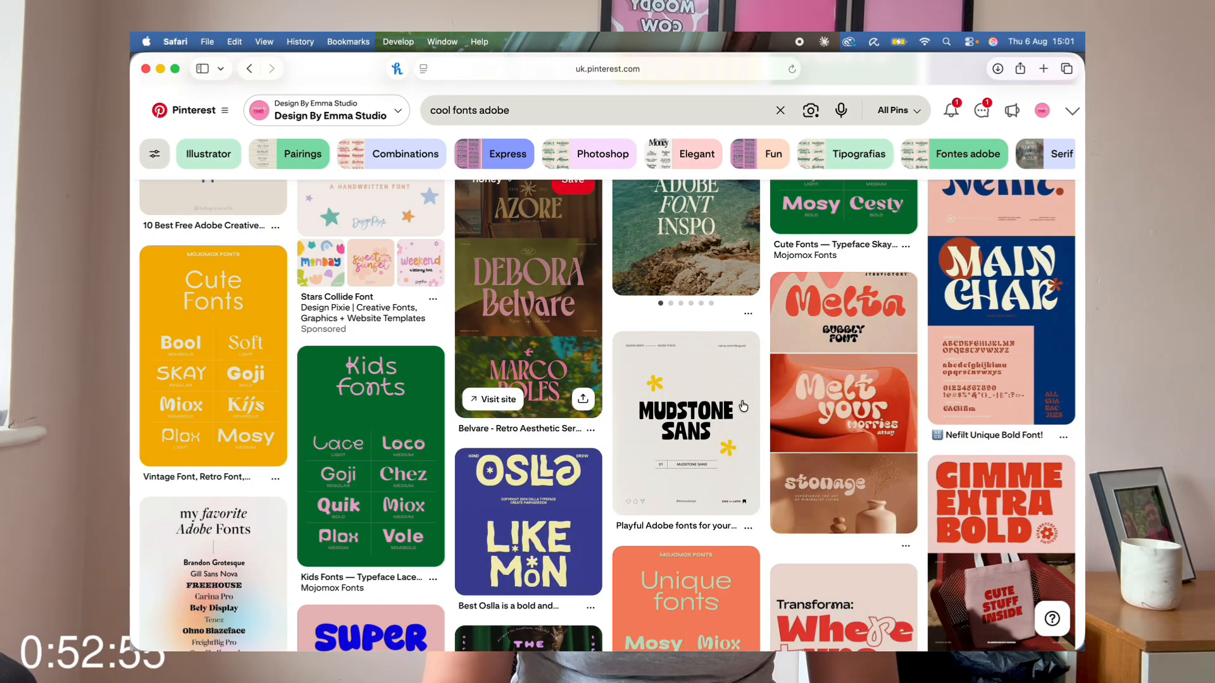
click(656, 354)
click(564, 317)
- Save the "Gimme Extra Bold" sans serif font pin to the Tea packaging design board
scroll(977, 456, down, 2)
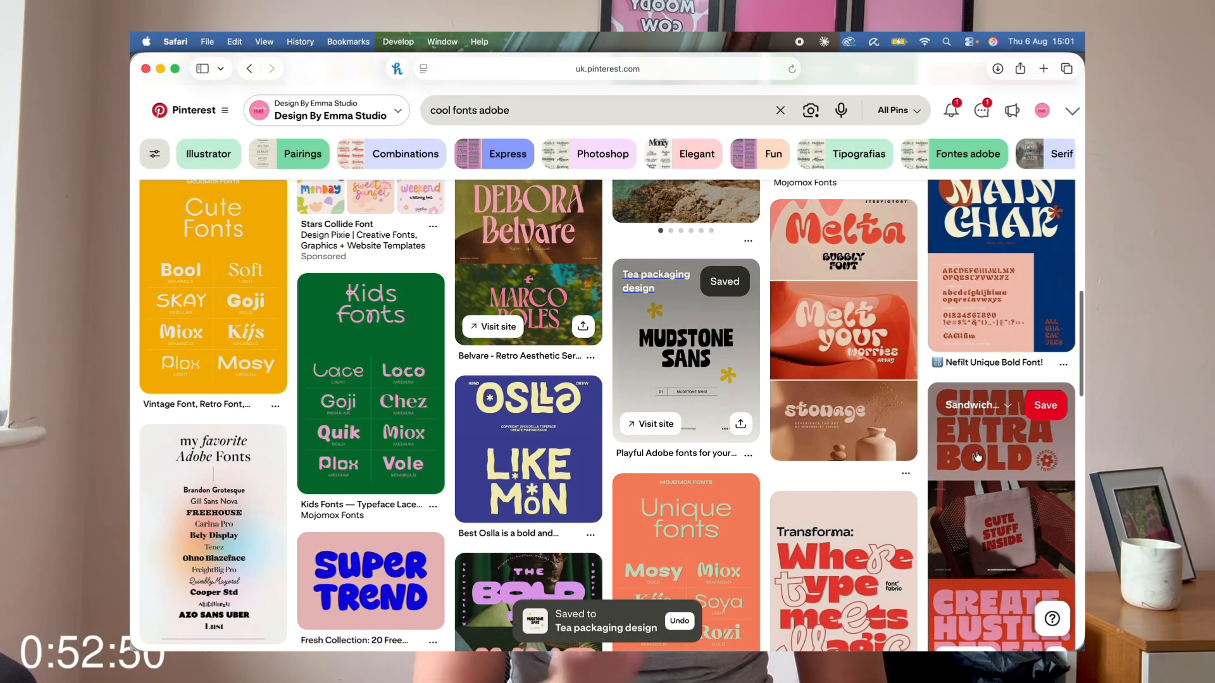
scroll(978, 455, down, 4)
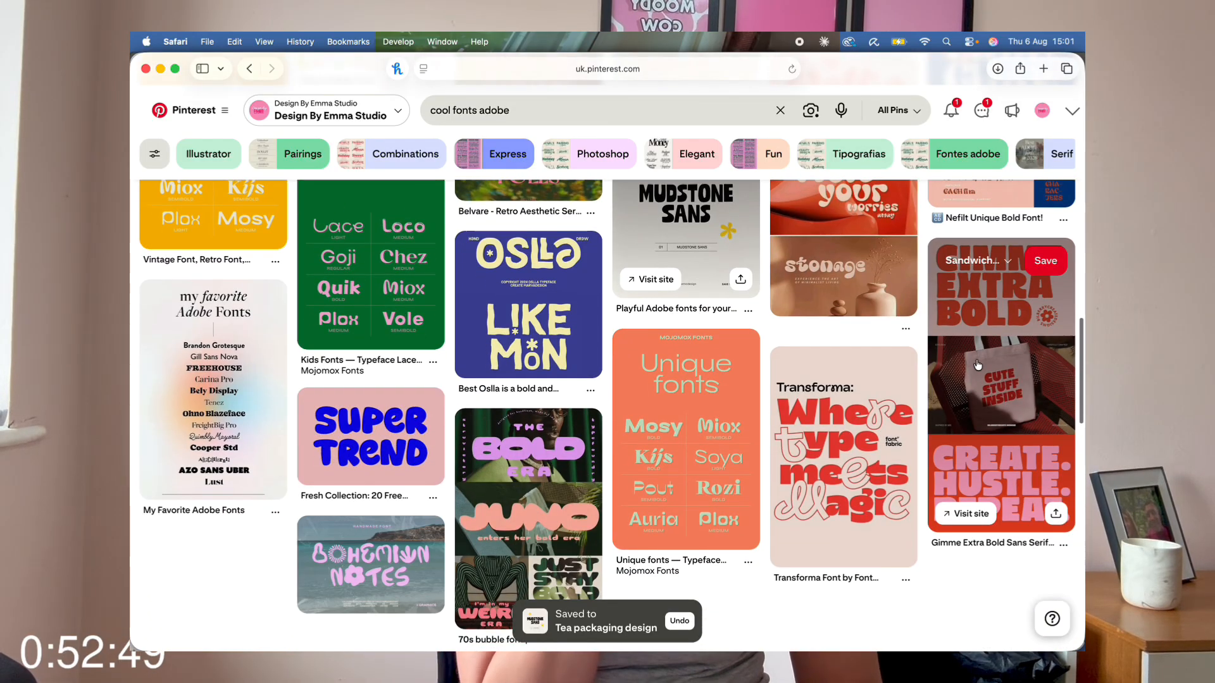
click(985, 260)
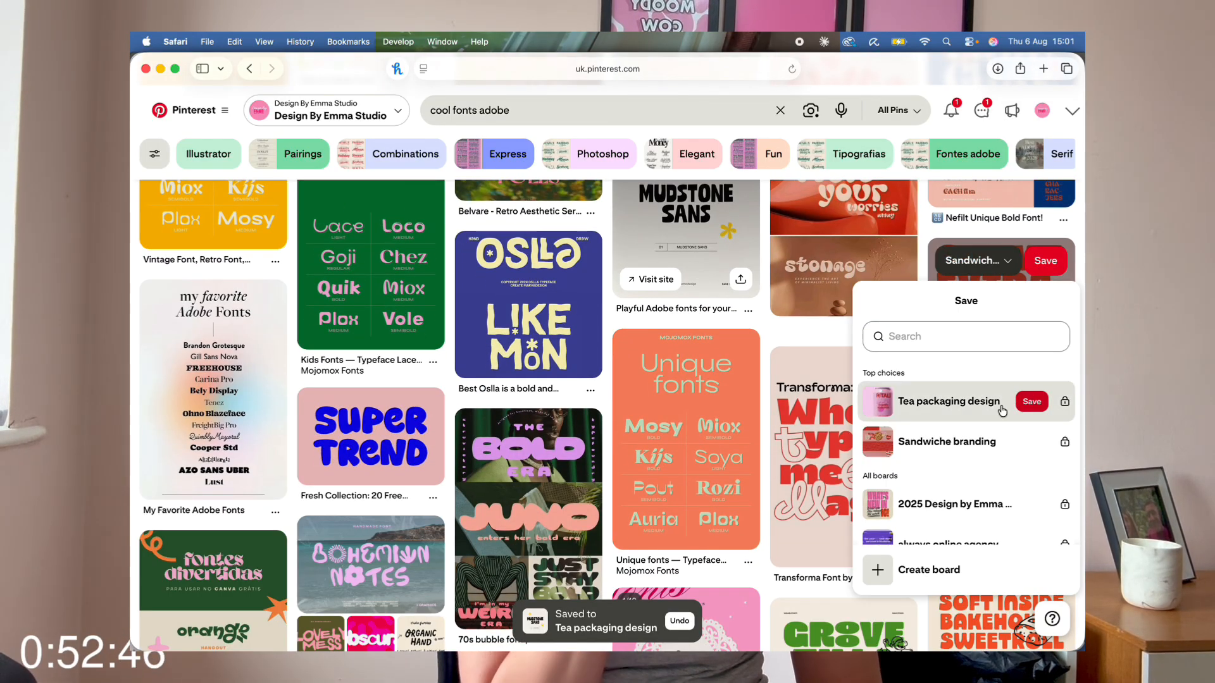
click(1002, 408)
- Find the "Groovezilla" retro bold font pin further down and save it to the Tea packaging design board
scroll(915, 421, down, 5)
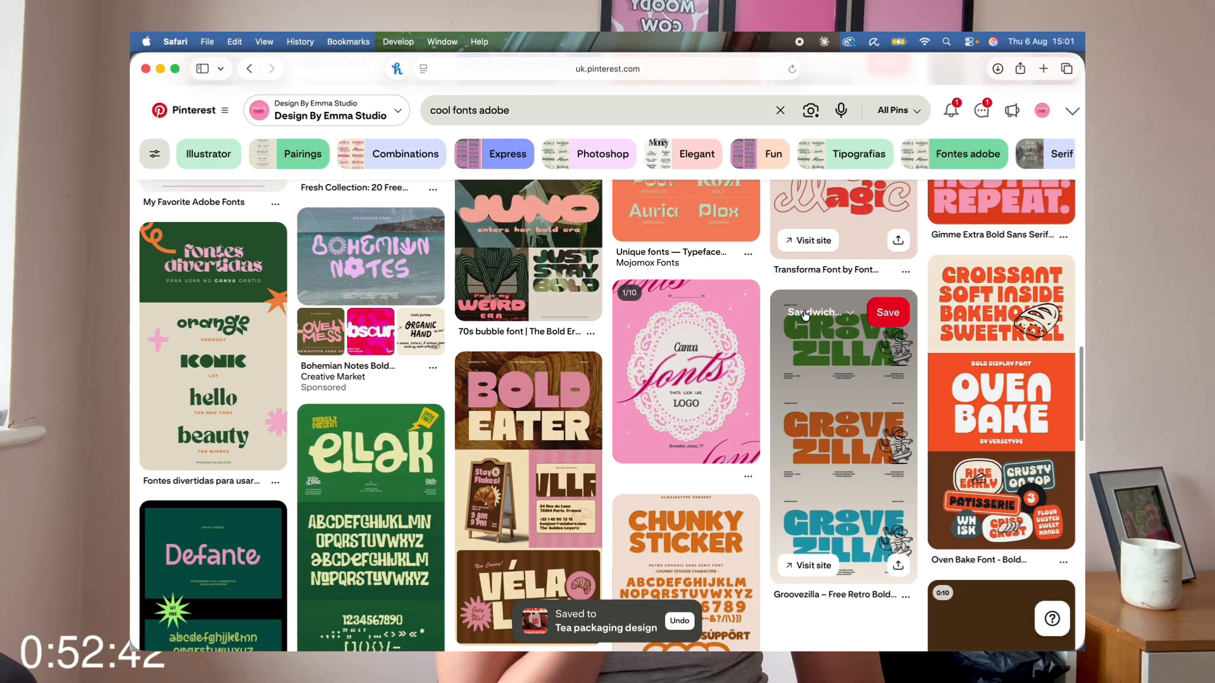
click(810, 313)
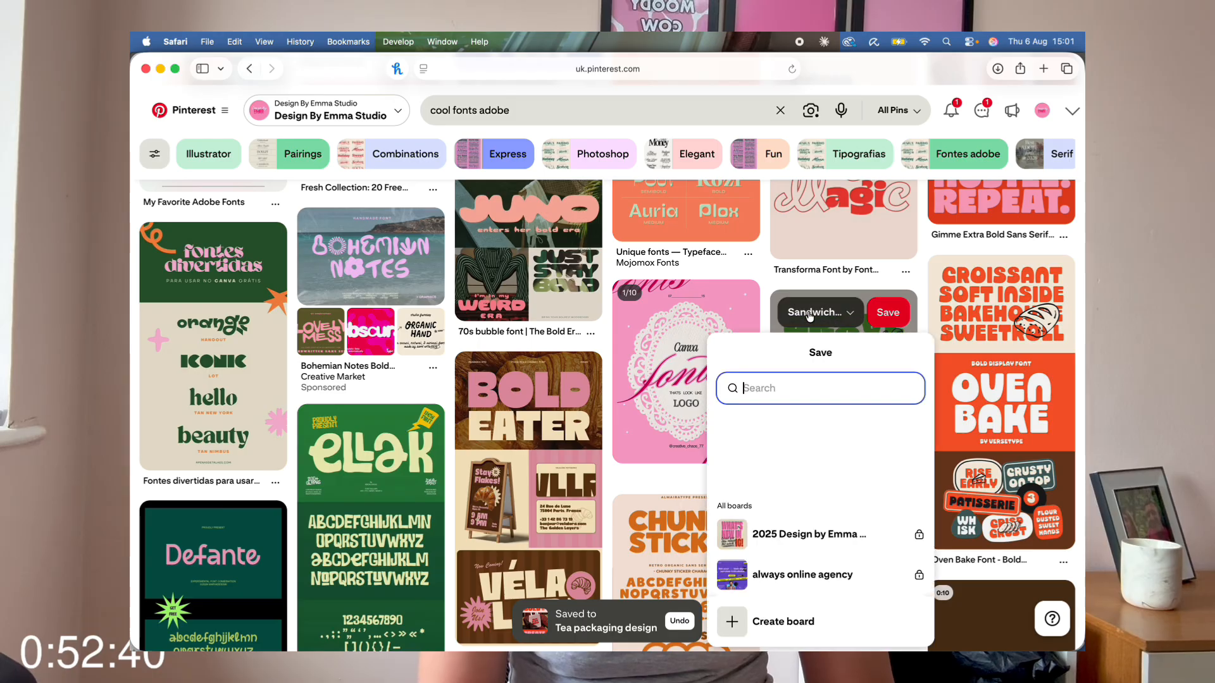
click(886, 454)
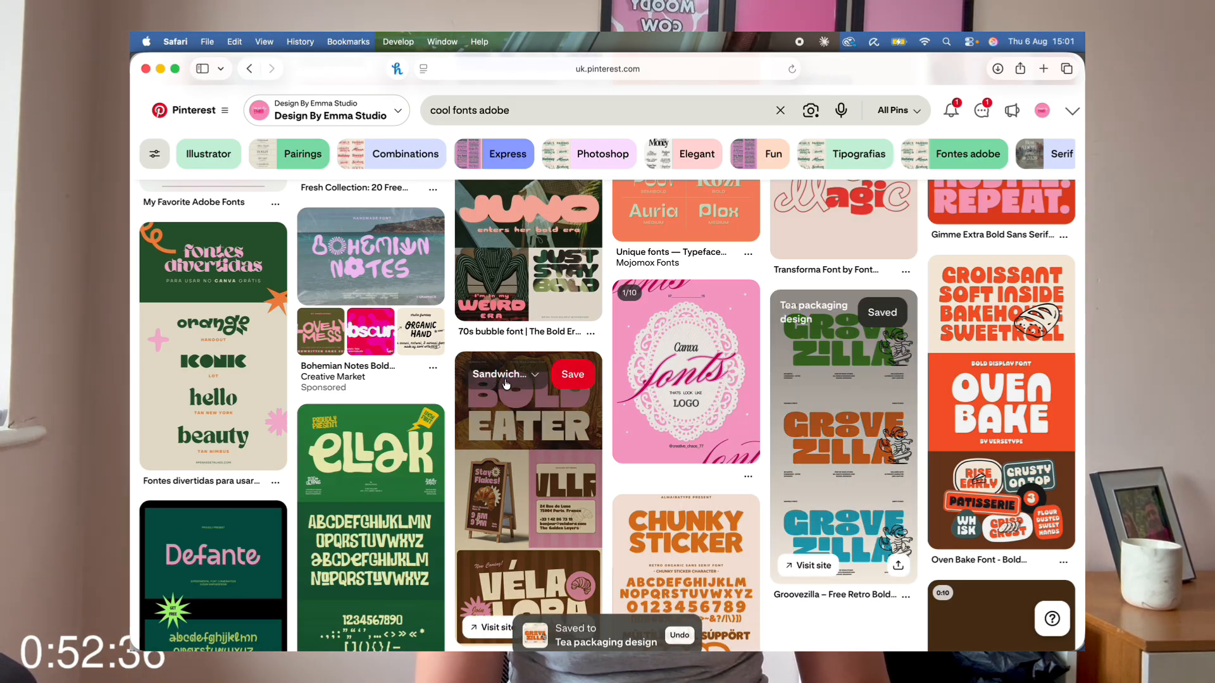
- Save the "Bold Eater" typeface pin to the Tea packaging design board
click(504, 374)
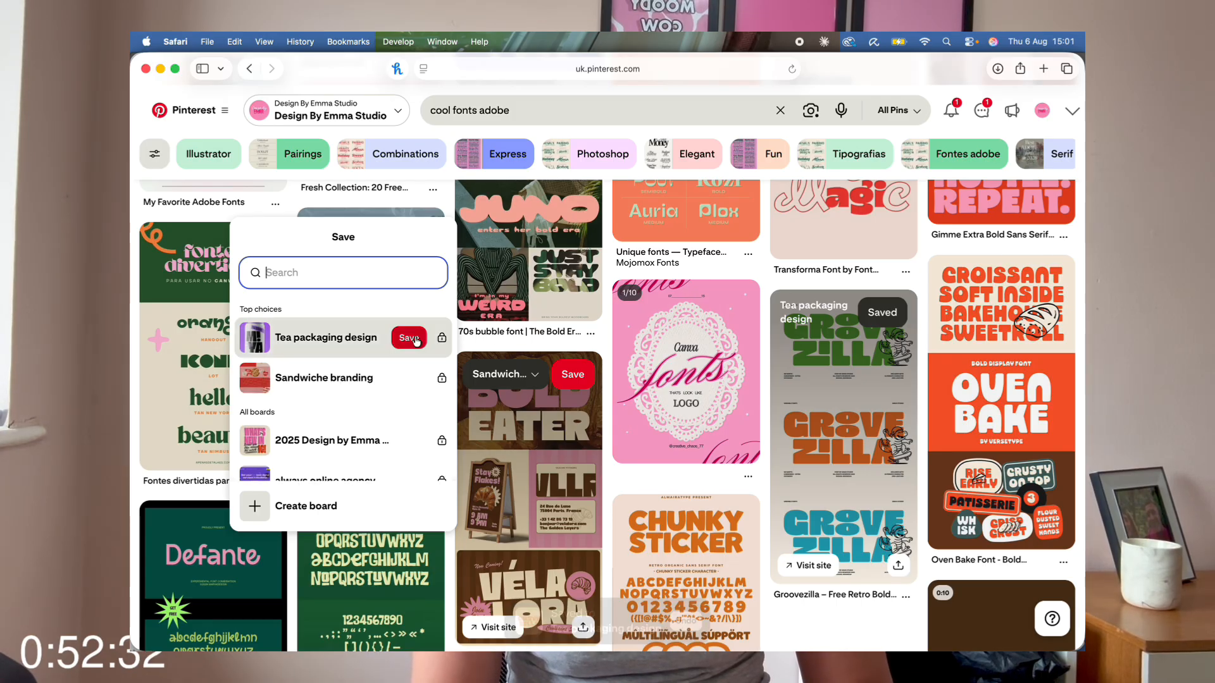
scroll(538, 518, down, 1)
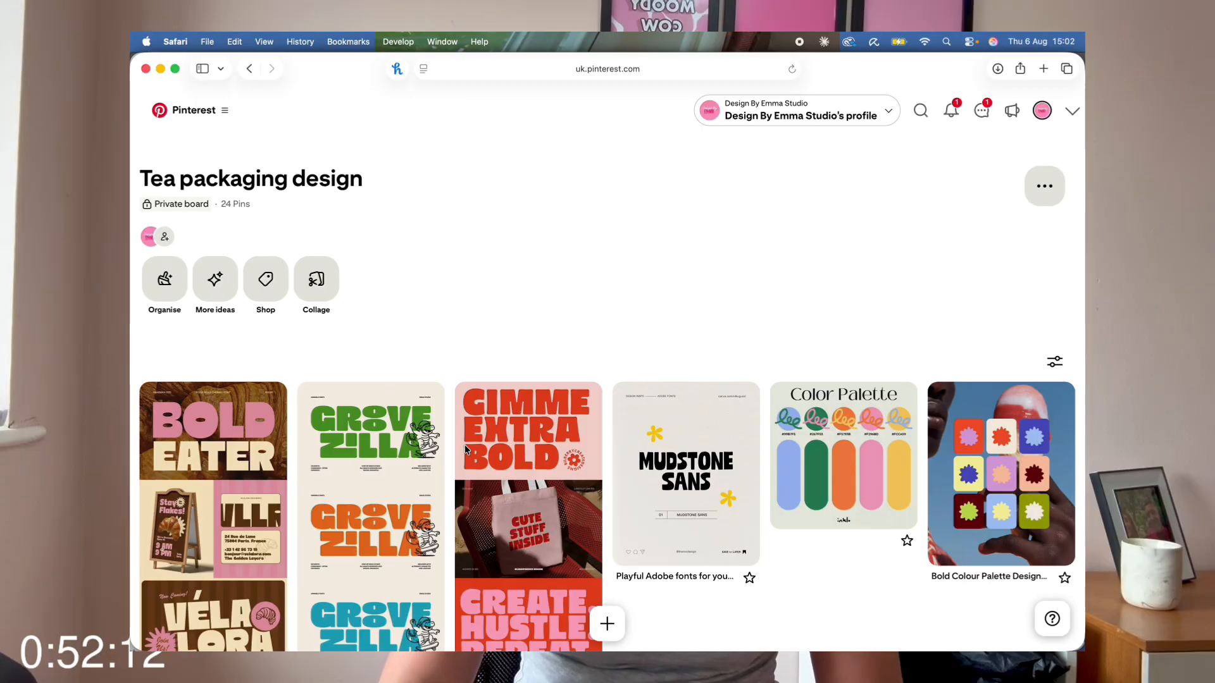
- Open the "Gimme Extra Bold" pin from the Tea packaging design board and copy its image
scroll(465, 449, down, 3)
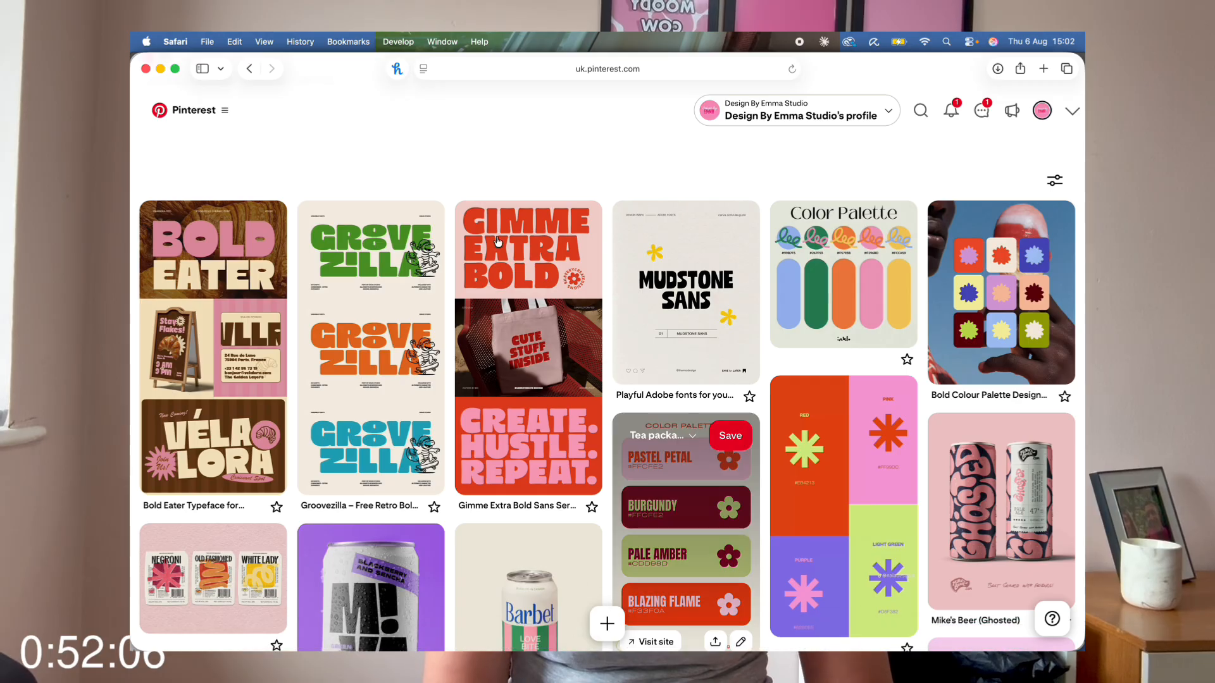
click(507, 366)
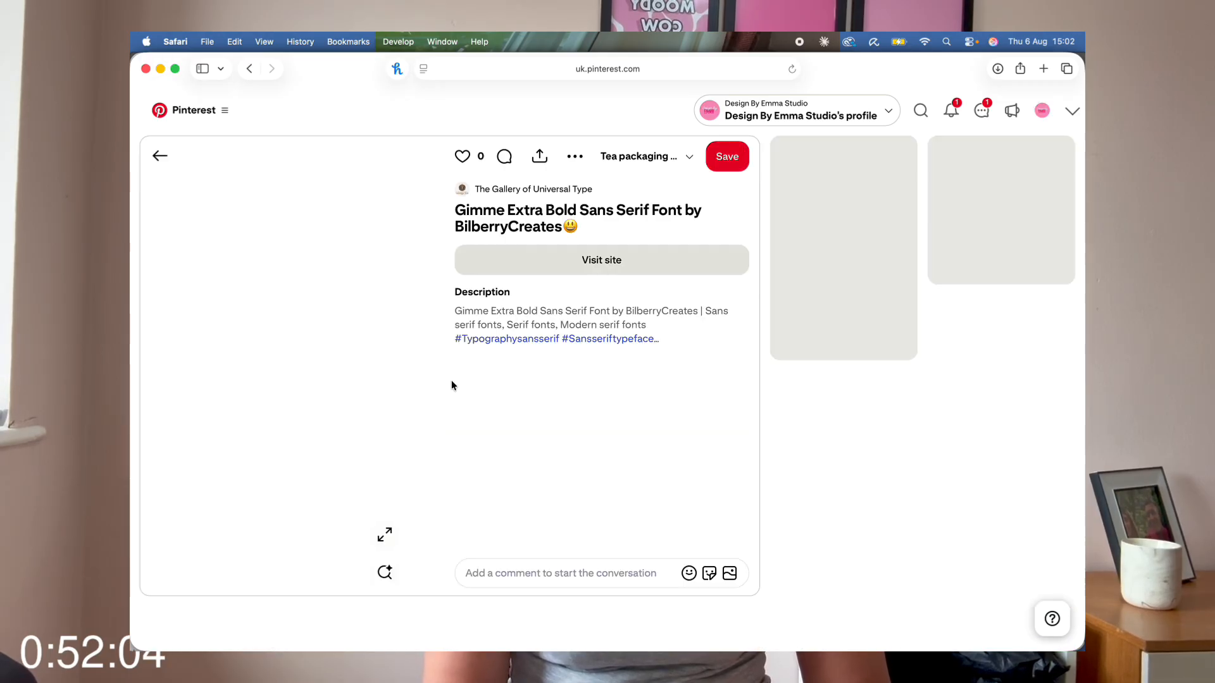
right_click(320, 360)
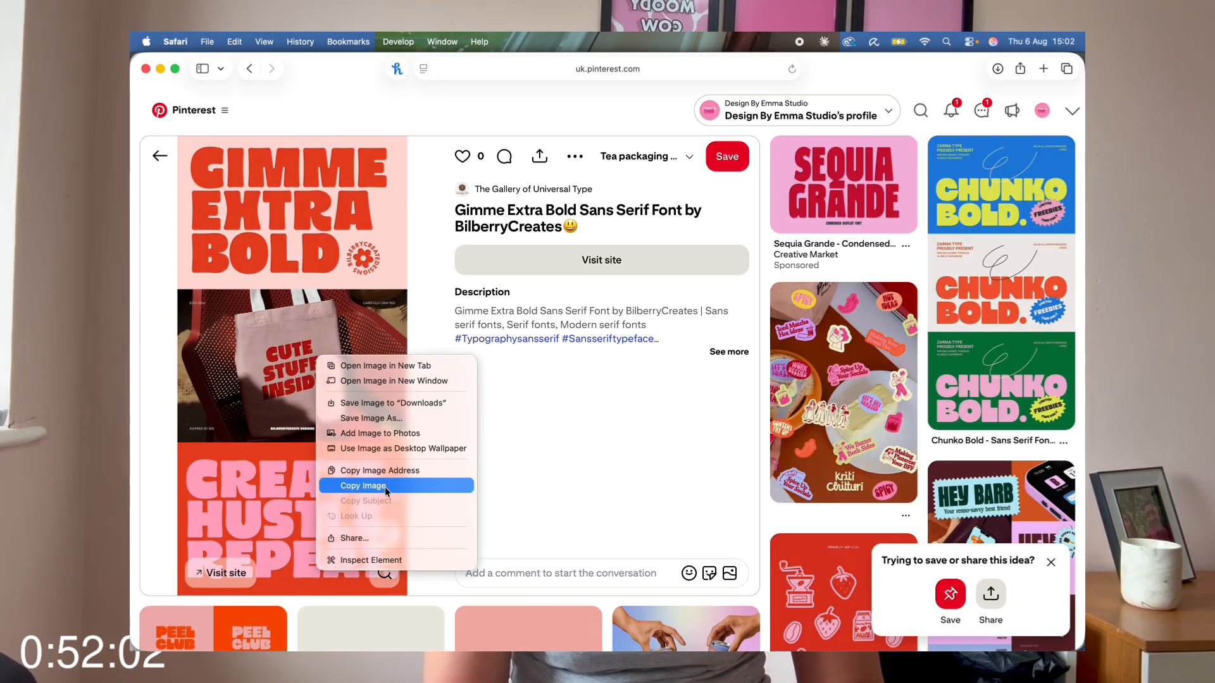
click(389, 486)
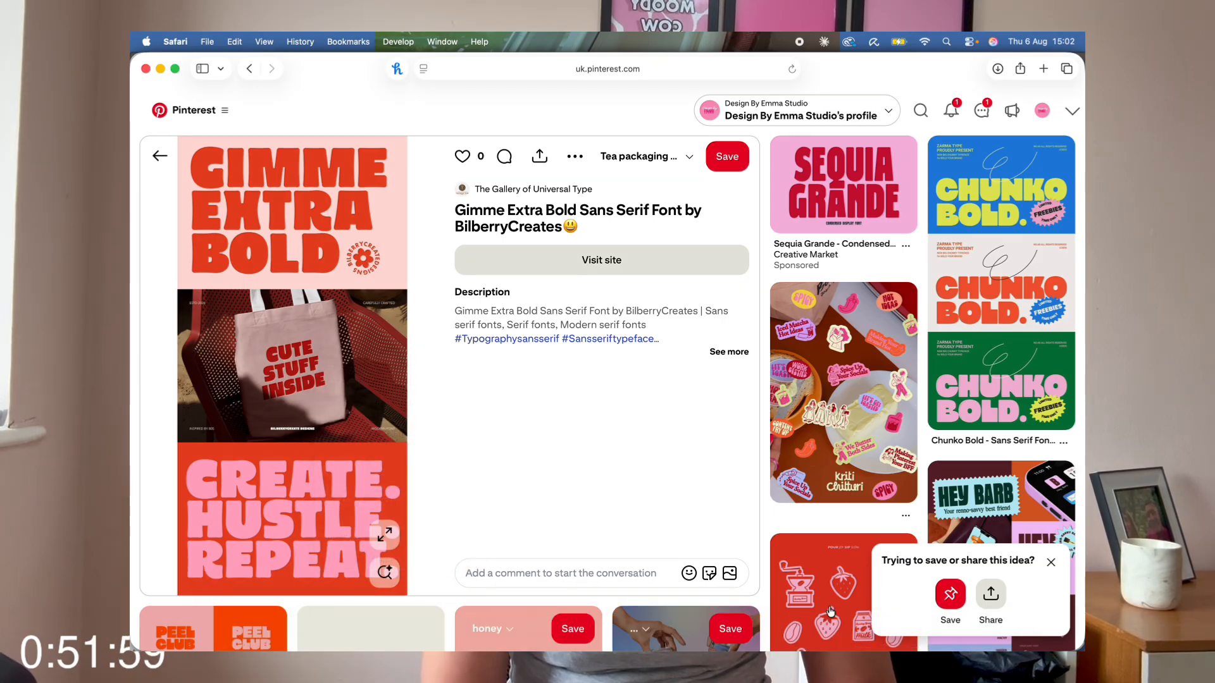
- Switch to Illustrator, paste the Gimme Extra Bold image, and scale and place it inside the artboard's left side
key(super+Tab)
key(super+v)
key(super+minus)
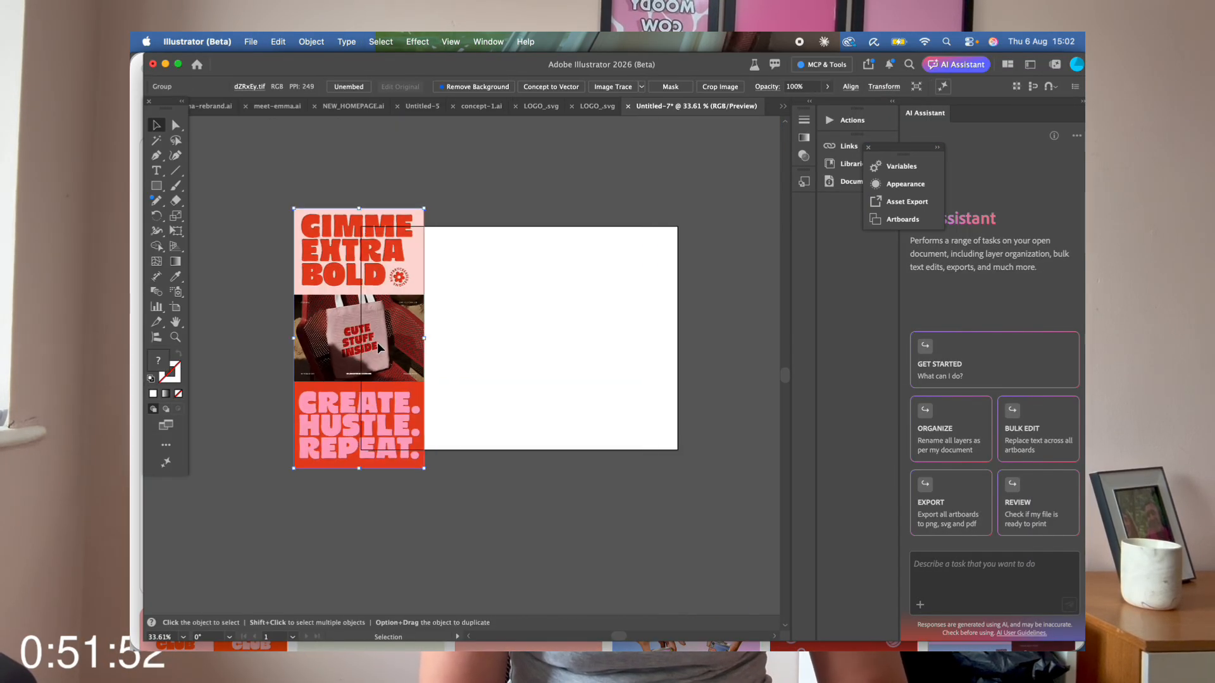
drag(293, 497, 361, 358)
- Return to the Pinterest board in Safari, open the "Color Palette/4" pin with the flower bars and copy its image
click(364, 631)
key(super+bracketleft)
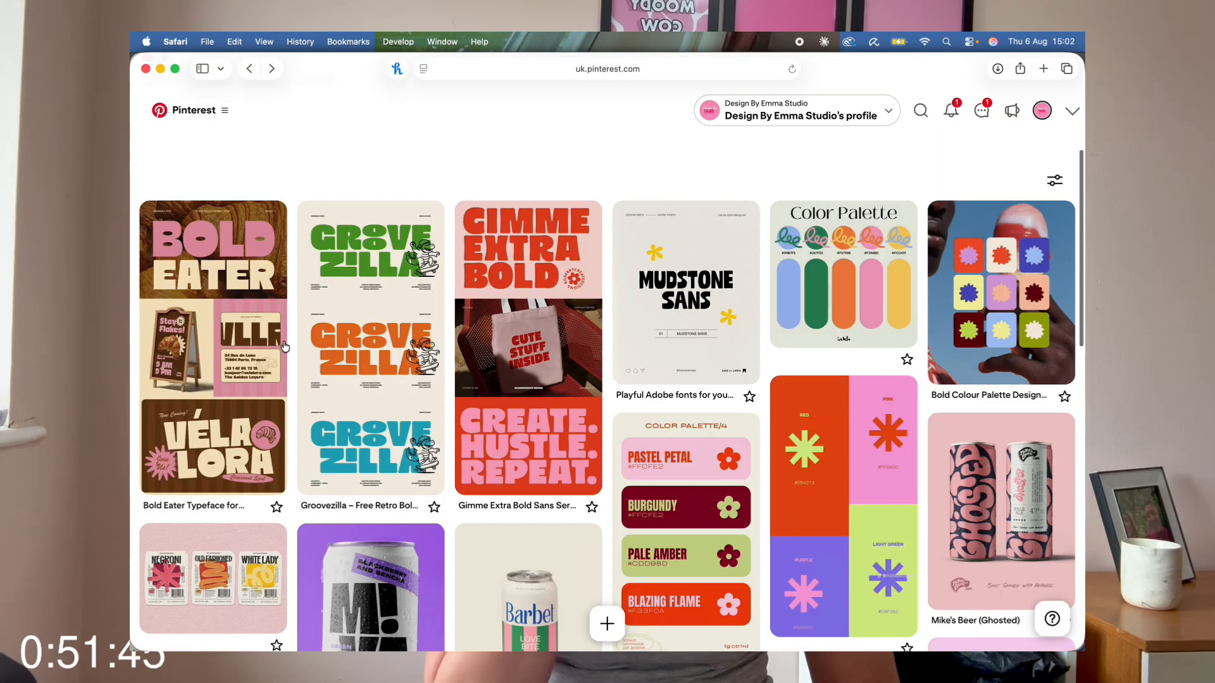
scroll(670, 335, down, 1)
scroll(670, 335, down, 3)
click(684, 342)
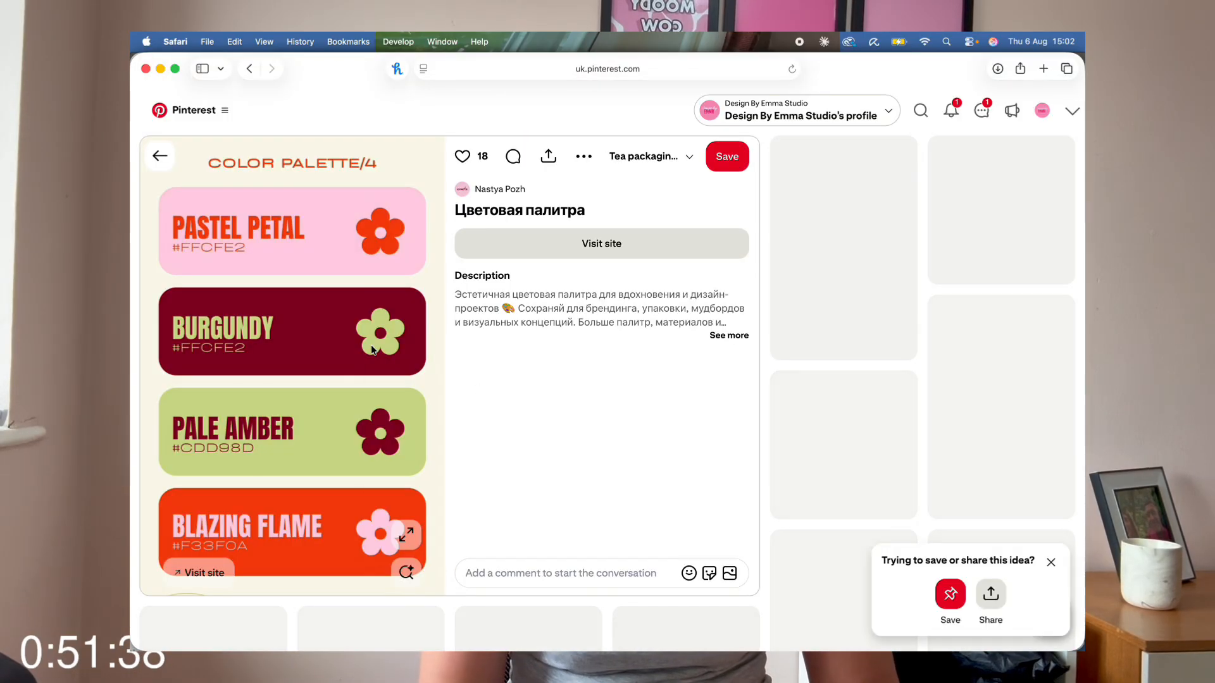
- Switch to Illustrator, paste the Color Palette/4 image, and scale and place it beside the Gimme Extra Bold image
key(super+Tab)
key(super+v)
drag(298, 105, 448, 239)
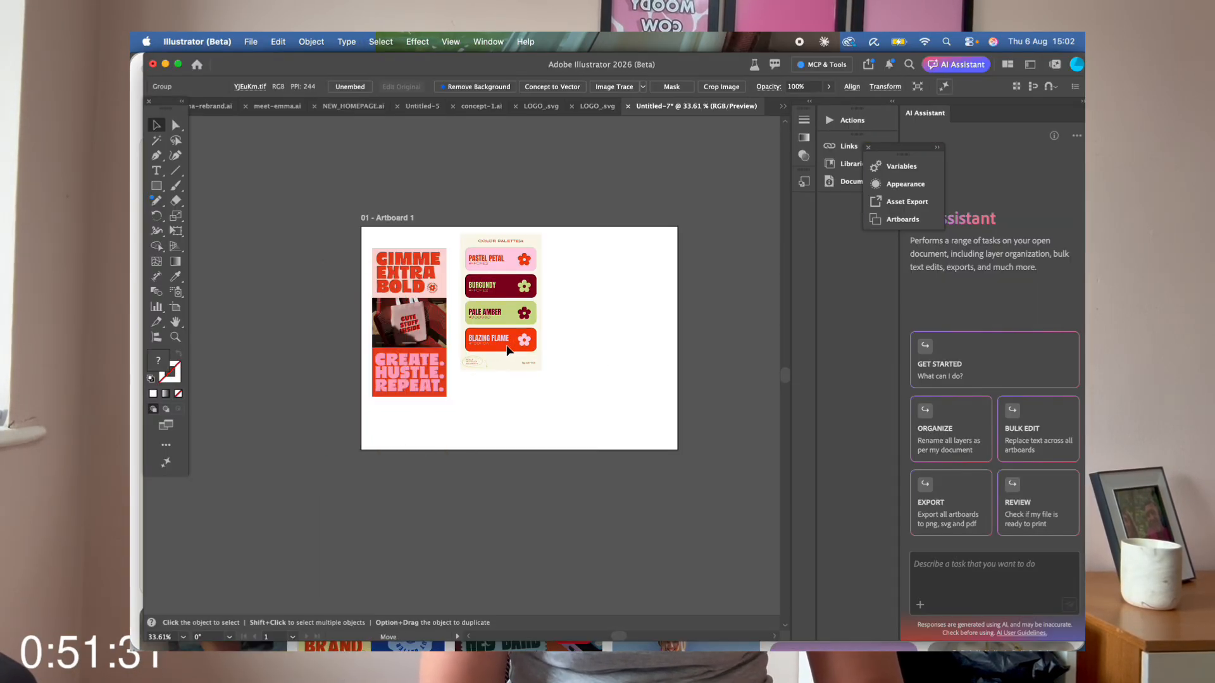
- Return to the Pinterest board in Safari, open the red, pink, purple and light green asterisk palette pin and copy its image
click(362, 631)
click(159, 157)
scroll(608, 379, down, 5)
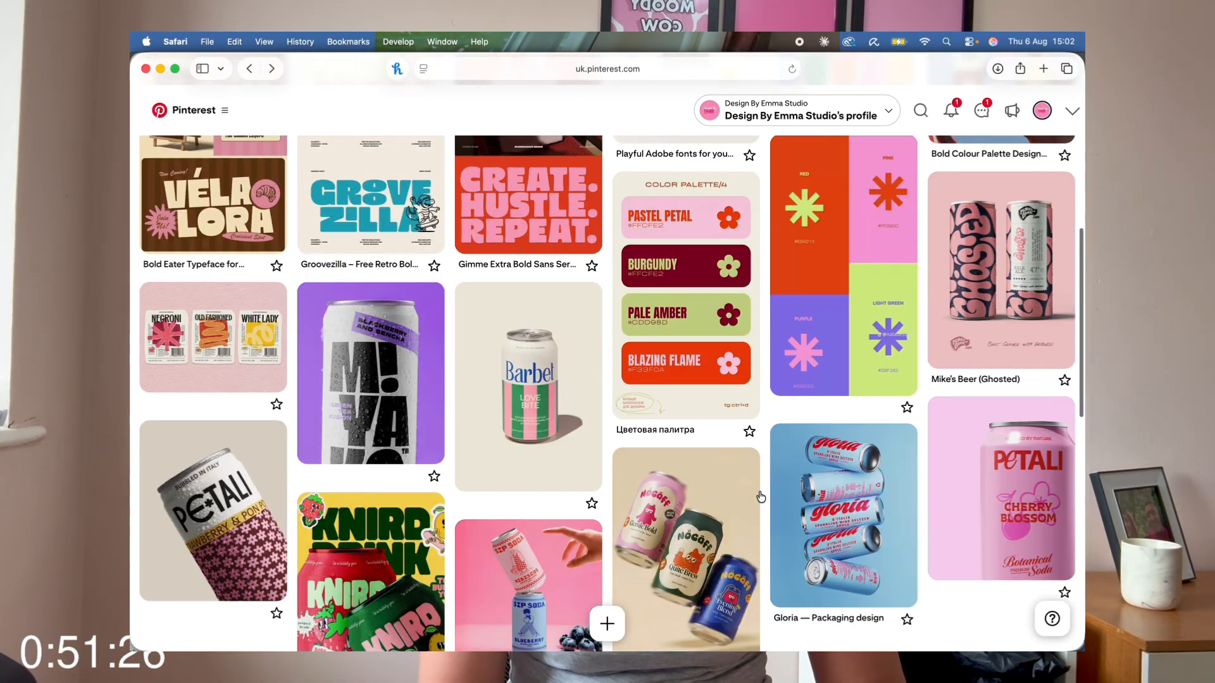
click(462, 386)
right_click(403, 314)
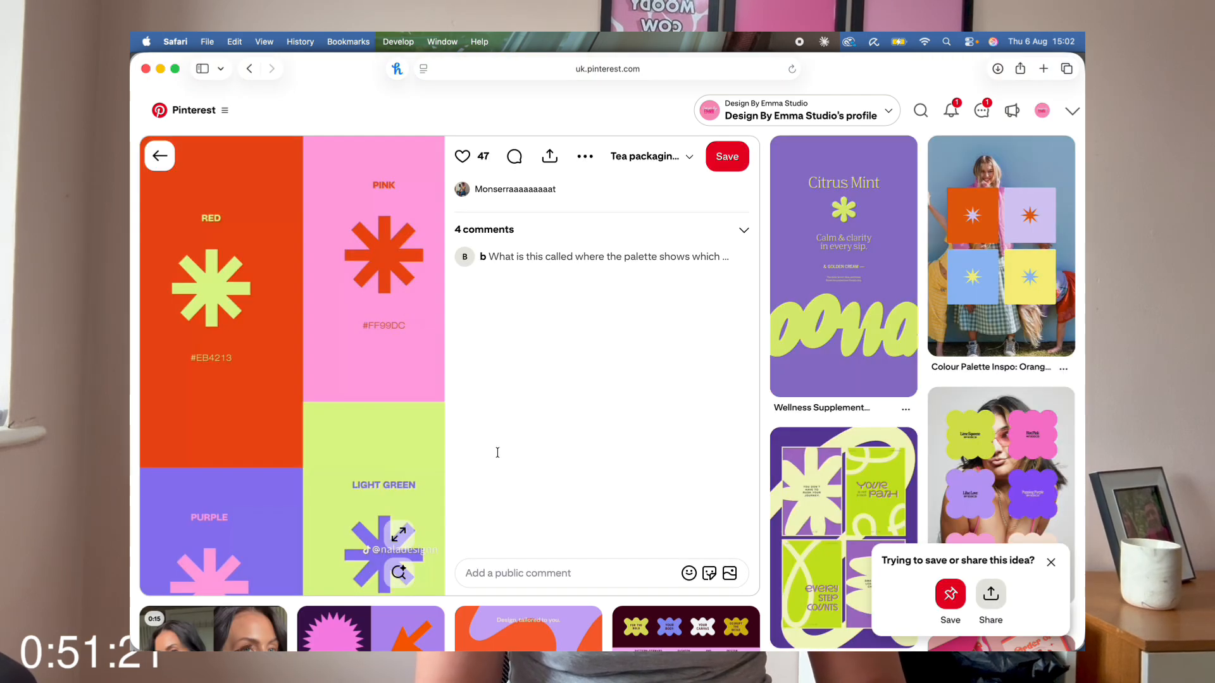
right_click(403, 399)
click(488, 520)
- Paste the asterisk palette image into the Illustrator artboard, scale it down and place it to the right of the Color Palette/4 image
click(807, 629)
key(super+v)
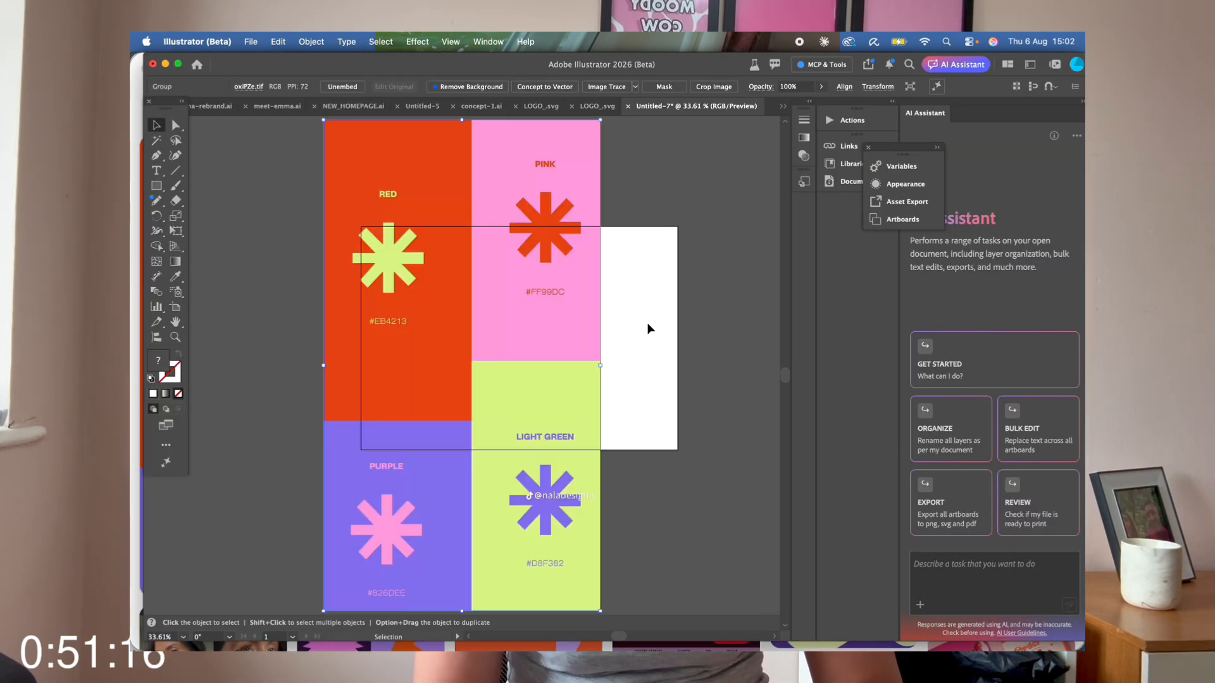
drag(603, 365, 400, 366)
drag(362, 367, 602, 302)
click(471, 550)
- Return to Safari, open the related purple "Citrus Mint" wellness supplement branding pin and copy its image
click(361, 630)
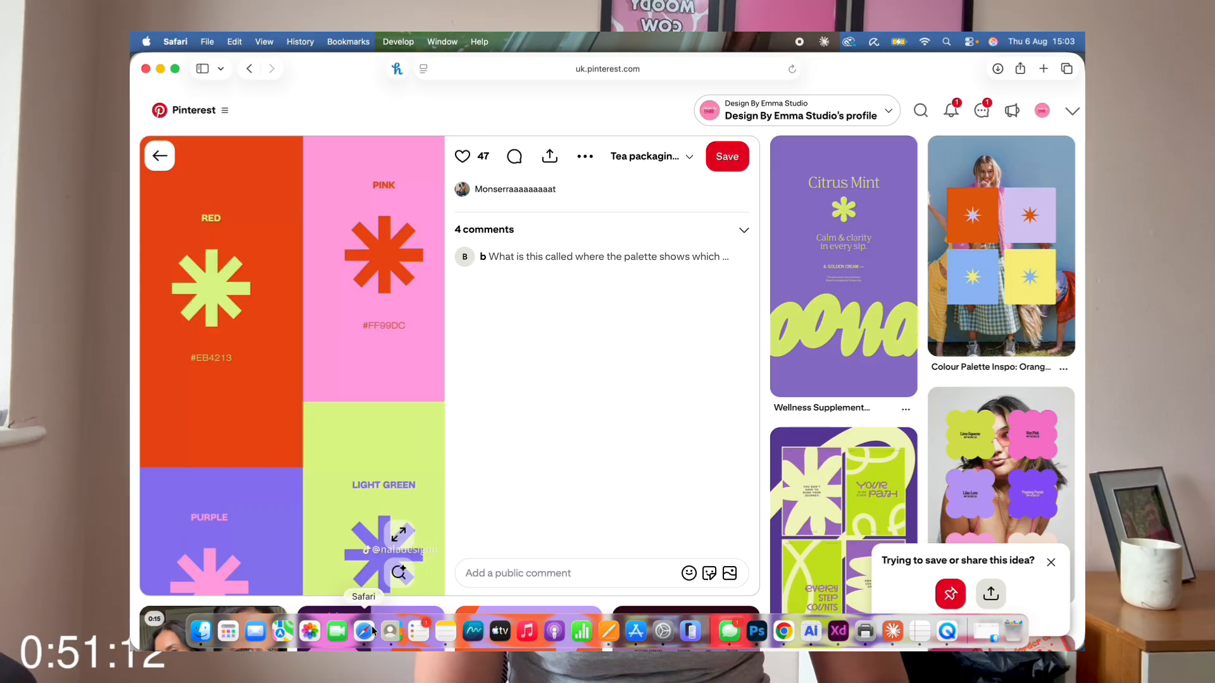
right_click(860, 340)
click(824, 315)
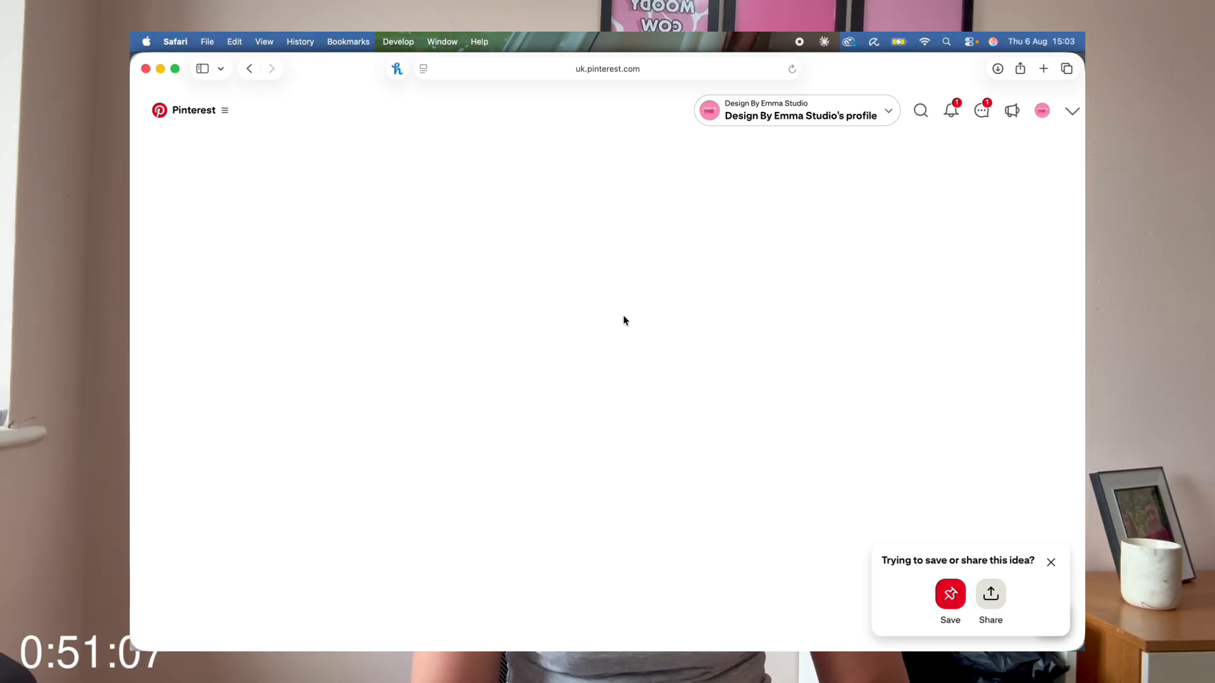
right_click(413, 335)
click(514, 466)
- Paste the Citrus Mint image into the Illustrator document and place it at reduced size below the Color Palette/4 image
click(810, 631)
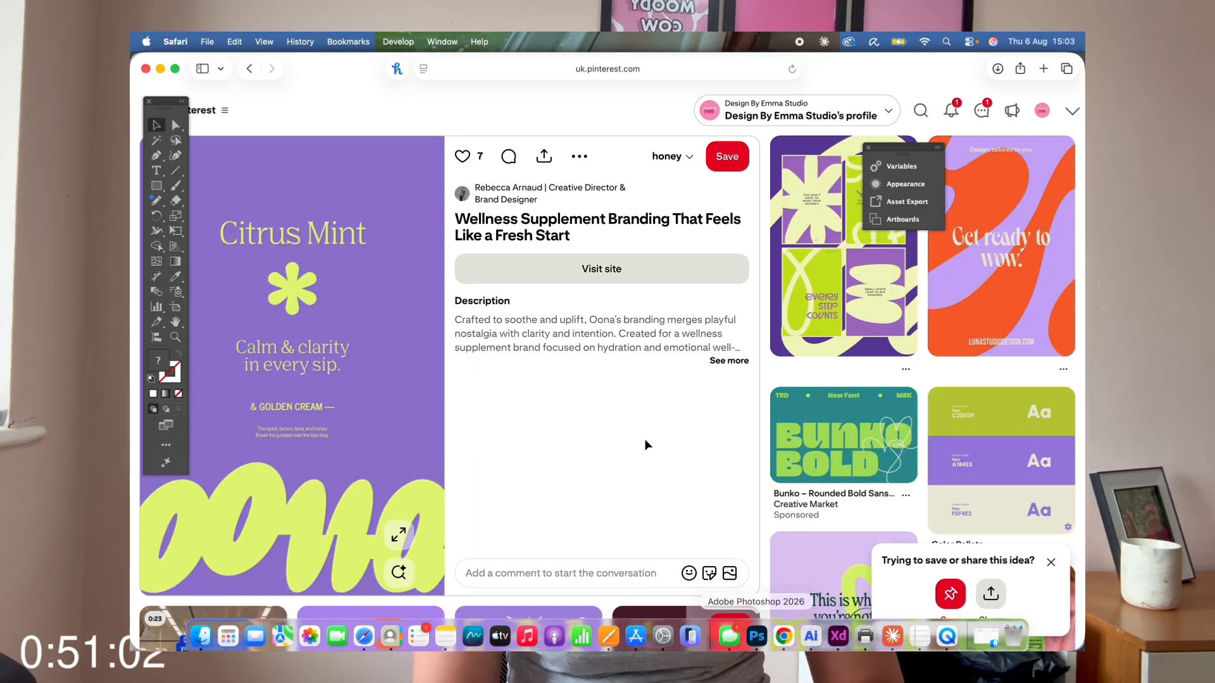
key(super+v)
drag(601, 326, 574, 477)
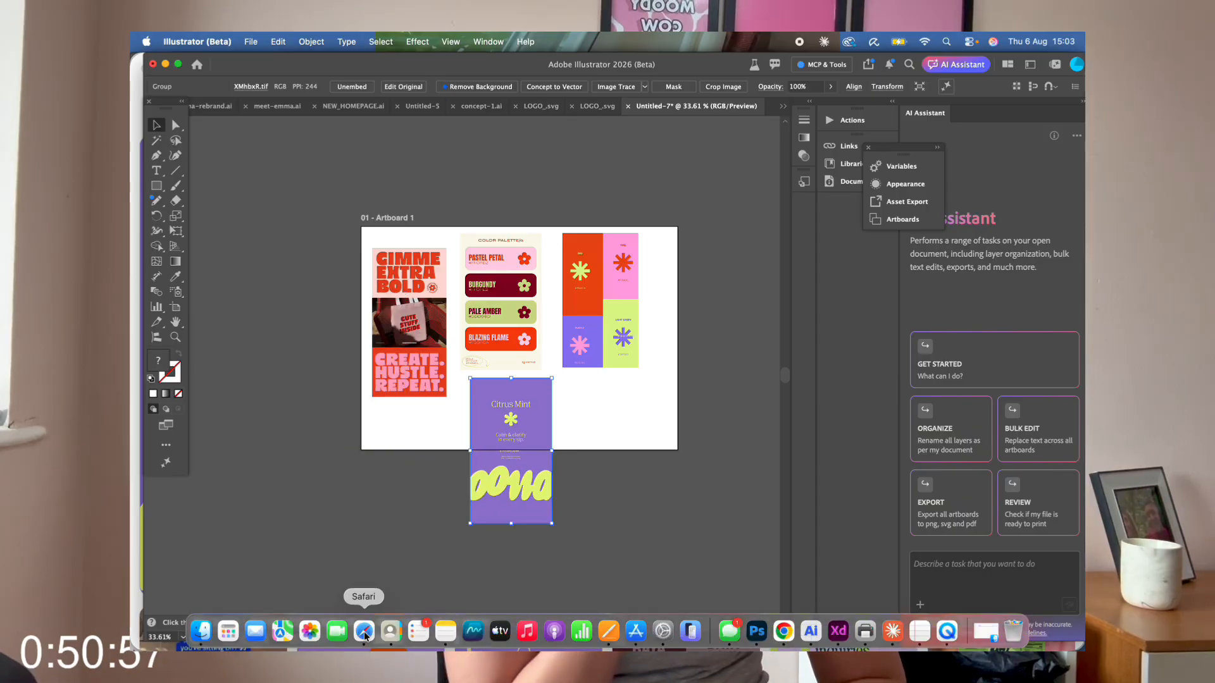
- Return to the Tea packaging design board in Safari, open the "Mike's Beer (Ghosted)" pin and copy its image
click(360, 629)
click(158, 156)
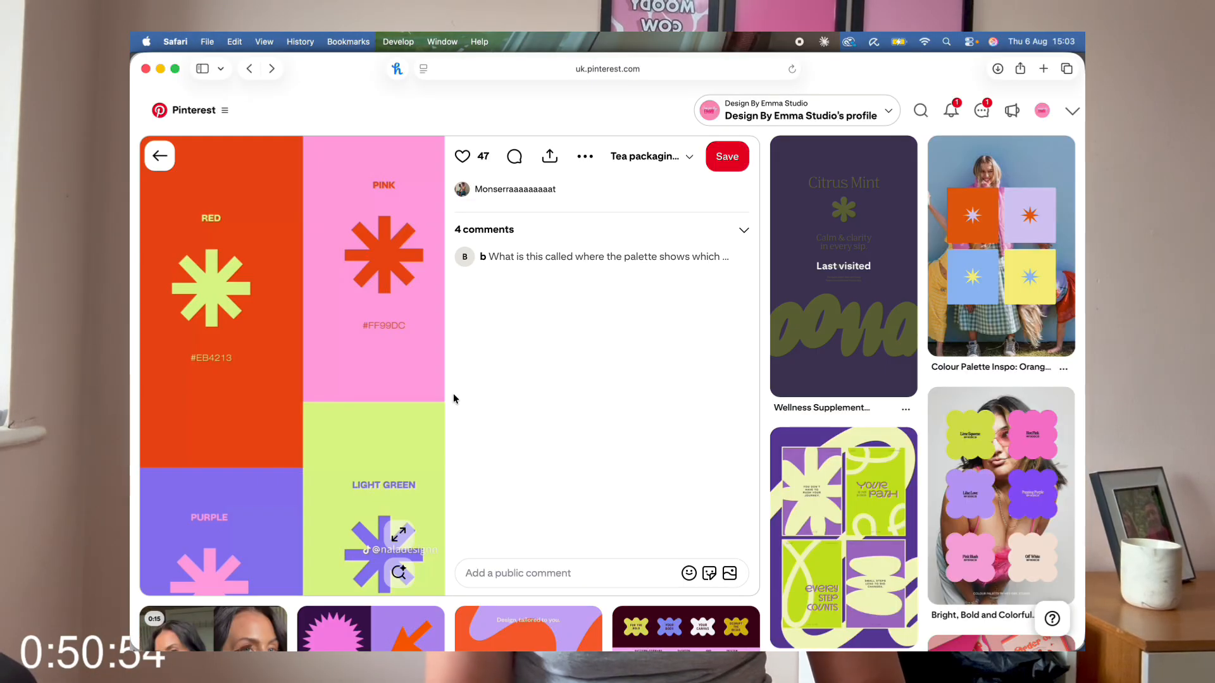
click(159, 156)
scroll(506, 458, down, 10)
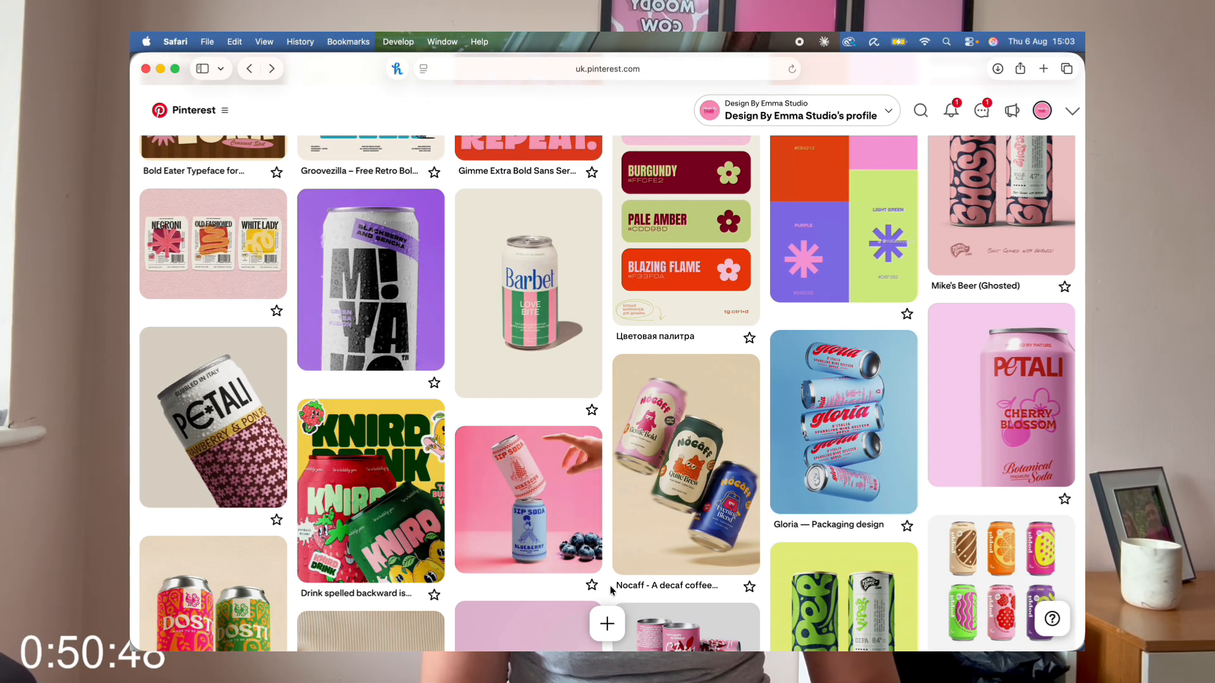
scroll(610, 586, up, 4)
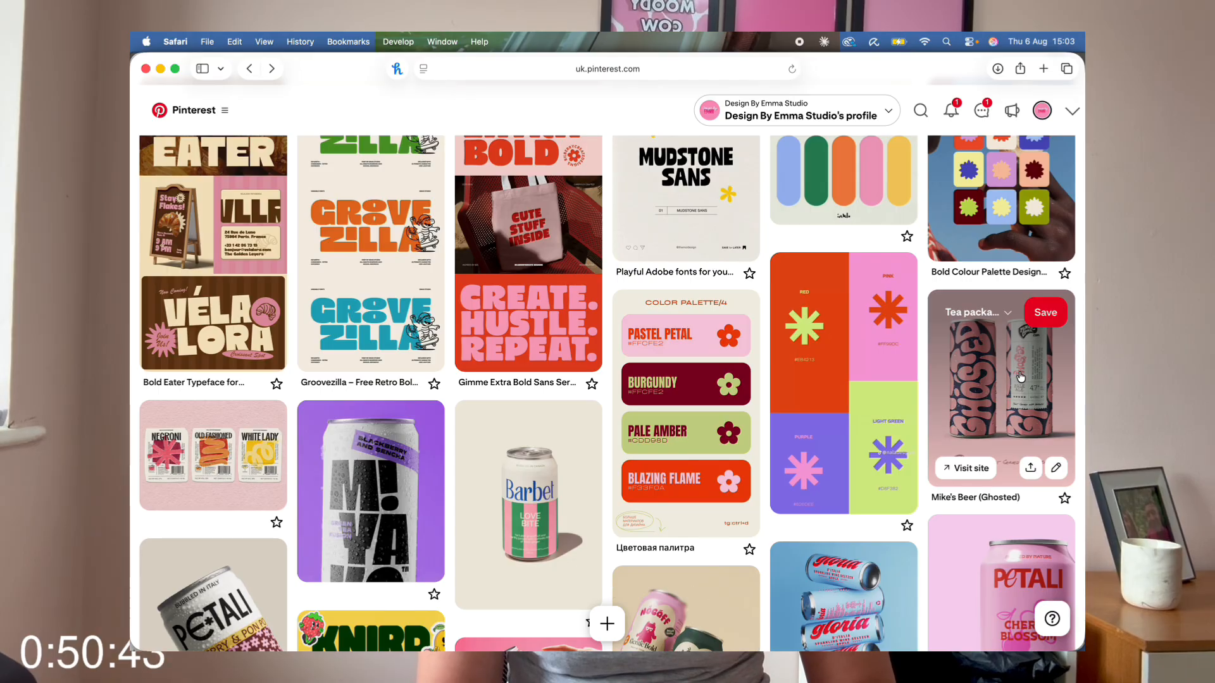
click(983, 450)
right_click(390, 350)
click(436, 474)
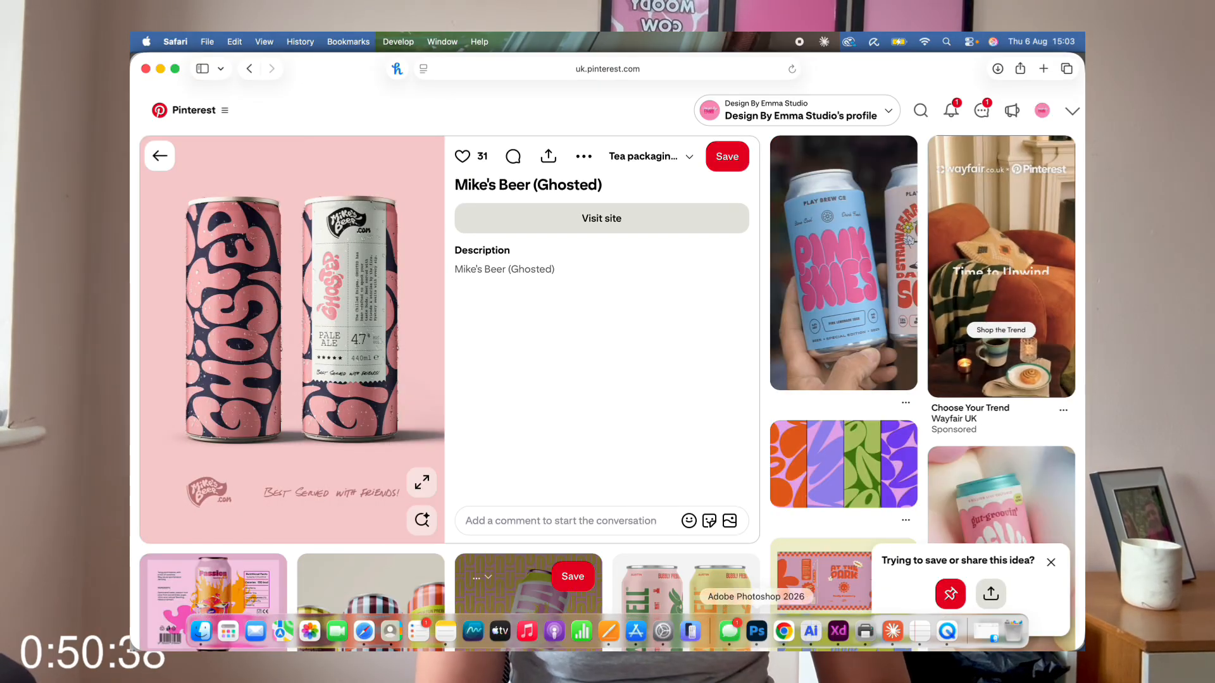
- Paste the Mike's Beer (Ghosted) image into the Illustrator document, scale it down and place it below the asterisk palette
click(754, 636)
key(super+v)
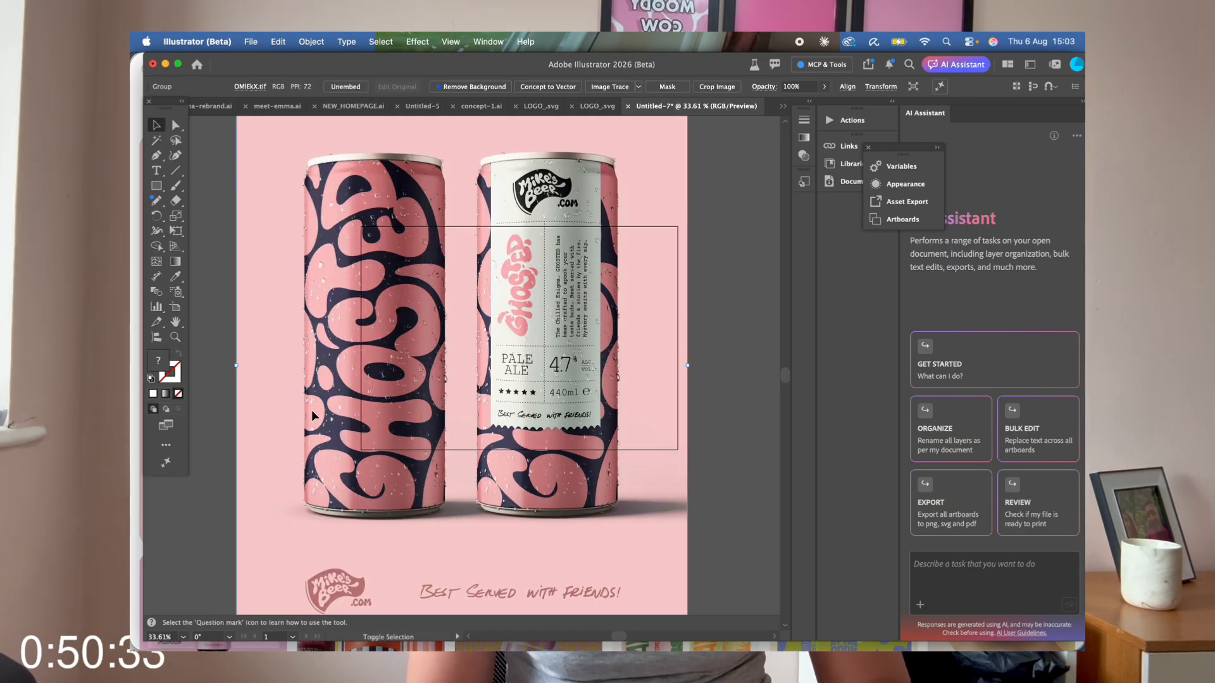
drag(687, 365, 650, 448)
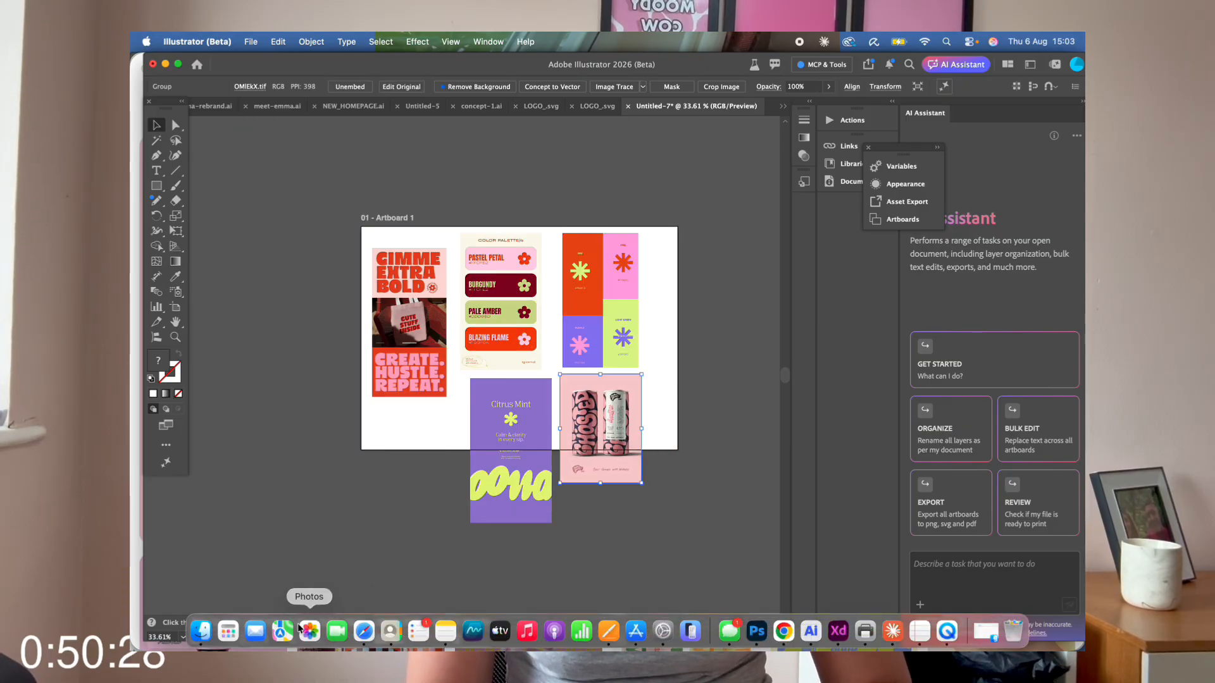
- Open the "Mike's Beer (Viper)" pin from the Tea packaging design board in Safari, copy its image and switch back to Illustrator
click(312, 642)
click(158, 154)
scroll(356, 476, down, 15)
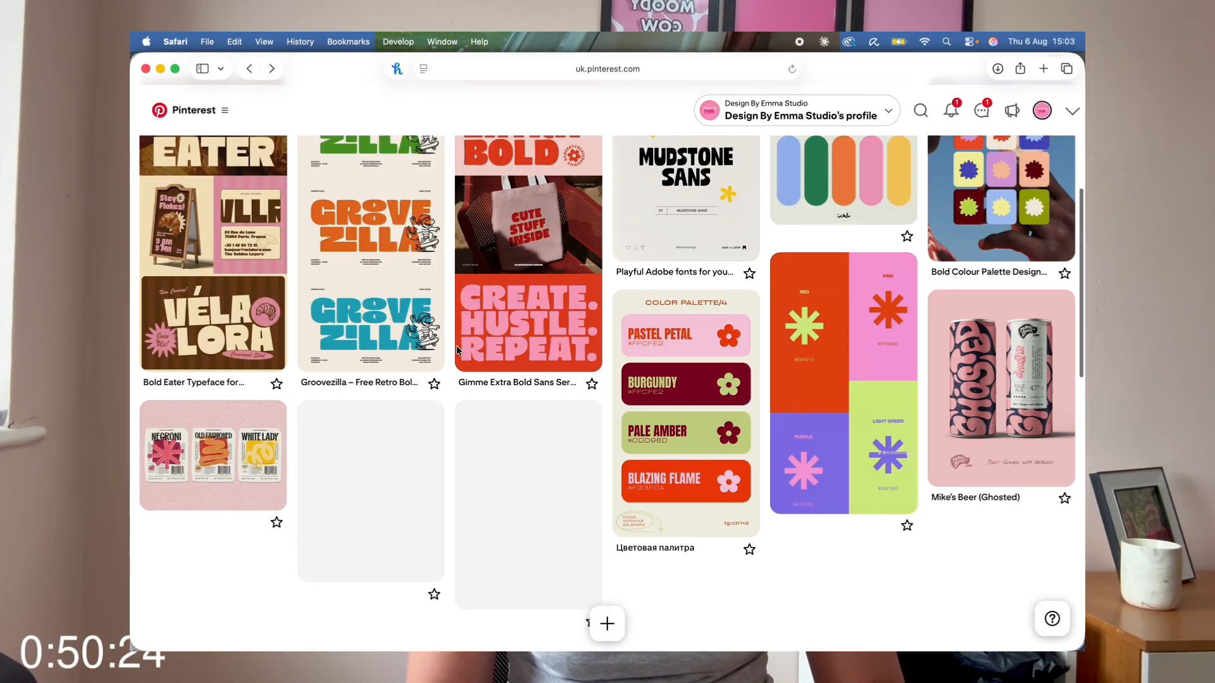
scroll(451, 340, down, 4)
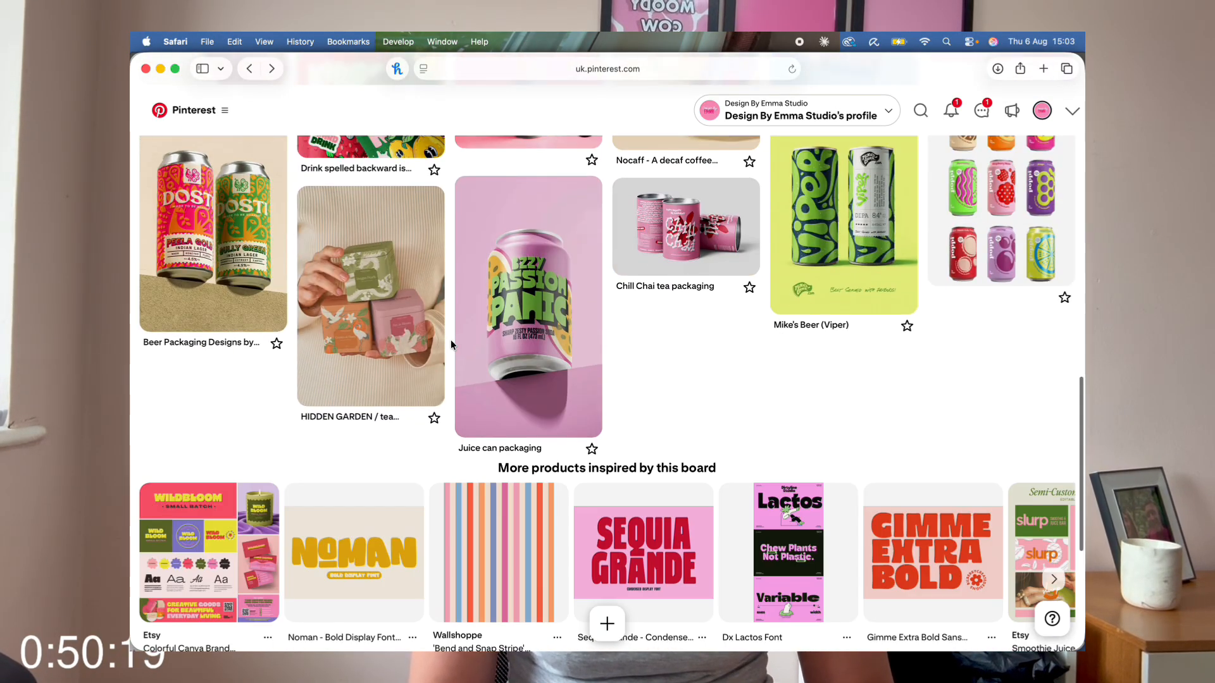
scroll(450, 340, up, 3)
click(478, 392)
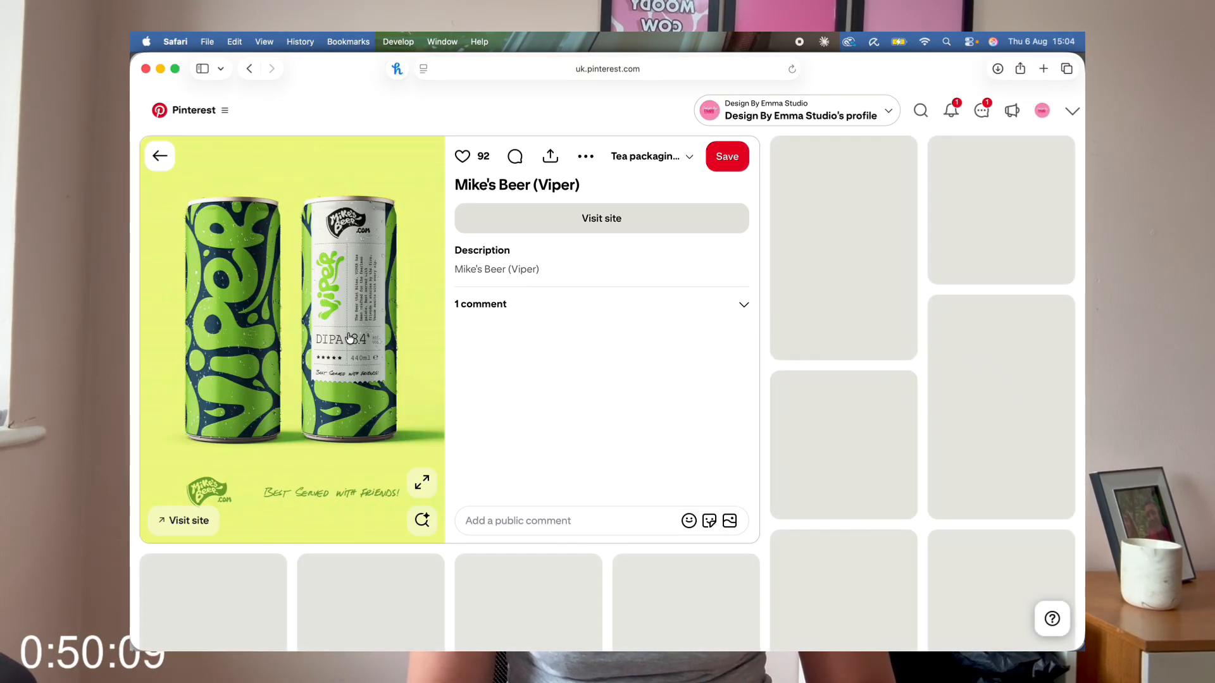
right_click(349, 329)
click(405, 448)
key(super+Tab)
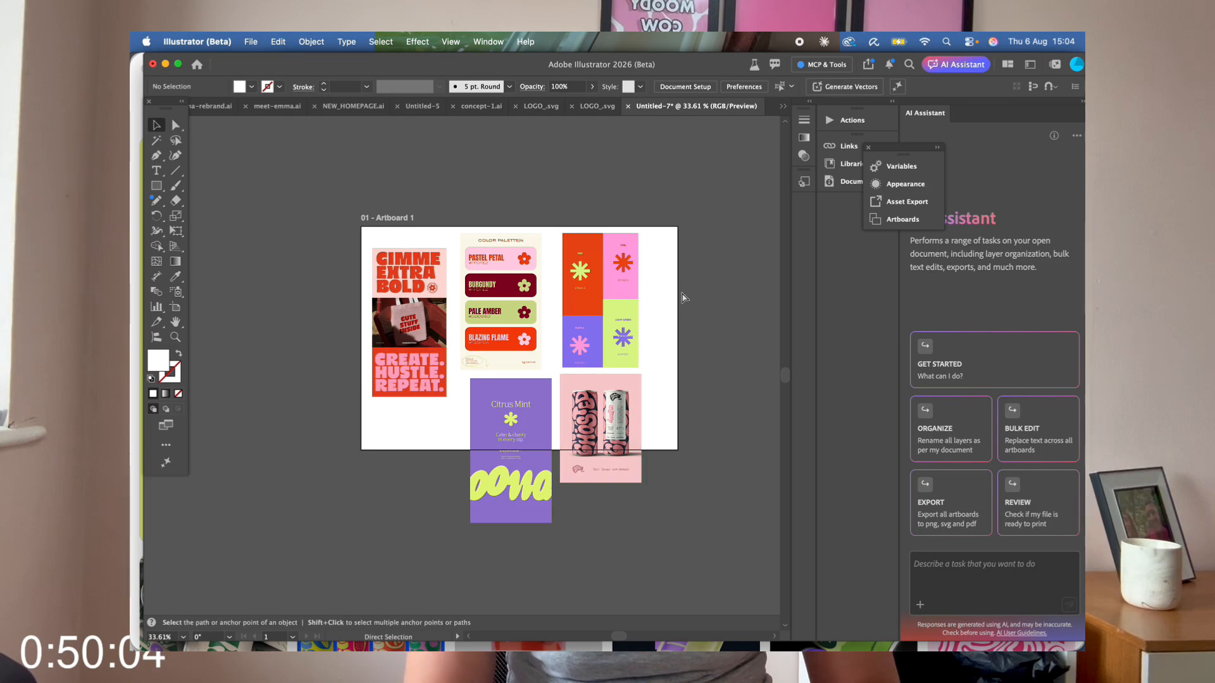
- Paste the Mike's Beer (Viper) image into the Illustrator document and place it at reduced size below the Gimme Extra Bold image
key(super+v)
drag(300, 393, 437, 493)
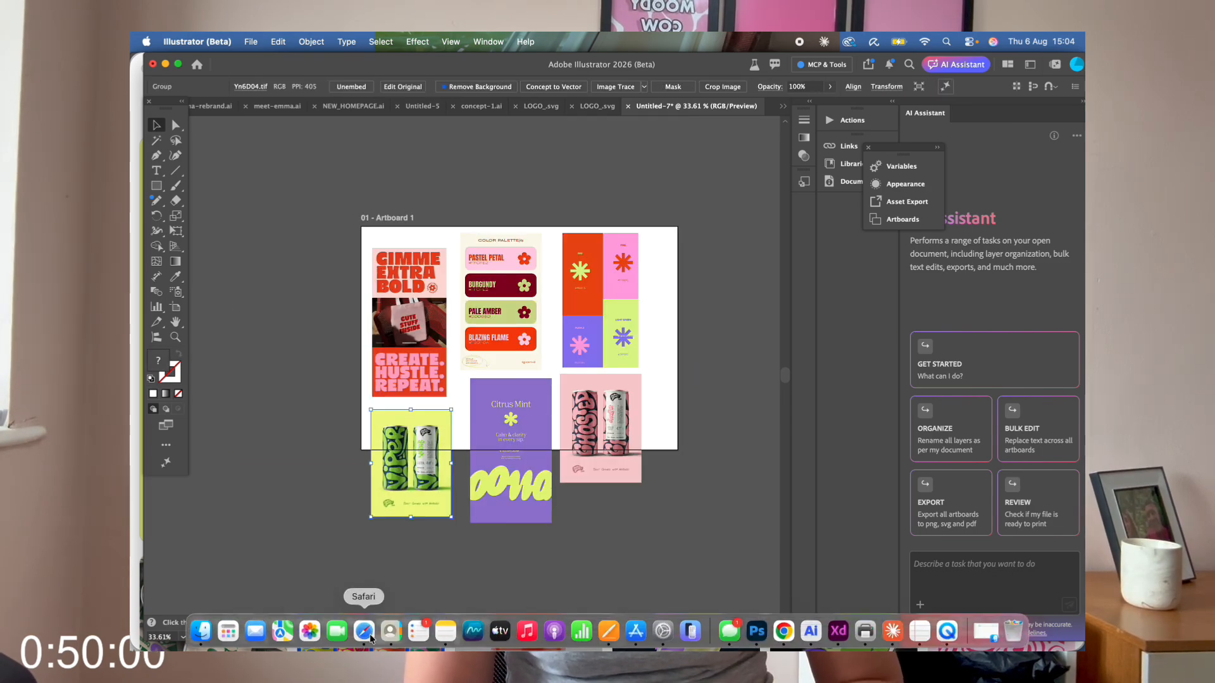
scroll(420, 282, up, 3)
click(446, 288)
click(449, 289)
- Capture a screenshot of the word GIMME at the head of the Gimme Extra Bold image
scroll(468, 237, up, 6)
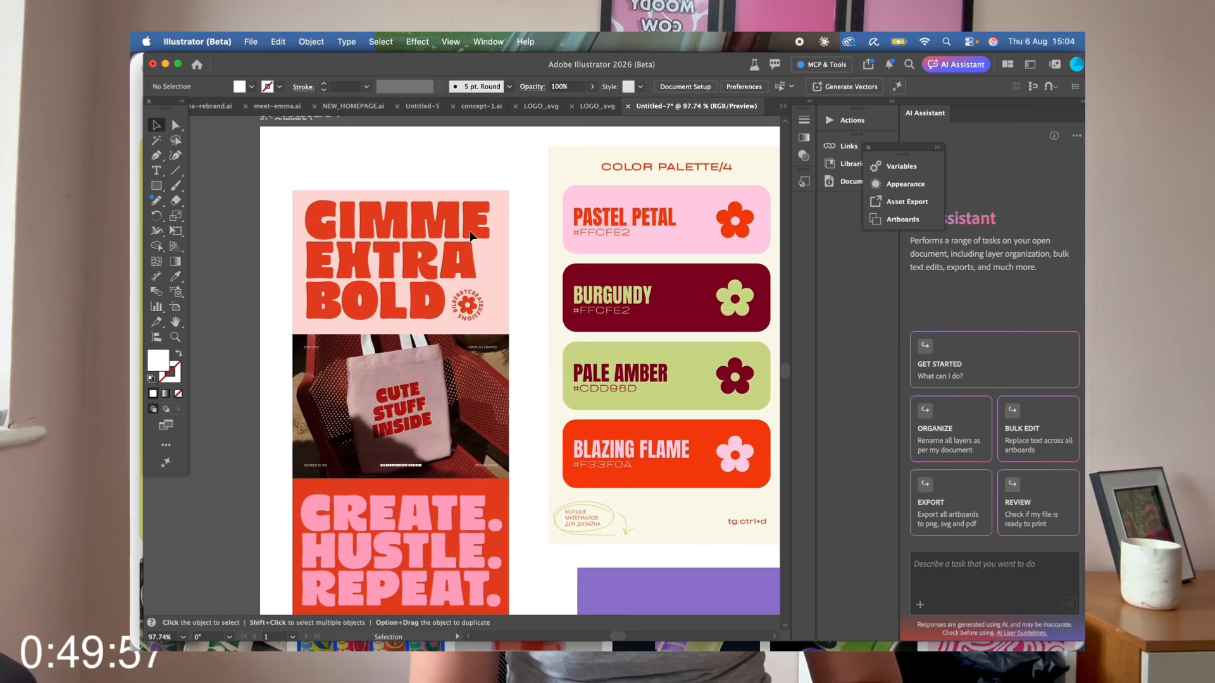
scroll(465, 239, up, 2)
scroll(467, 239, down, 4)
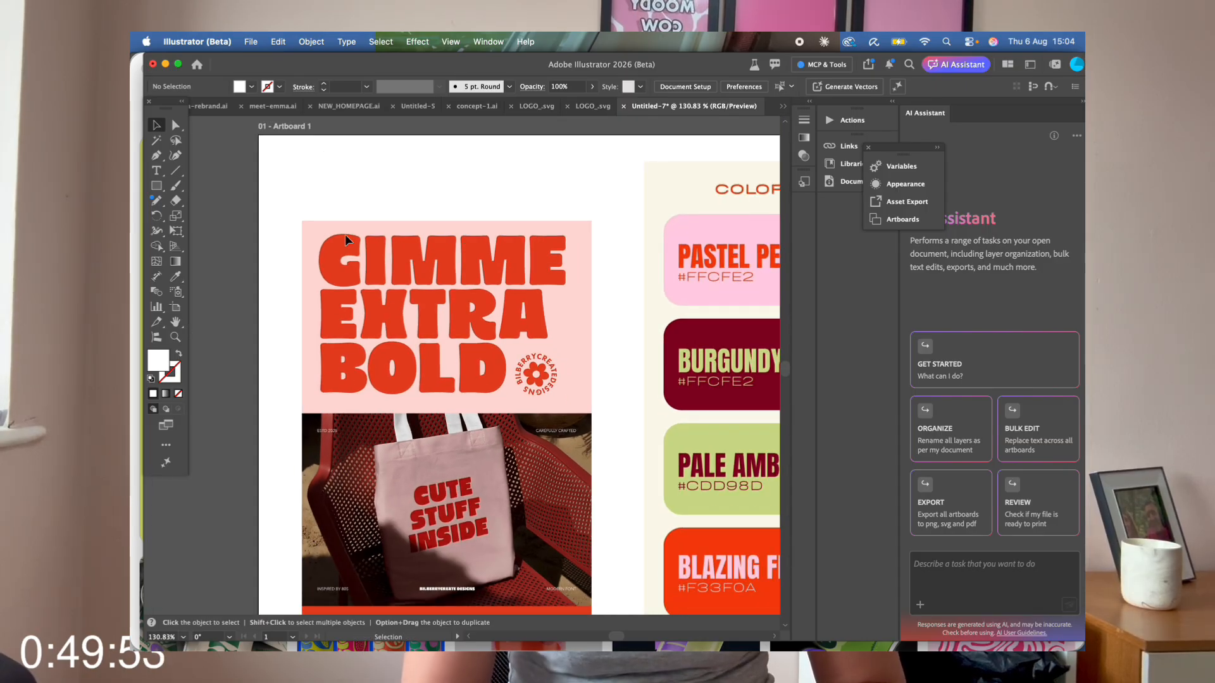
drag(307, 226, 550, 291)
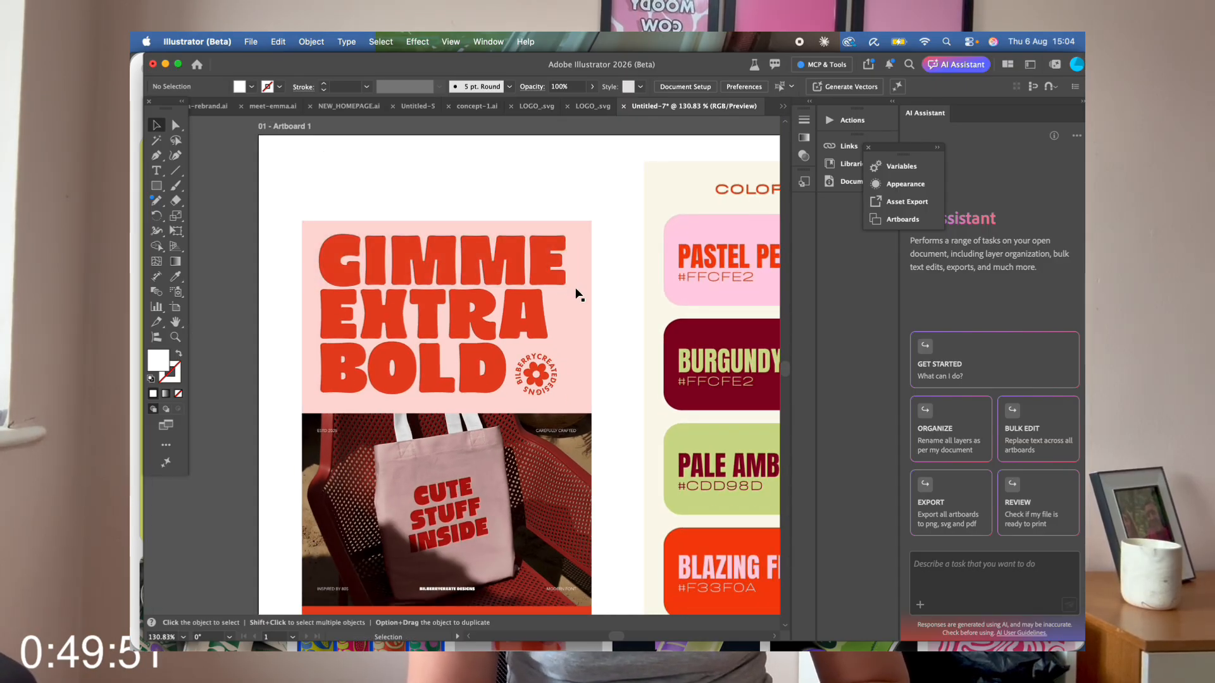
- Place the GIMME screenshot on the artboard directly above the Gimme Extra Bold image
scroll(578, 293, up, 3)
scroll(578, 293, right, 1)
click(251, 41)
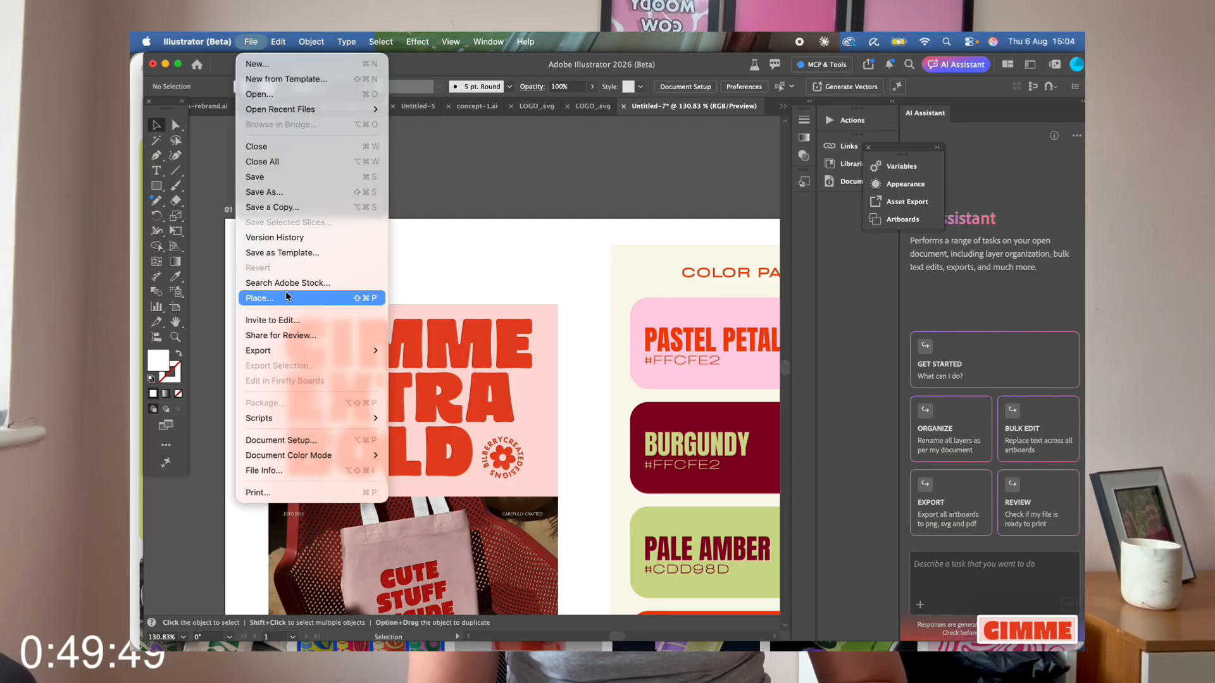
key(Escape)
key(shift+super+p)
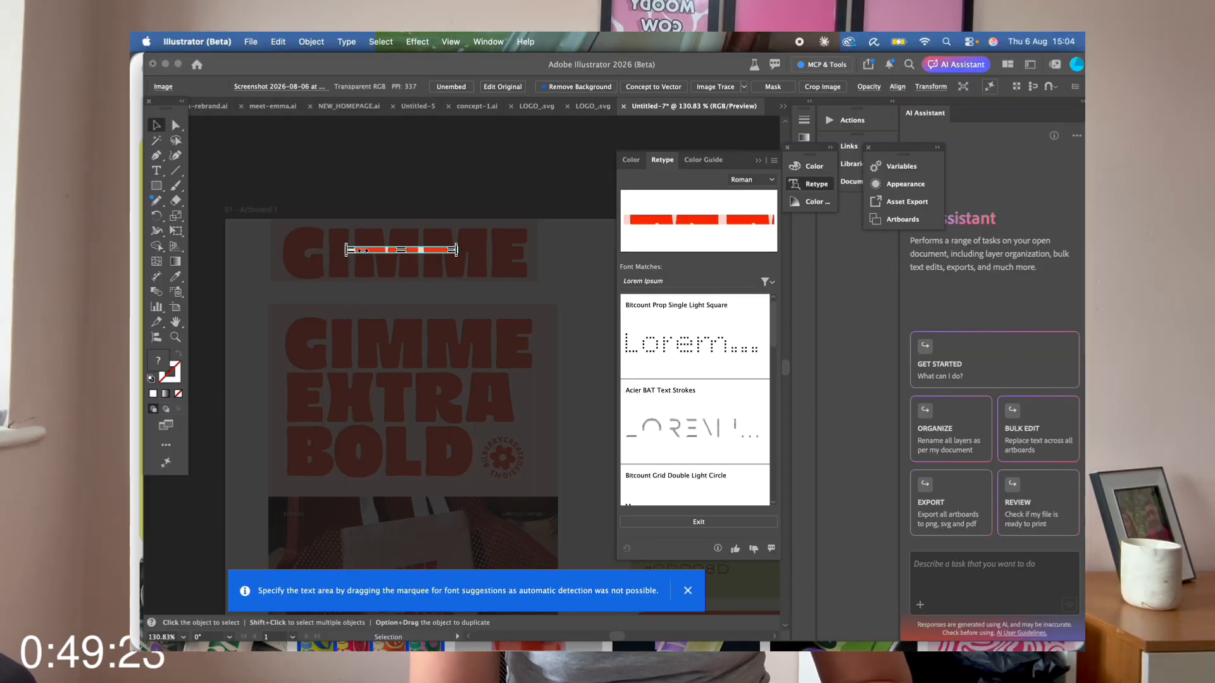
- Extend the Retype marquee to enclose the whole word GIMME in the placed screenshot for font matching
drag(346, 250, 241, 249)
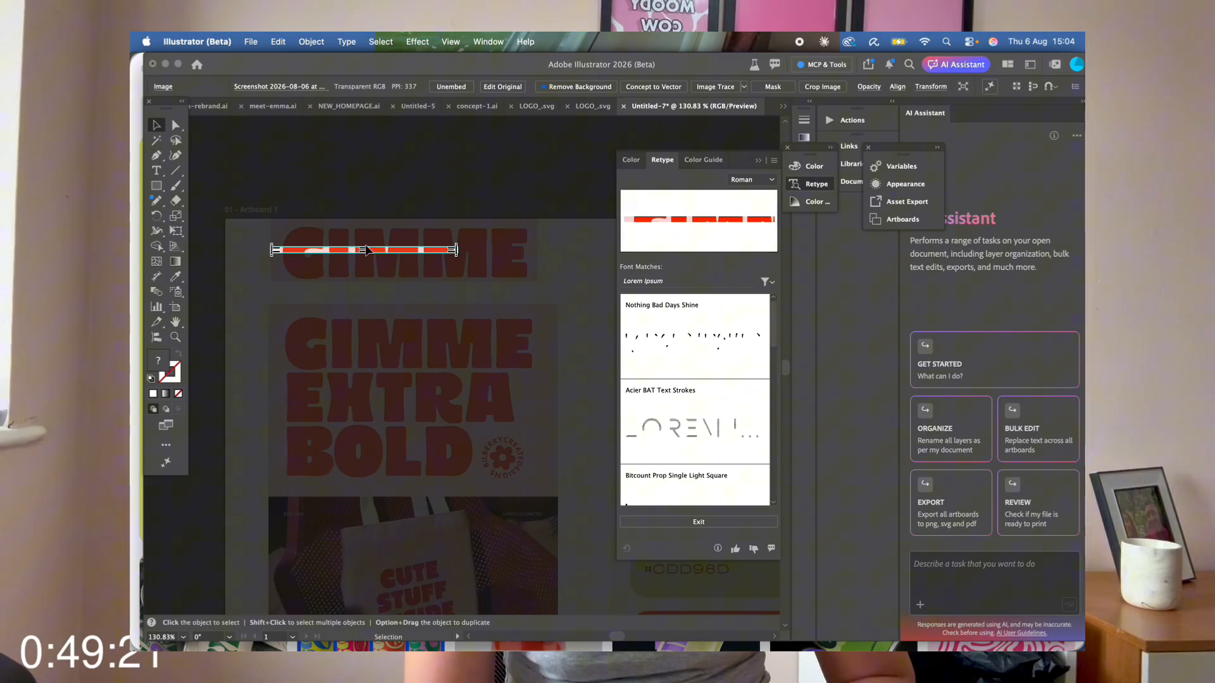
drag(363, 249, 365, 209)
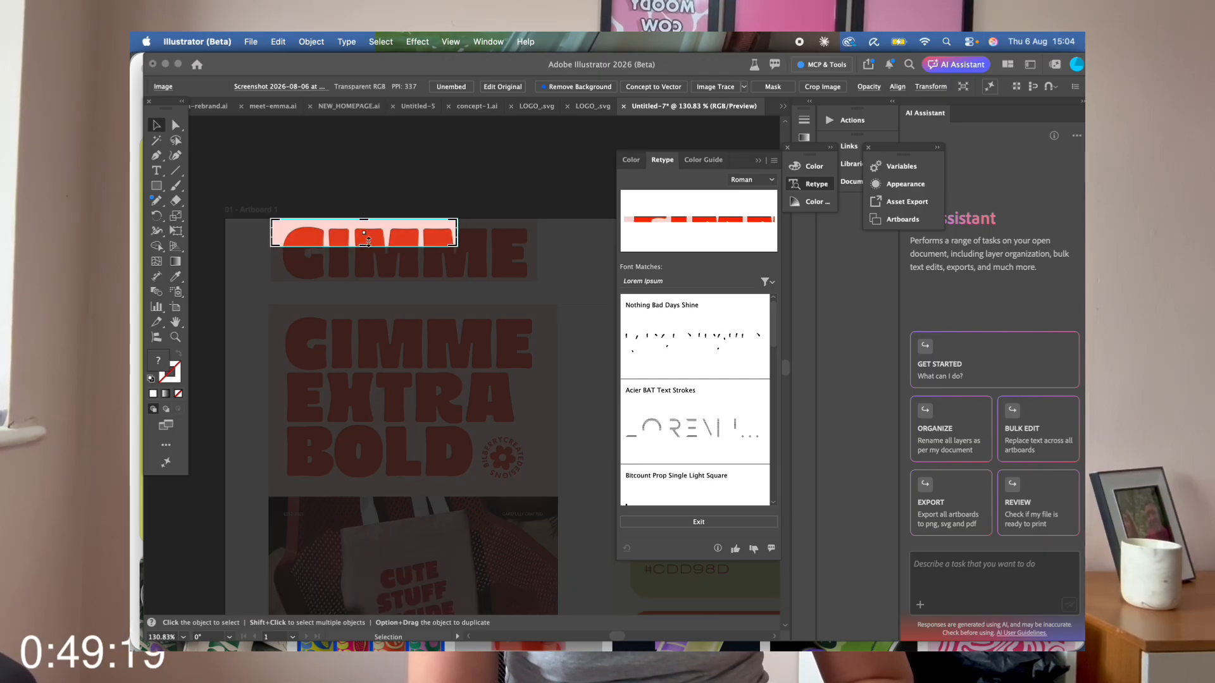
drag(366, 309, 365, 280)
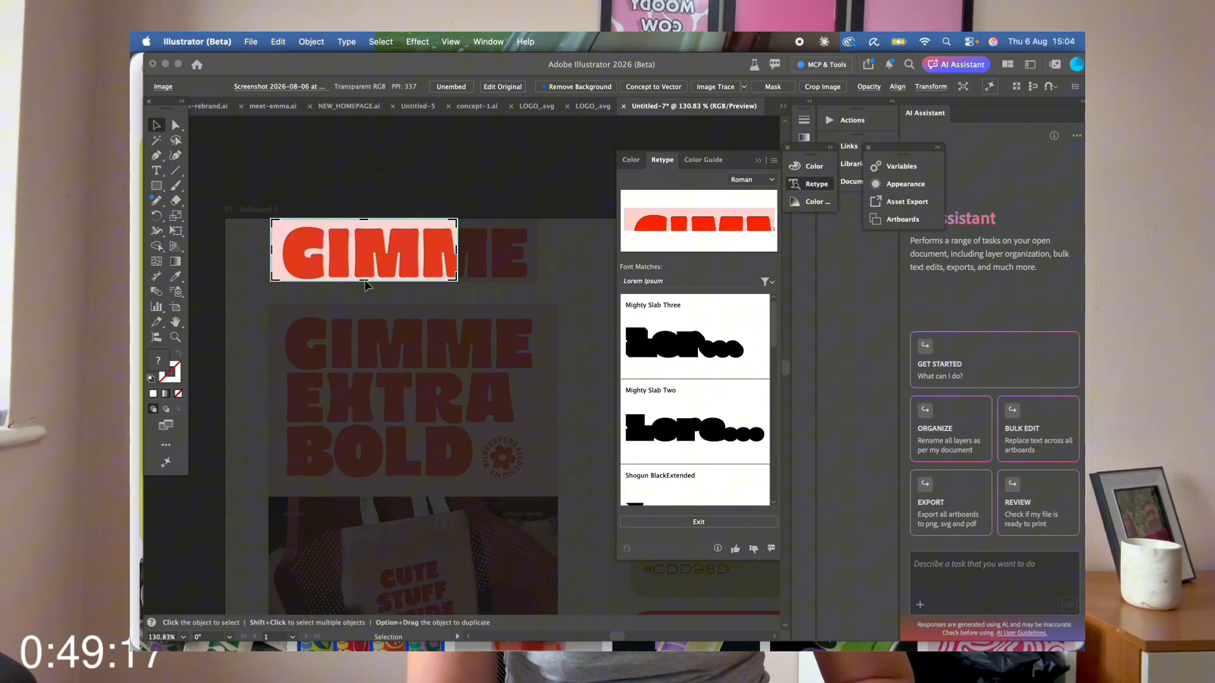
drag(456, 254, 537, 254)
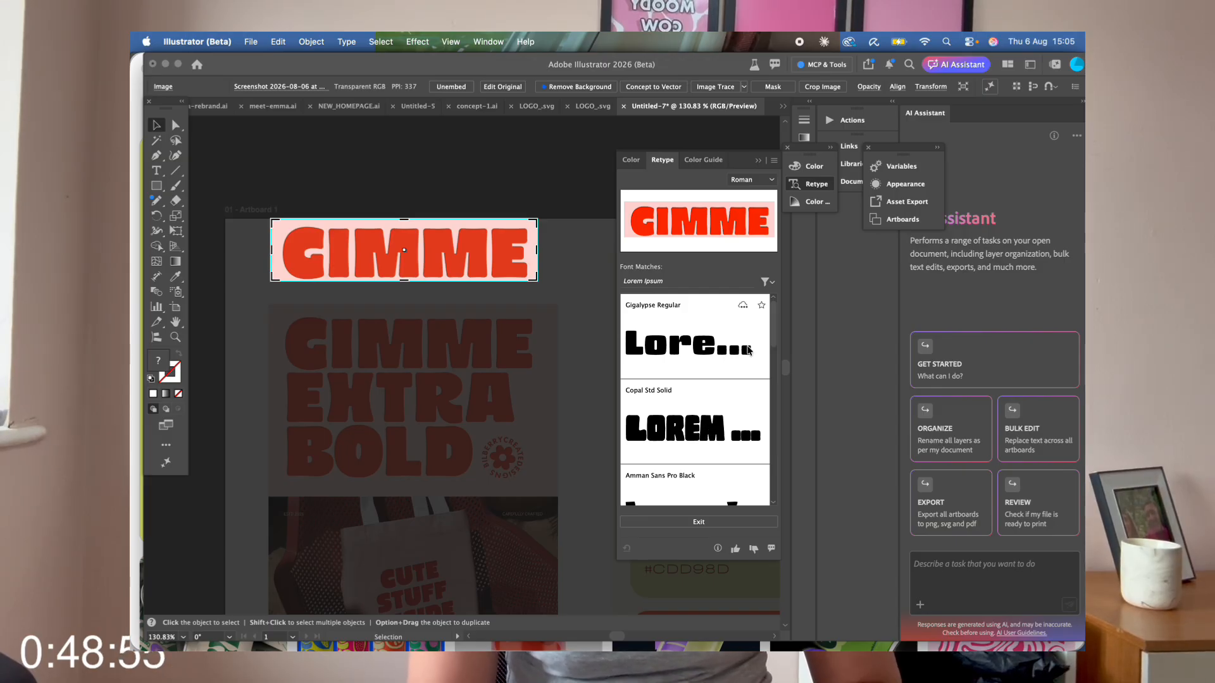
- Capture a screenshot of the Gigalypse Regular and Copal Std Solid font matches, and review the remaining matches before exiting Retype
key(super+shift+4)
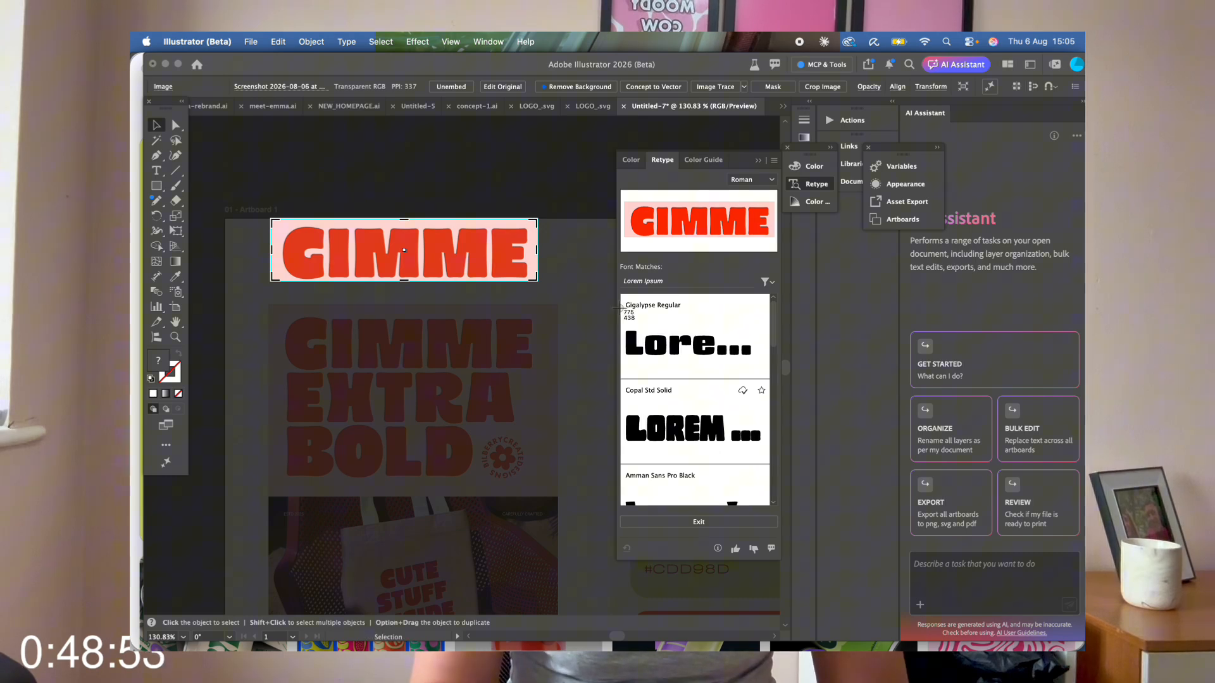
drag(616, 293, 772, 456)
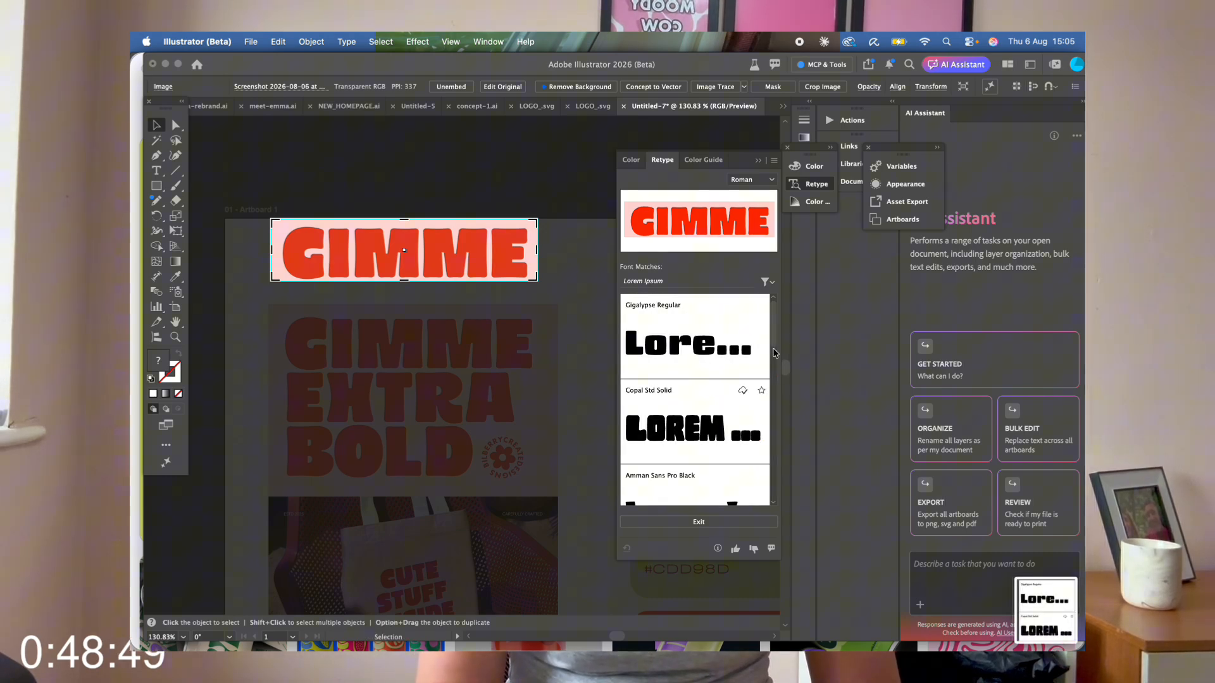
scroll(773, 350, down, 2)
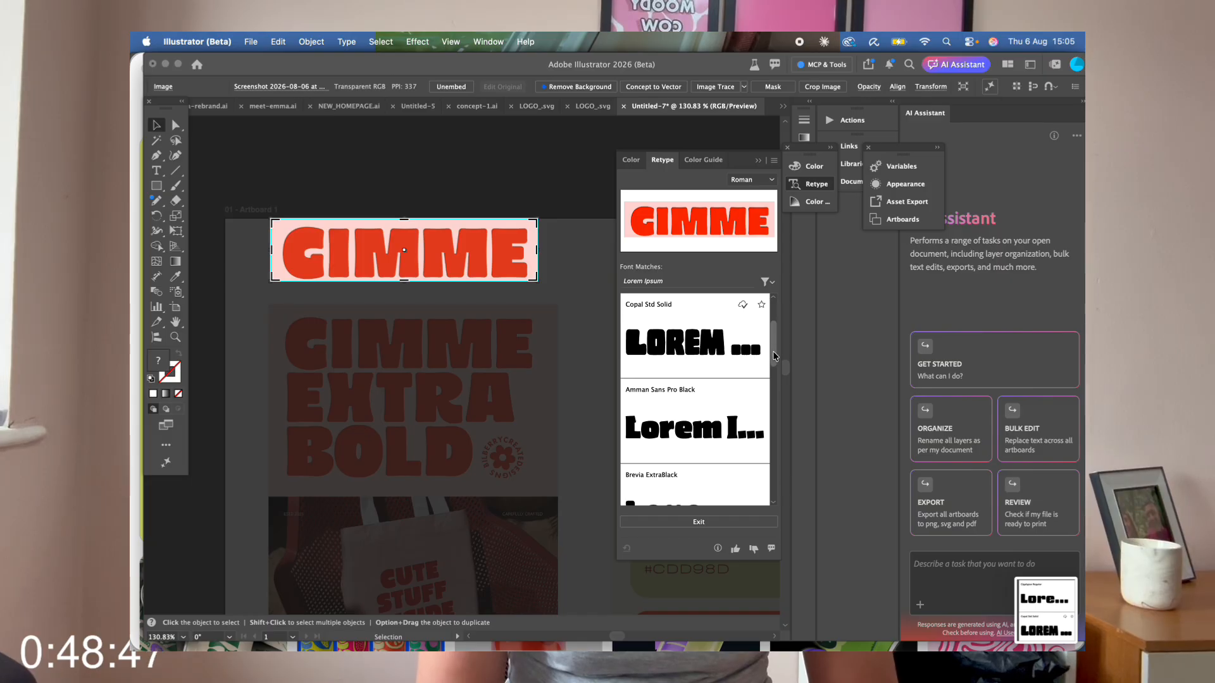
scroll(728, 392, down, 2)
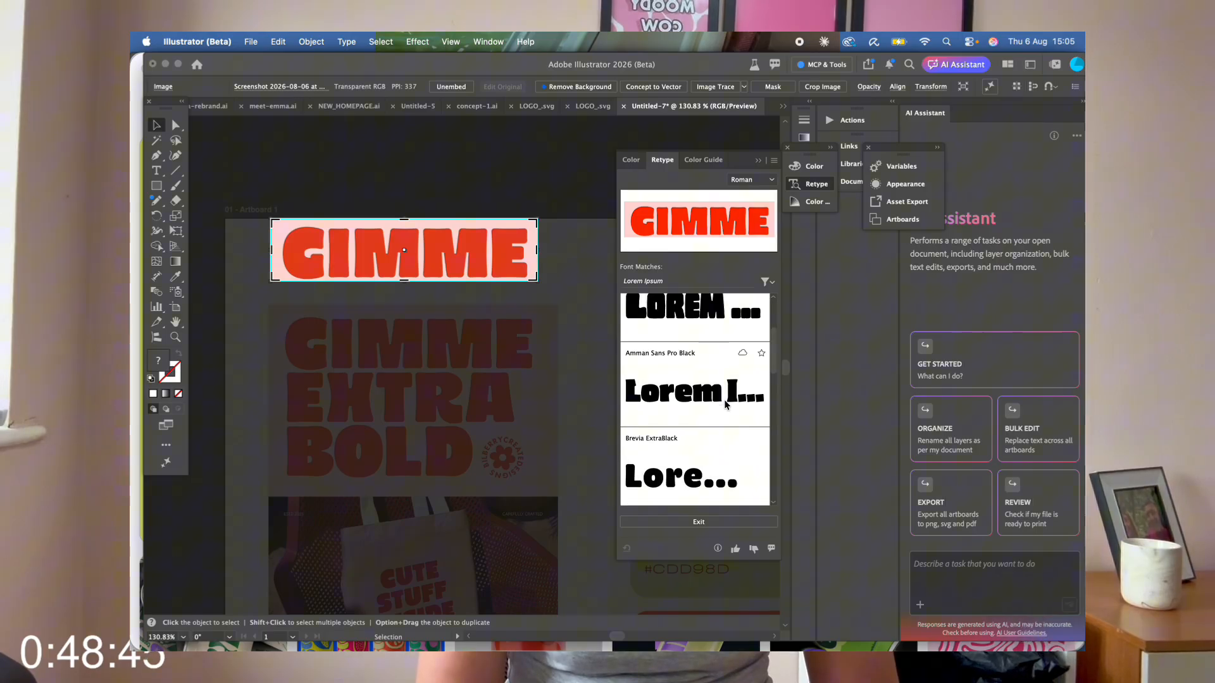
drag(778, 370, 778, 393)
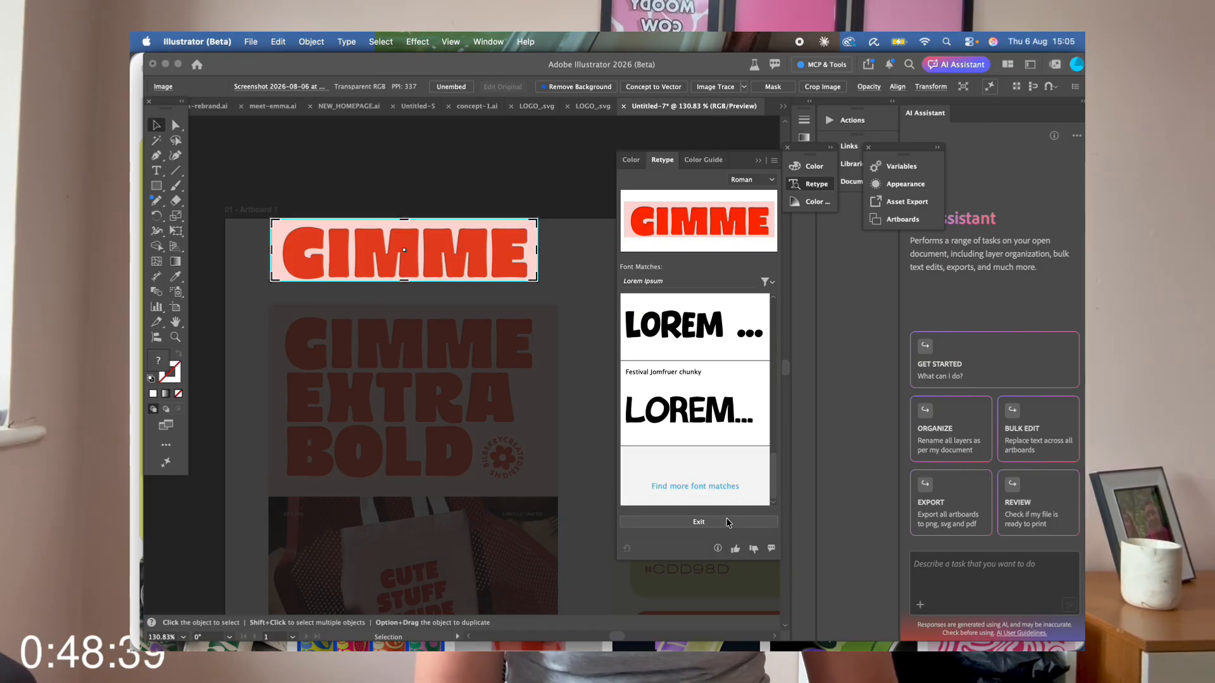
click(699, 522)
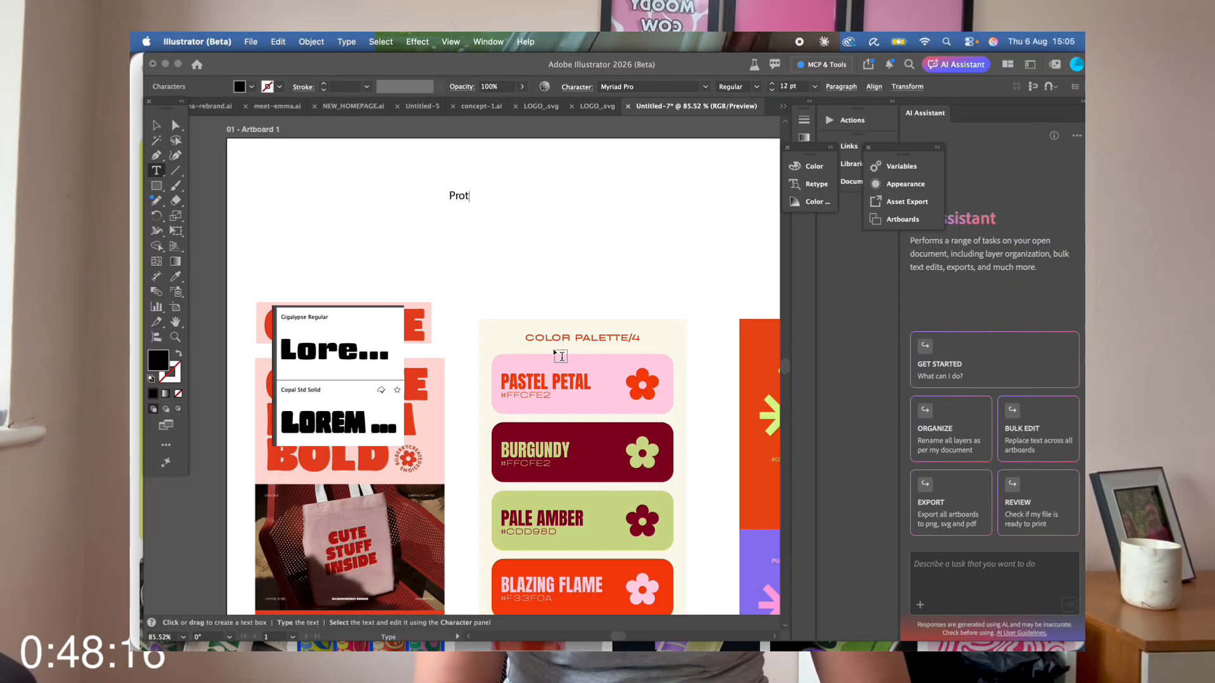
- Add the text "Protea" above the Color Palette/4 image and enlarge it to about 35 pt
text(ea)
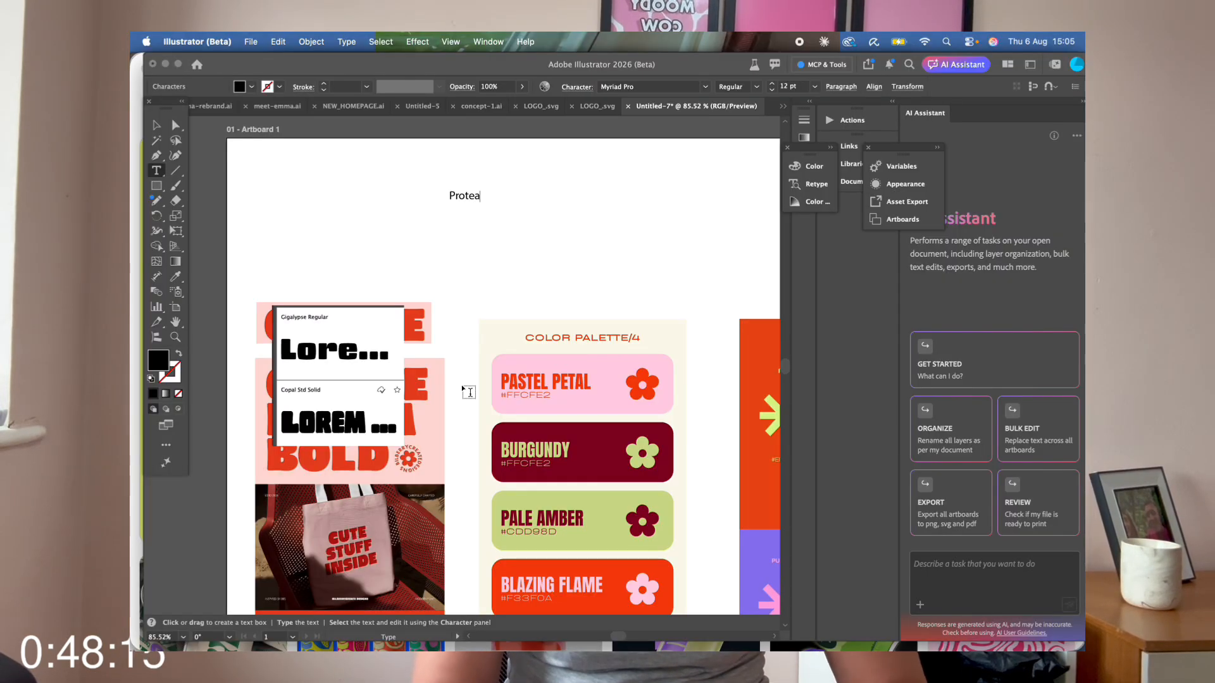
key(Escape)
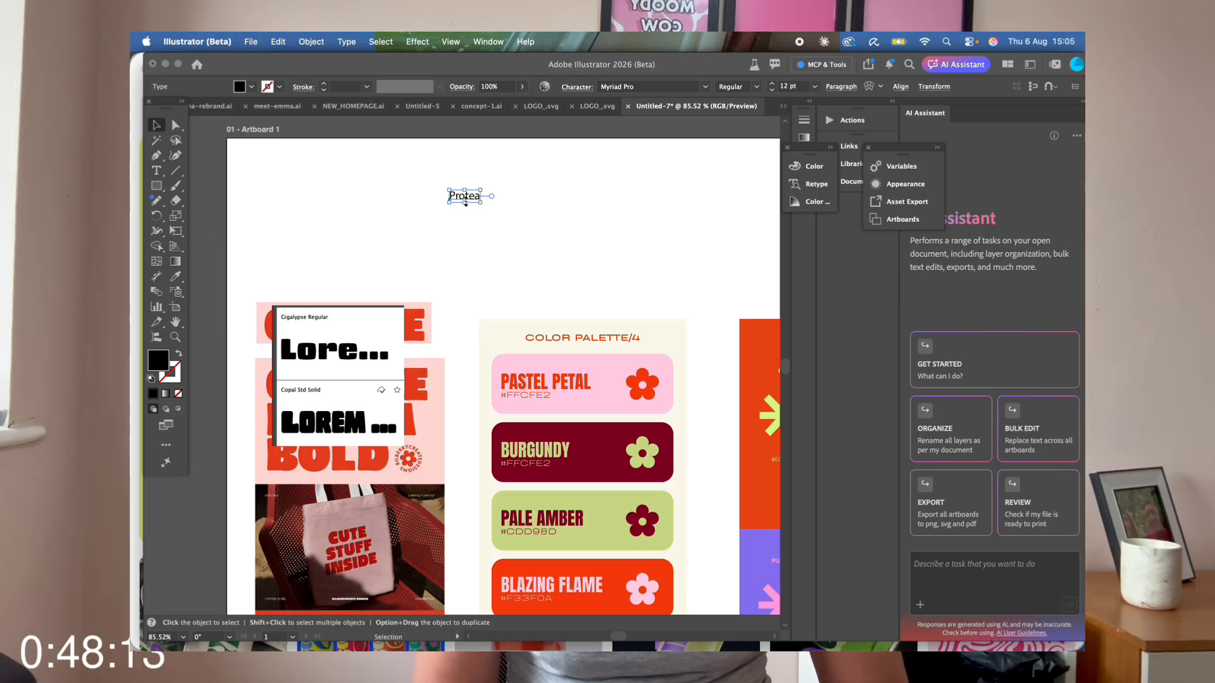
drag(466, 203, 465, 228)
click(578, 246)
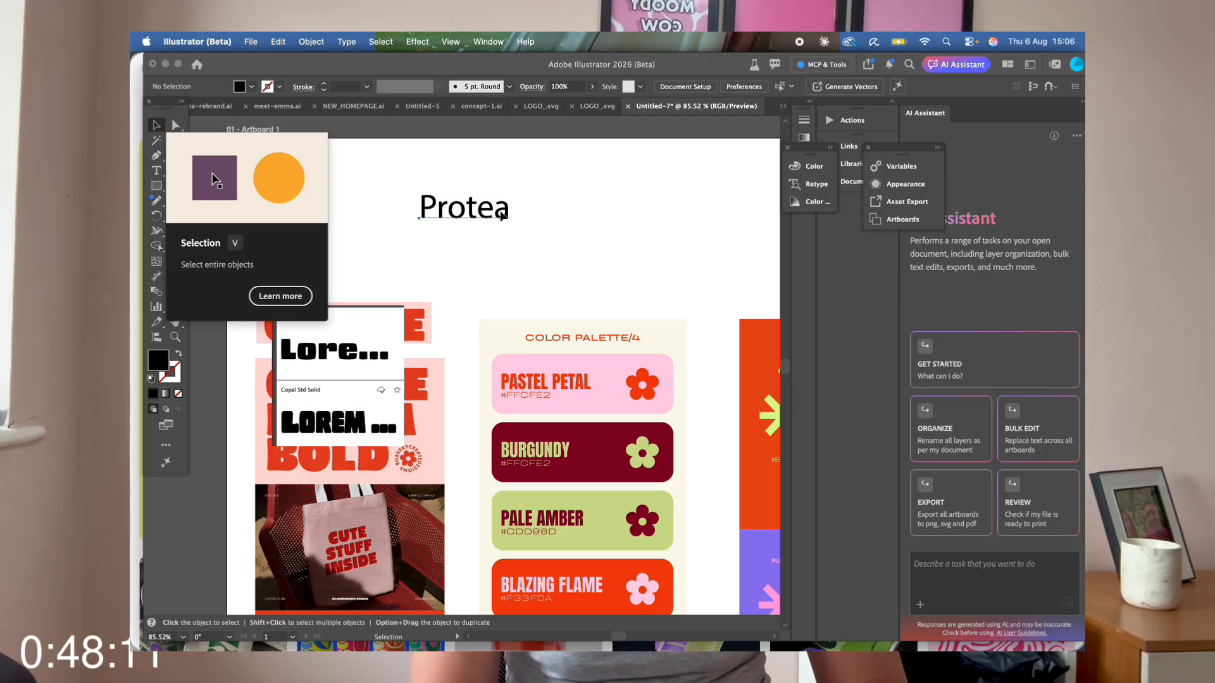
- Set the Protea text's font to Copal Std Solid and enlarge it to about 46 pt
click(503, 216)
click(666, 87)
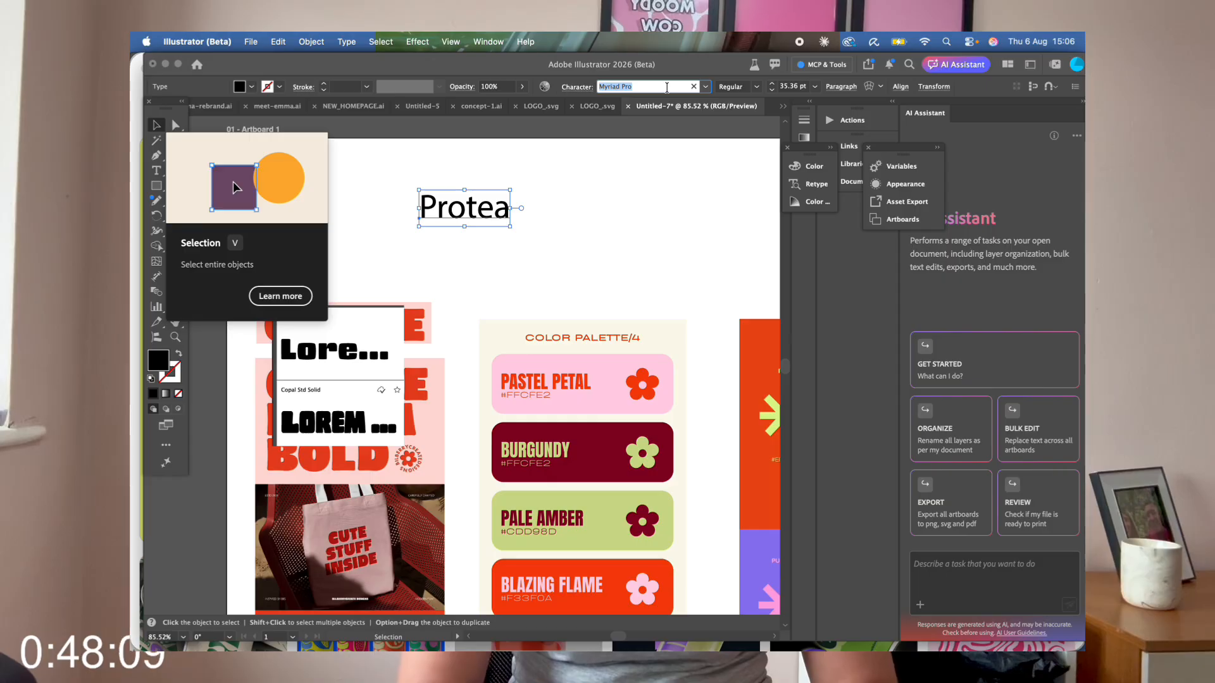
text(copal)
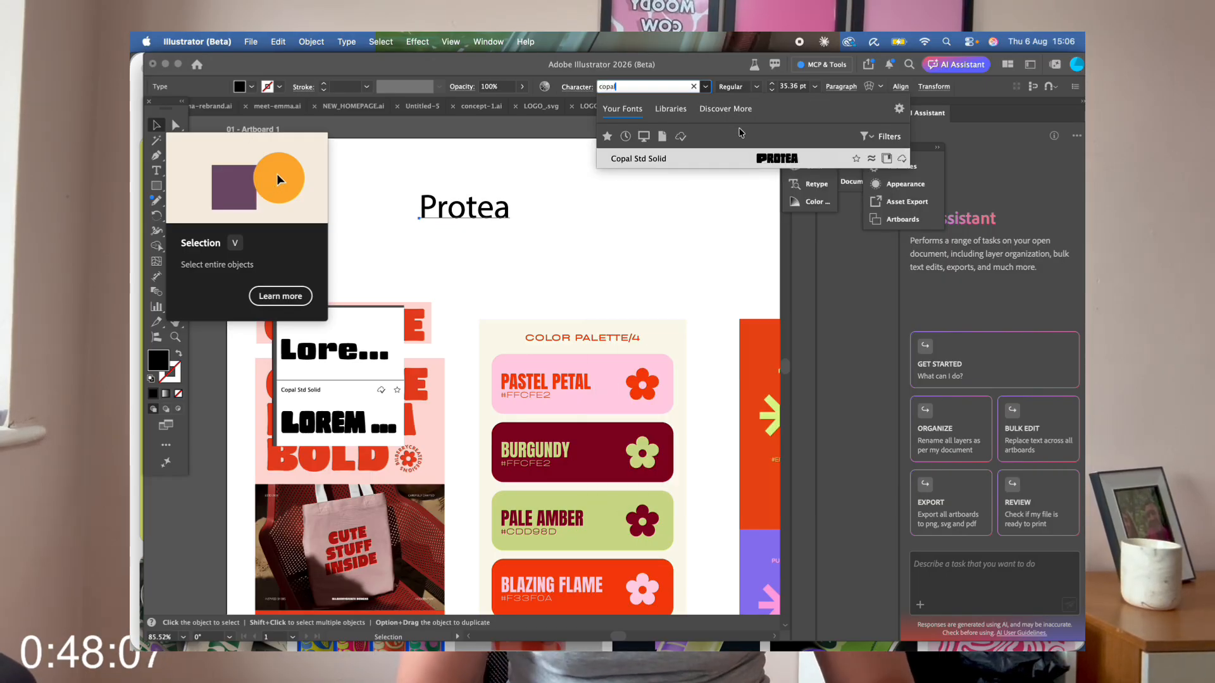
click(739, 160)
click(555, 249)
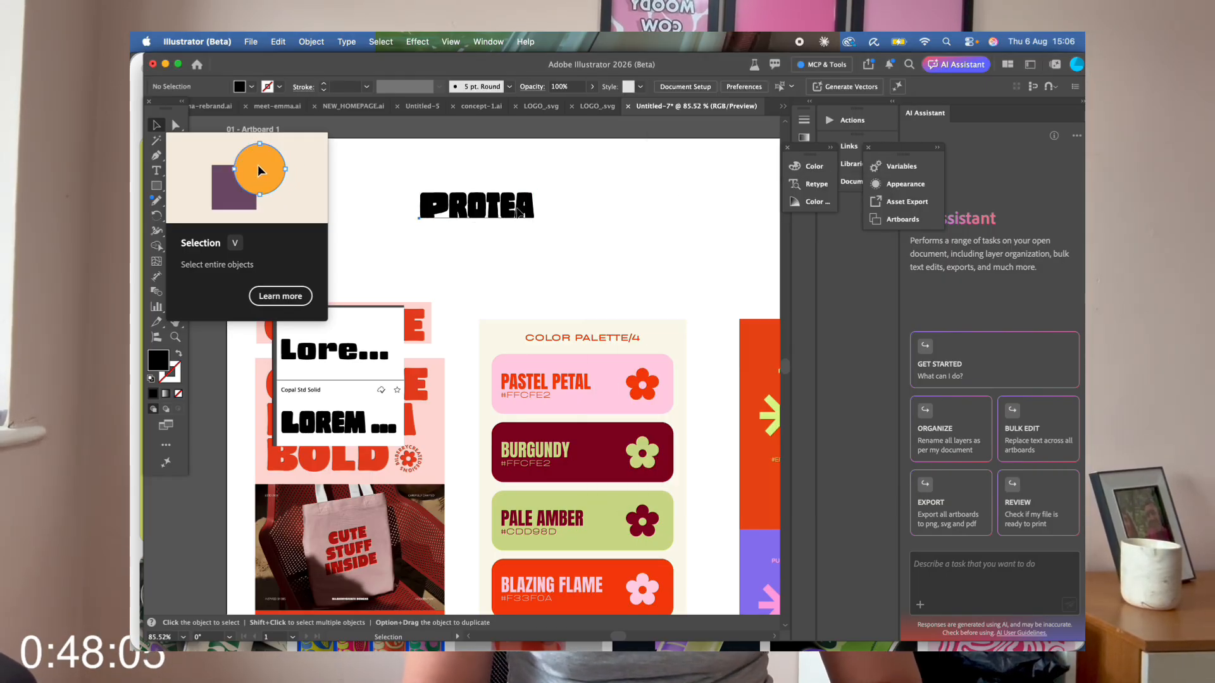
click(538, 208)
drag(539, 208, 569, 208)
click(532, 247)
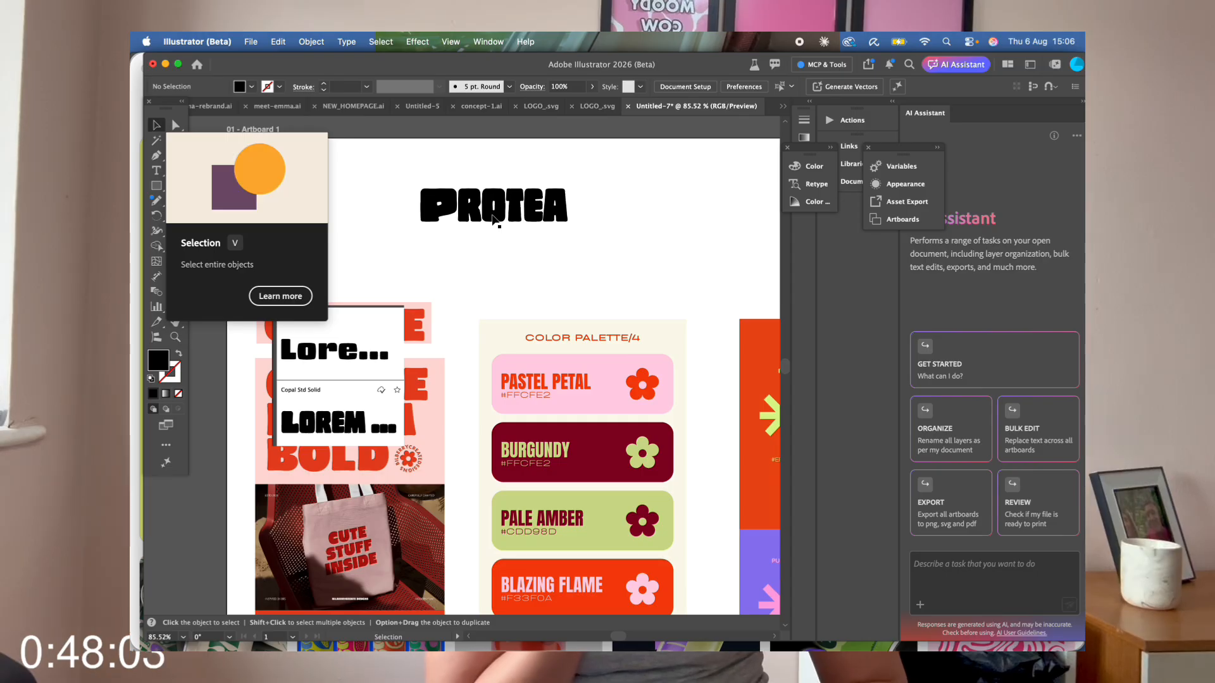
- Duplicate the Copal Std PROTEA text directly below the original
click(493, 220)
click(311, 41)
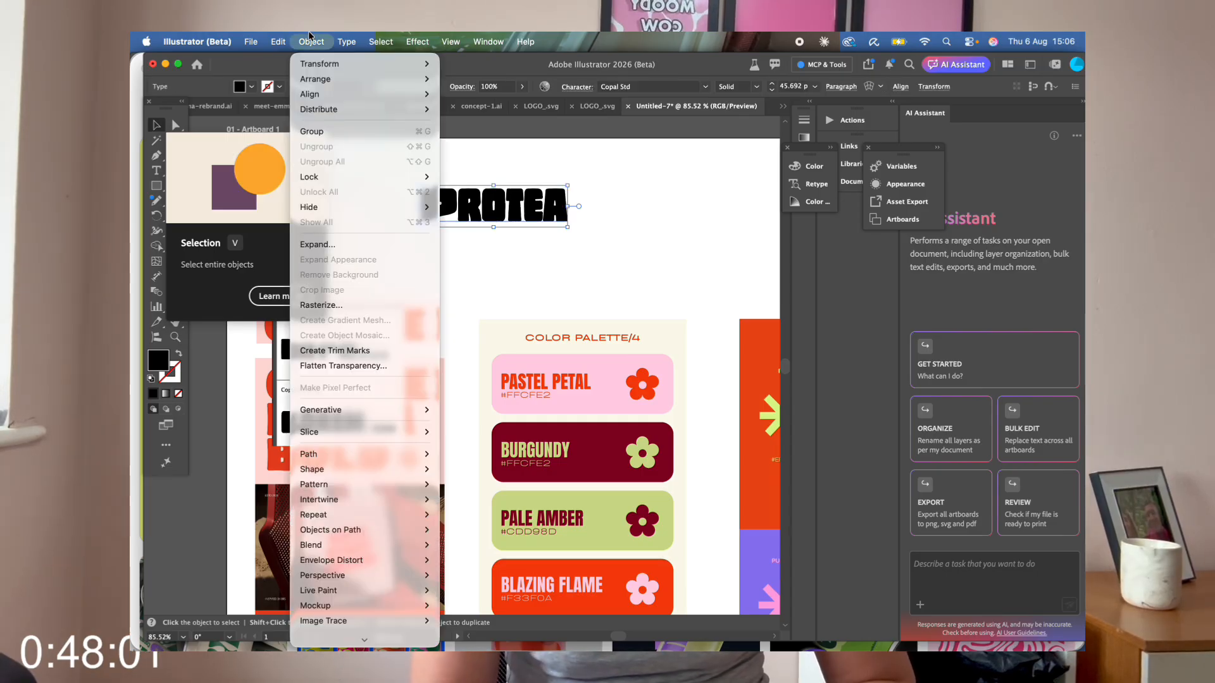
key(Escape)
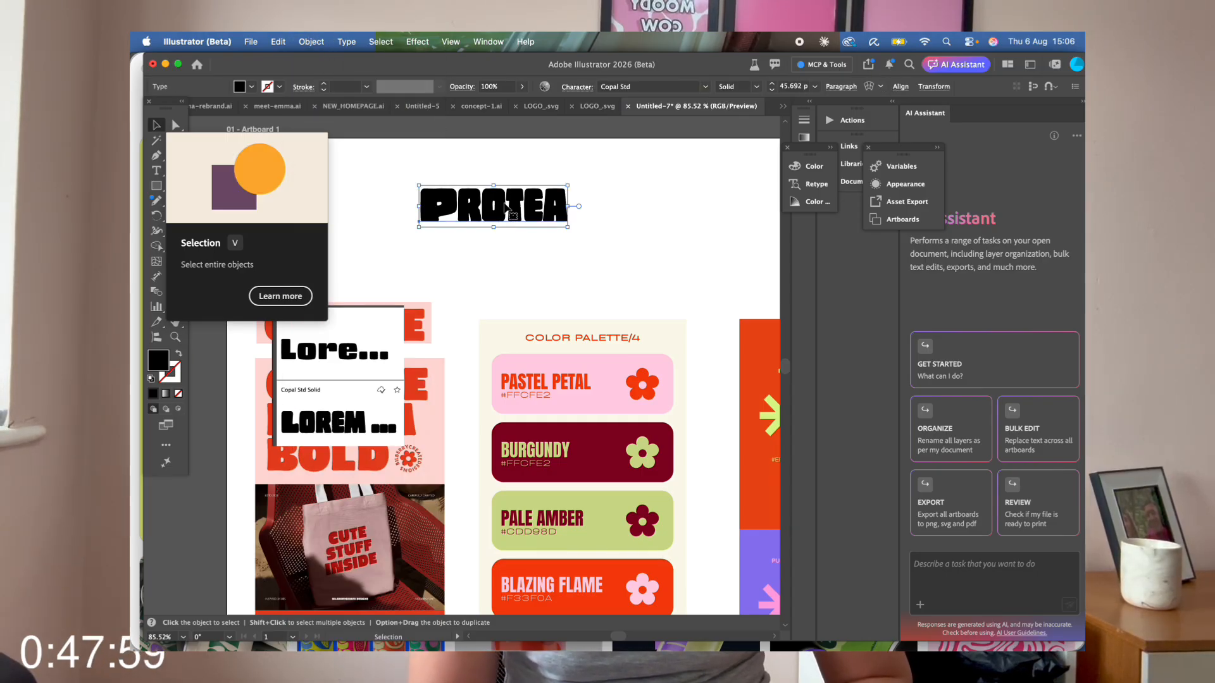
click(506, 278)
key(super+v)
- Set the font of the duplicated Protea text to Gigalypse Regular
click(657, 87)
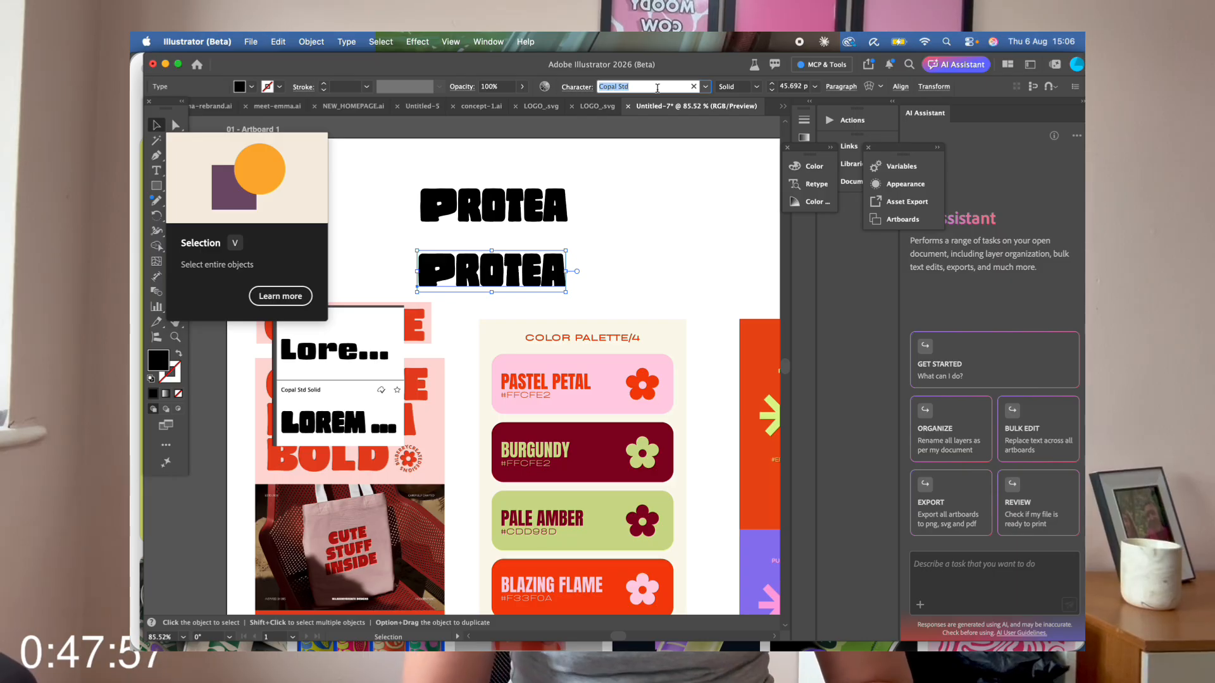
click(340, 290)
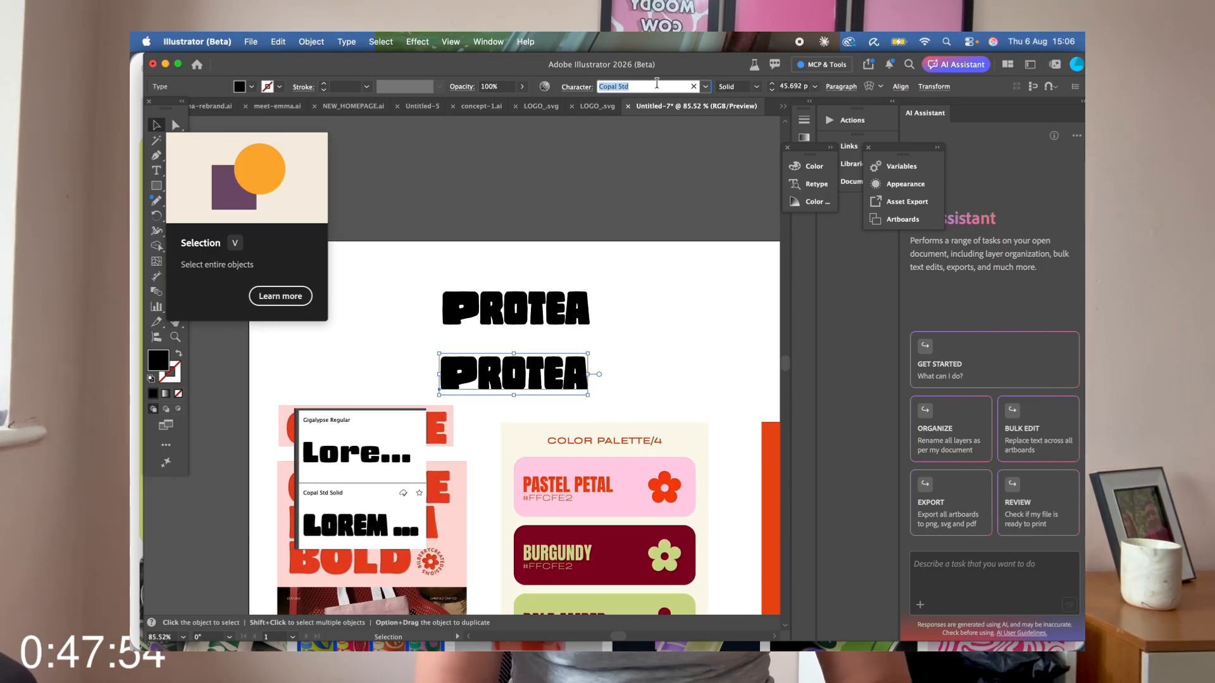
text(gialy)
key(BackSpace)
key(BackSpace)
key(BackSpace)
key(BackSpace)
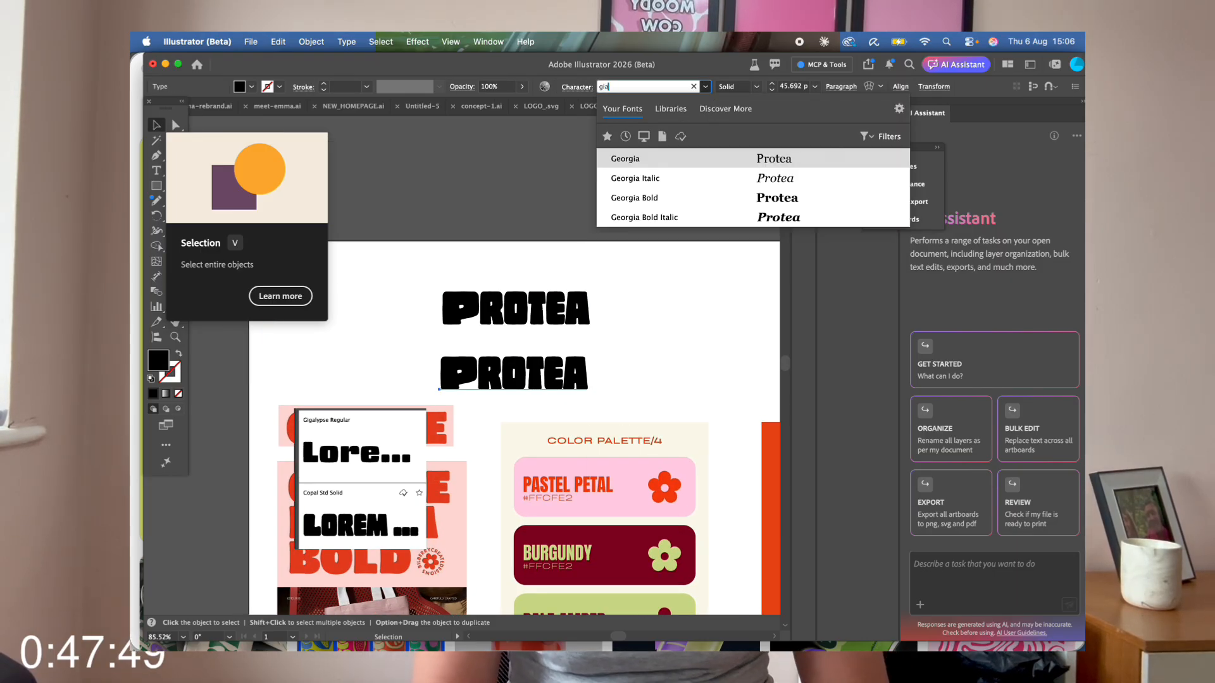
text(g)
key(BackSpace)
text(i)
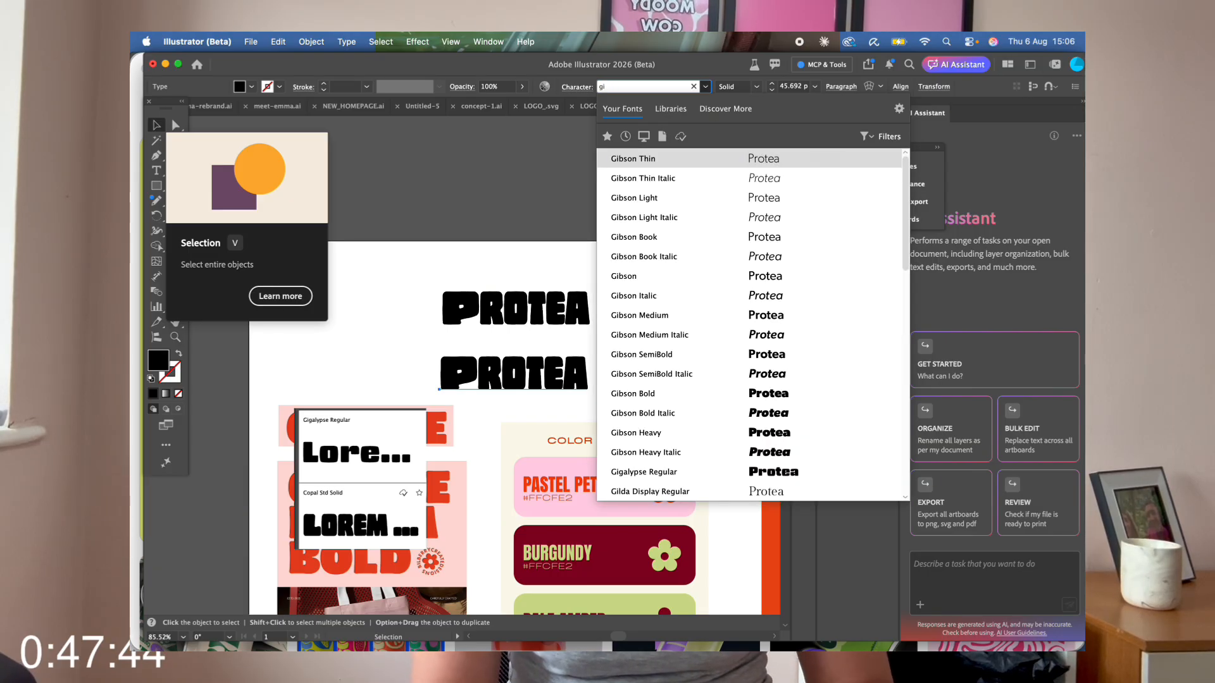
text(g)
click(713, 158)
- Duplicate the Gigalypse Protea text and place the copy beside the Copal Std PROTEA text
drag(611, 385, 737, 276)
scroll(738, 277, right, 3)
drag(549, 272, 587, 306)
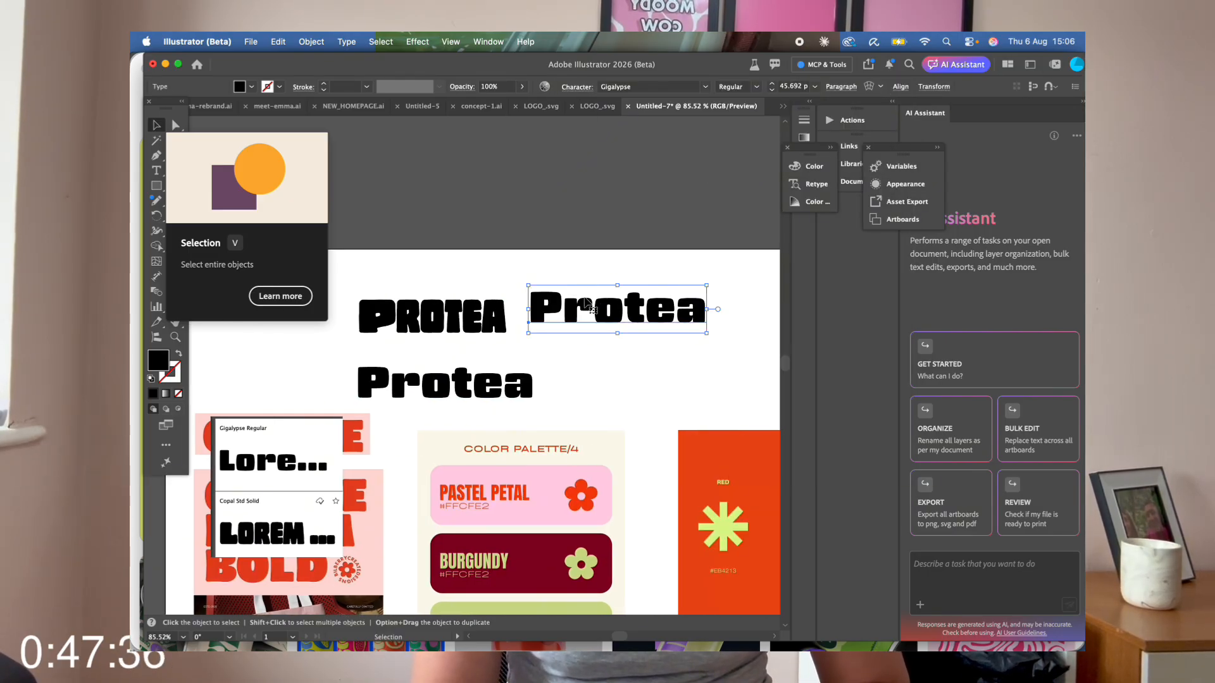
- Apply All Caps to the Gigalypse Protea copy beside the Copal Std text
click(584, 91)
click(583, 92)
click(584, 92)
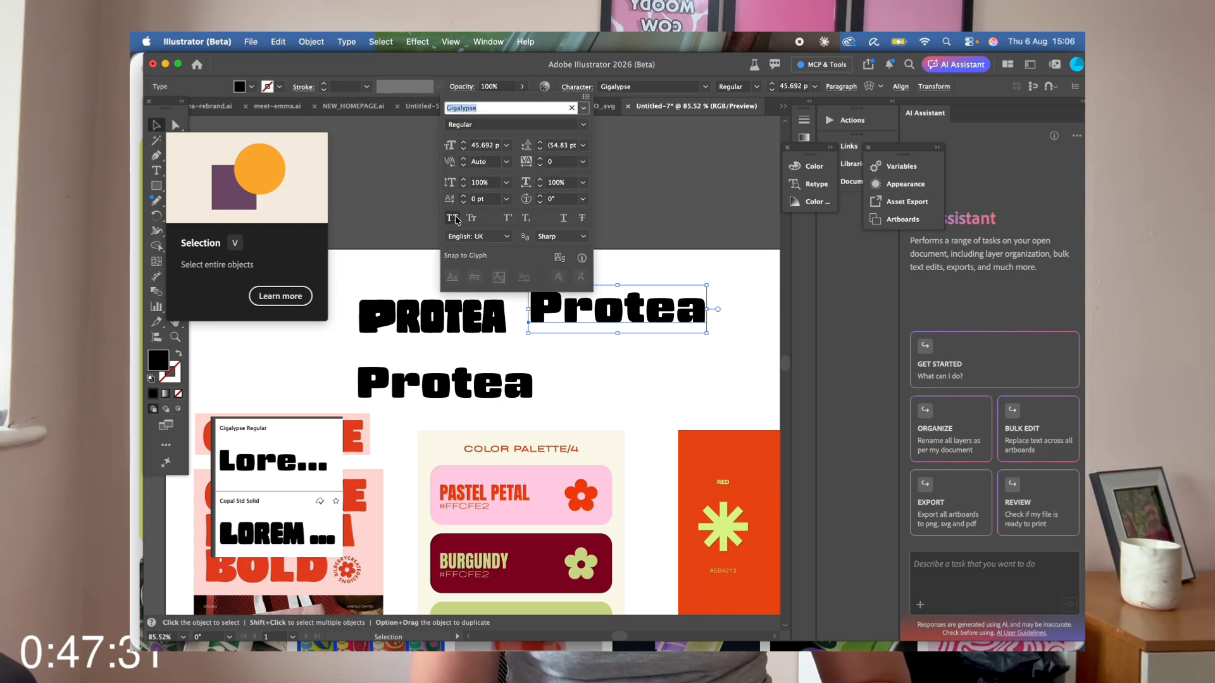
click(453, 219)
click(656, 368)
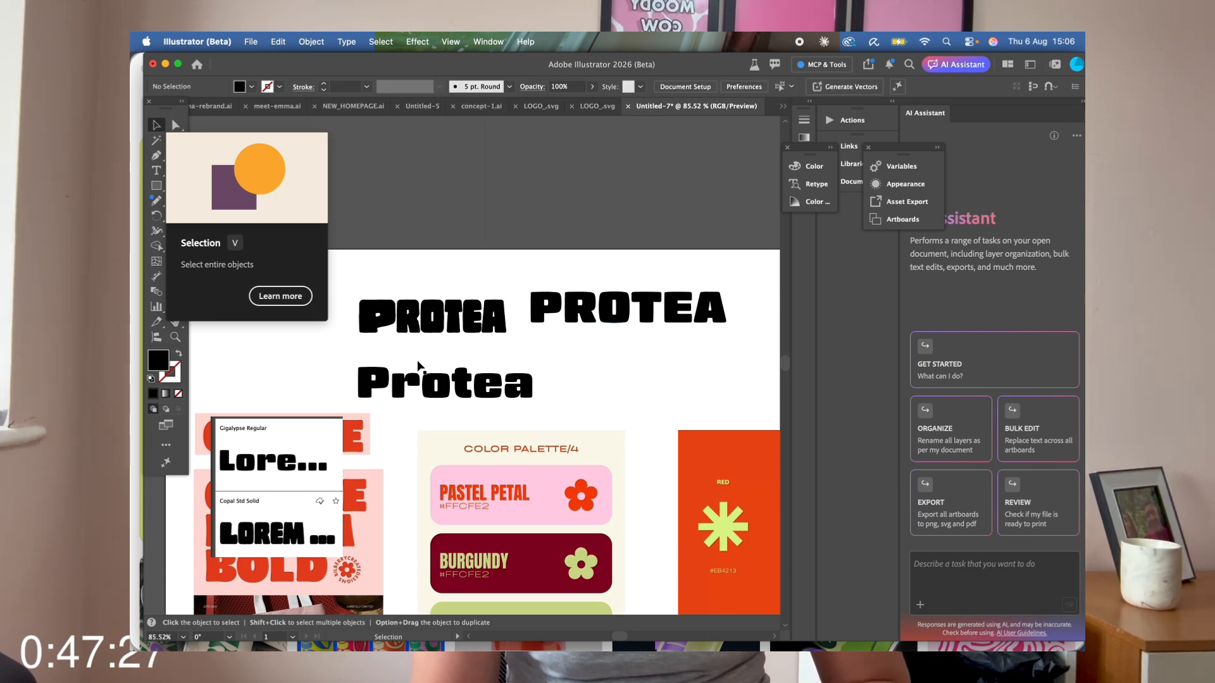
- Expand the Copal Std PROTEA text and the all-caps Gigalypse PROTEA text into shapes
scroll(418, 366, left, 3)
click(504, 329)
click(319, 42)
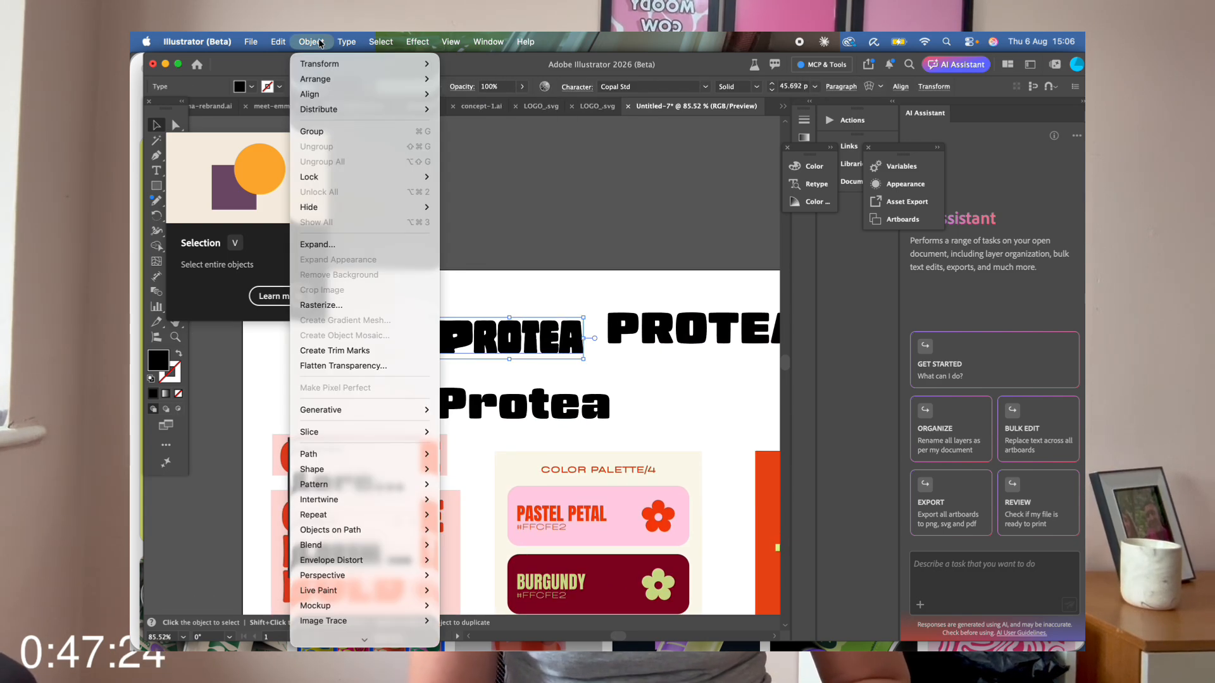
click(380, 248)
key(Return)
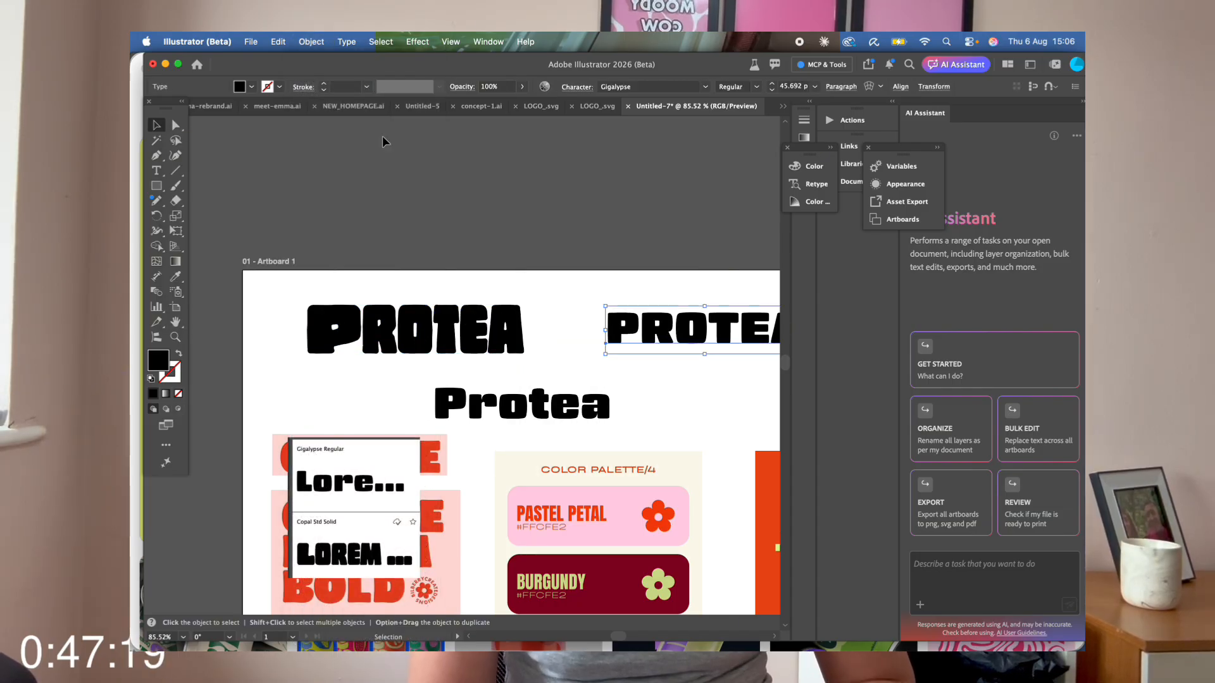
click(312, 41)
click(381, 245)
click(645, 435)
- Move the all-caps Gigalypse PROTEA beneath the Copal Std version and select all three Protea wordmarks
drag(722, 324, 405, 407)
scroll(373, 409, down, 5)
drag(456, 319, 305, 233)
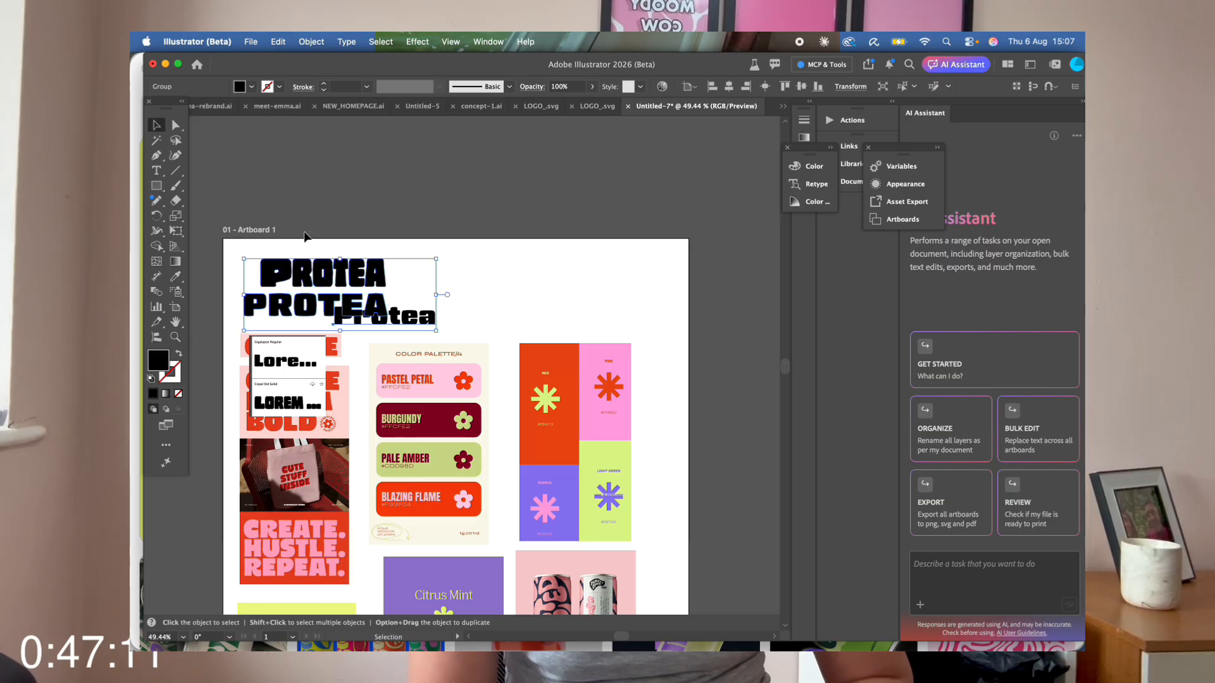
- Add a second artboard beside the mood board and paste the three Protea wordmarks onto it
scroll(400, 285, right, 8)
scroll(399, 284, down, 5)
click(177, 308)
click(445, 291)
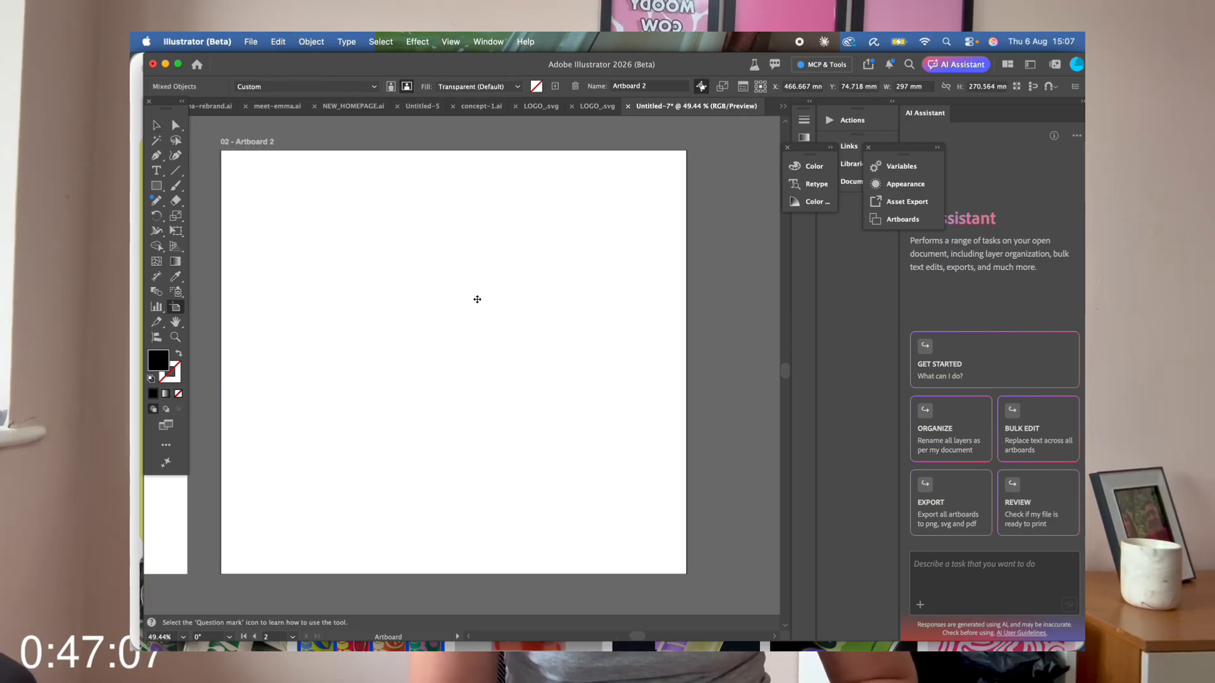
key(v)
key(cmd+v)
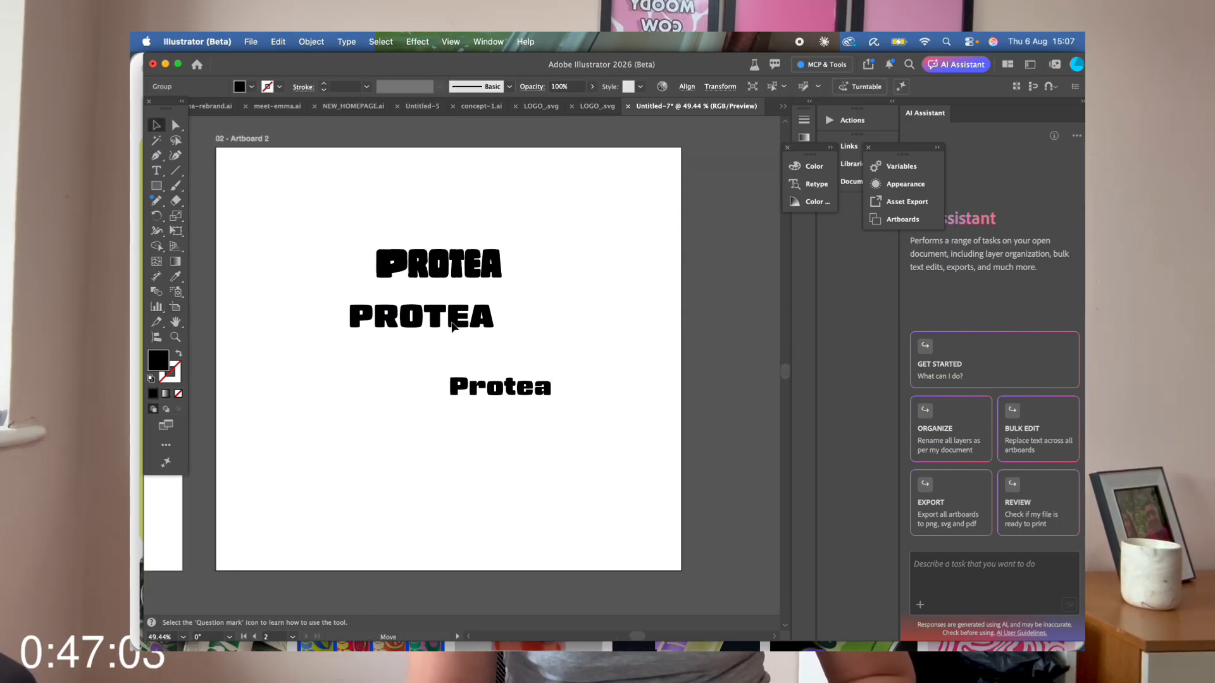
- Move the all-caps Gigalypse PROTEA to the lower part of the new artboard and delete the mixed-case Protea
drag(452, 322, 415, 492)
drag(525, 386, 507, 410)
key(Delete)
- Copy the P from inside the Copal Std PROTEA group and paste it as a separate shape below the wordmark
double_click(398, 268)
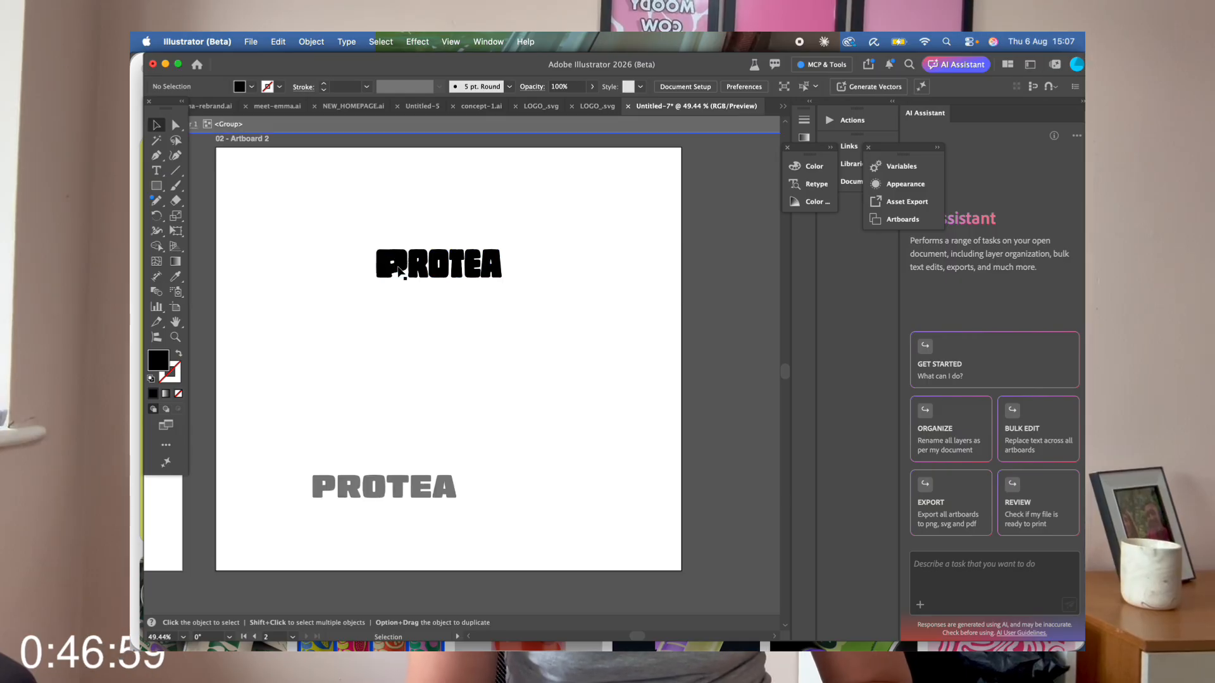
click(400, 270)
key(super+c)
double_click(415, 348)
key(super+v)
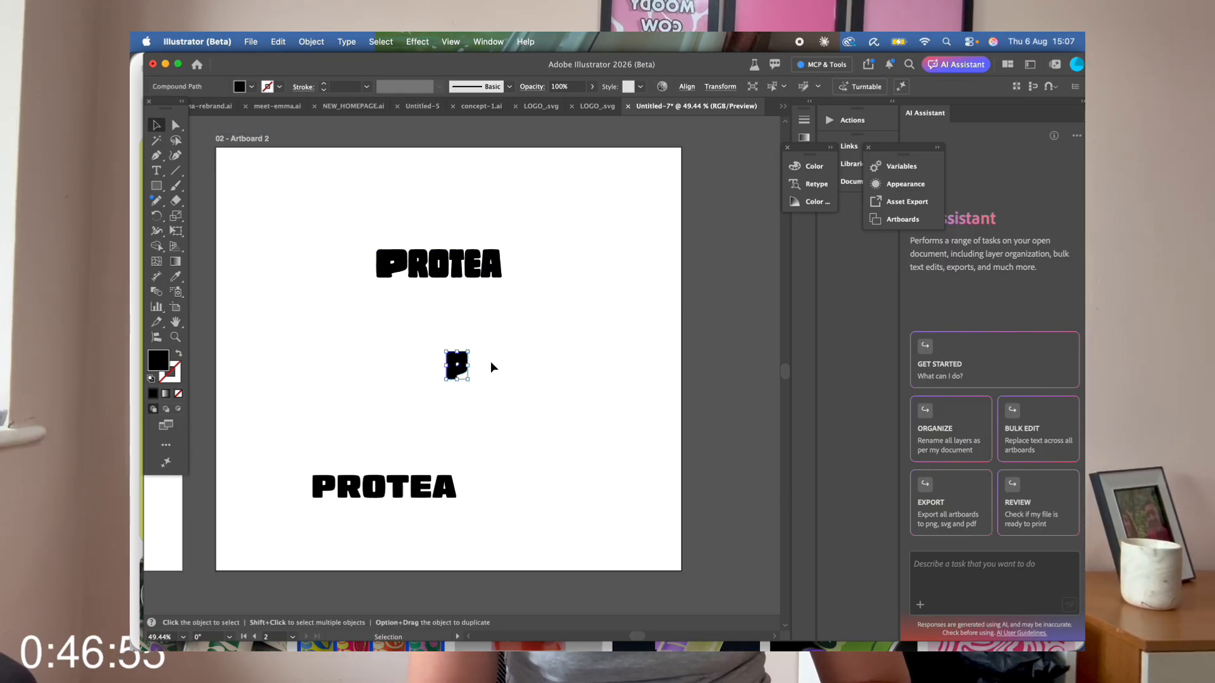
- Delete the oversized P from the Copal Std wordmark and place the separate P directly in front of ROTEA
click(382, 272)
key(Delete)
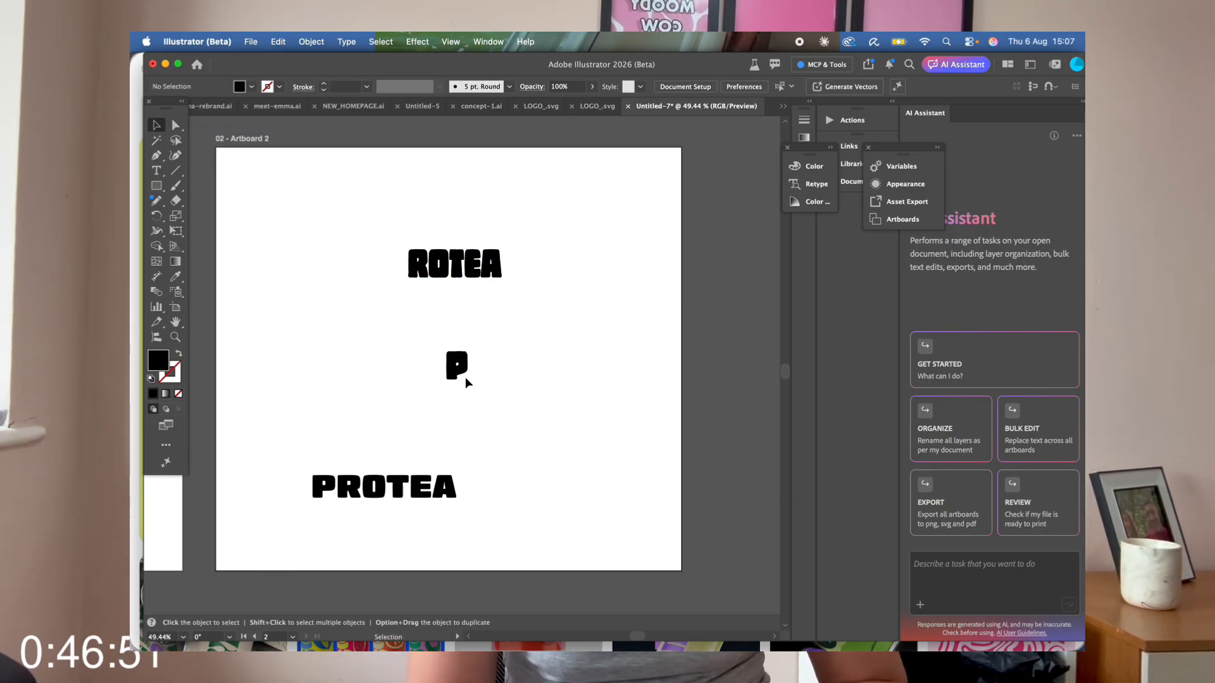
drag(464, 378, 403, 272)
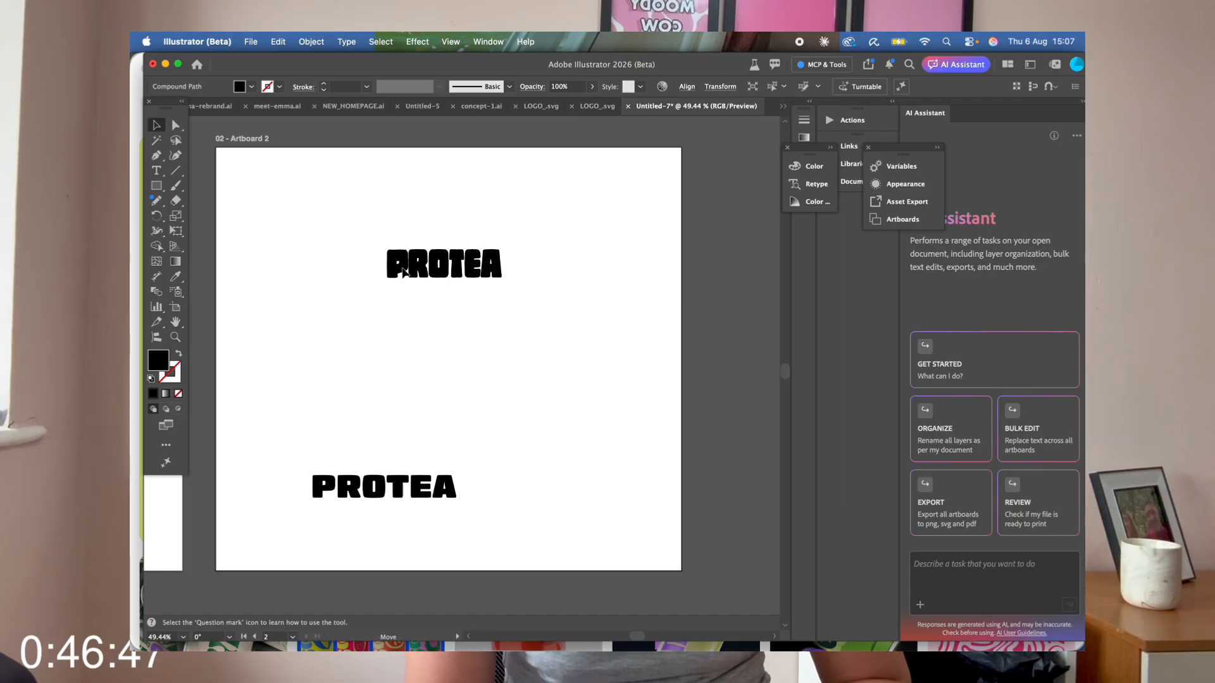
- Delete the all-caps Gigalypse PROTEA from the second artboard
click(439, 326)
drag(511, 552, 310, 443)
key(Delete)
- Apply a horizontal Squeeze warp with a bend below 50% to the letter T of the PROTEA wordmark
scroll(433, 207, up, 5)
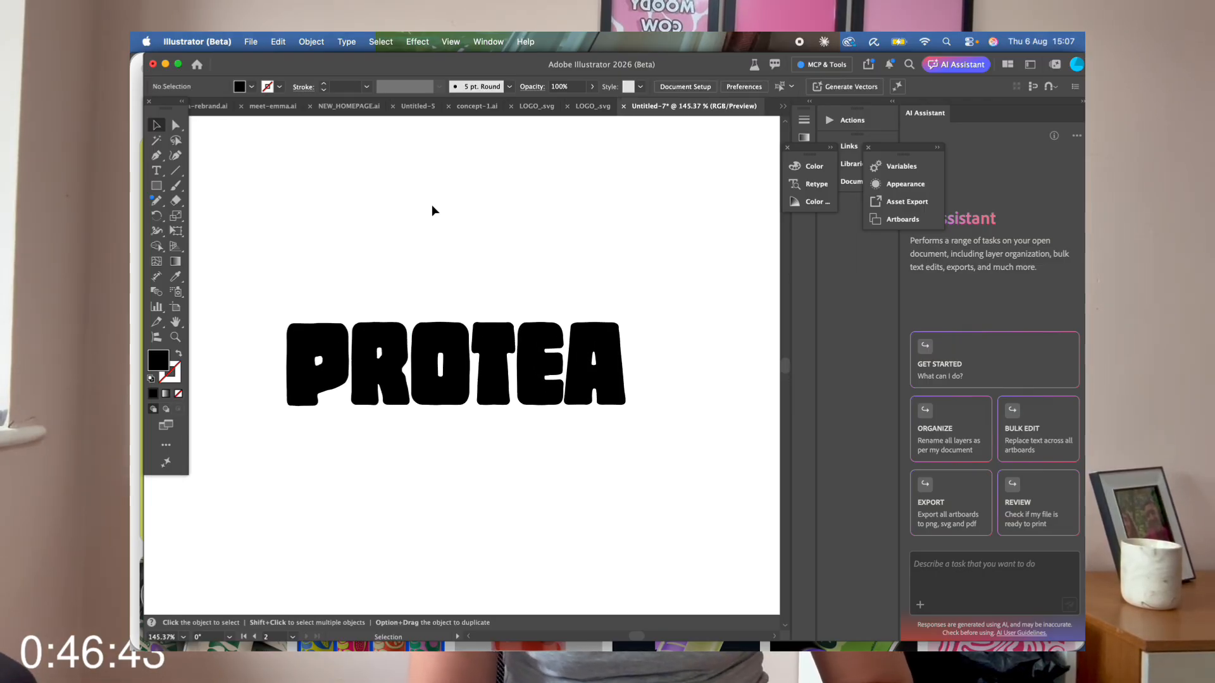
scroll(432, 208, down, 1)
scroll(586, 368, up, 3)
double_click(586, 368)
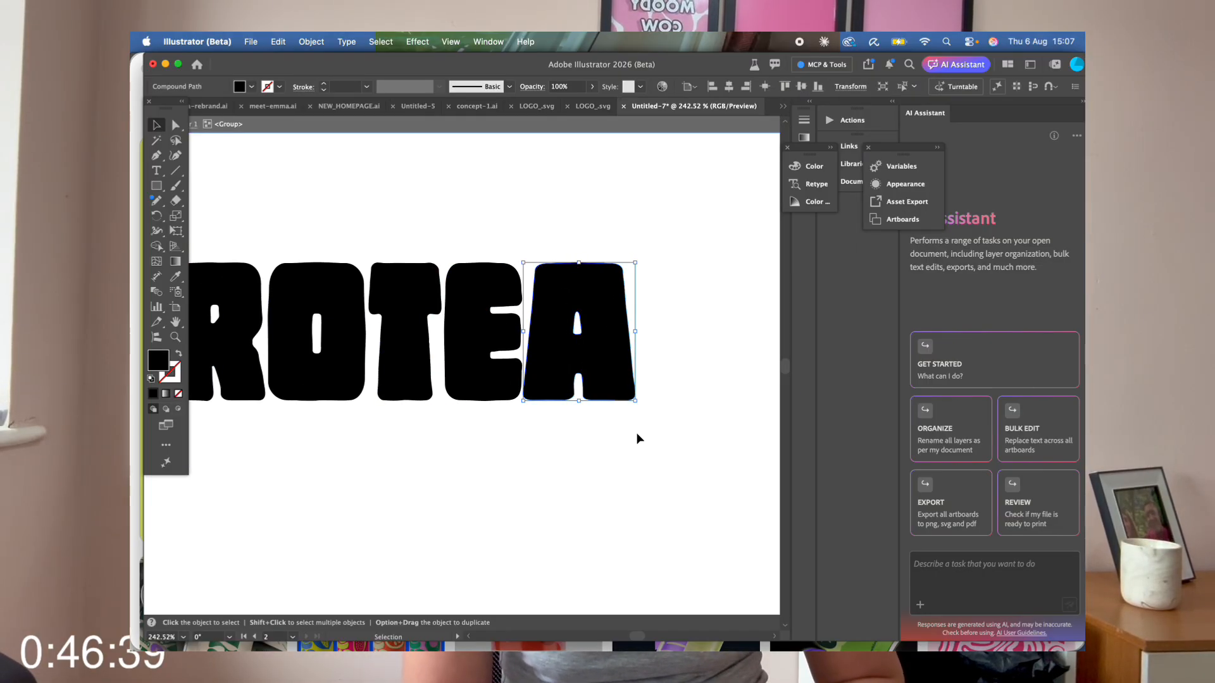
click(475, 360)
double_click(405, 356)
click(418, 41)
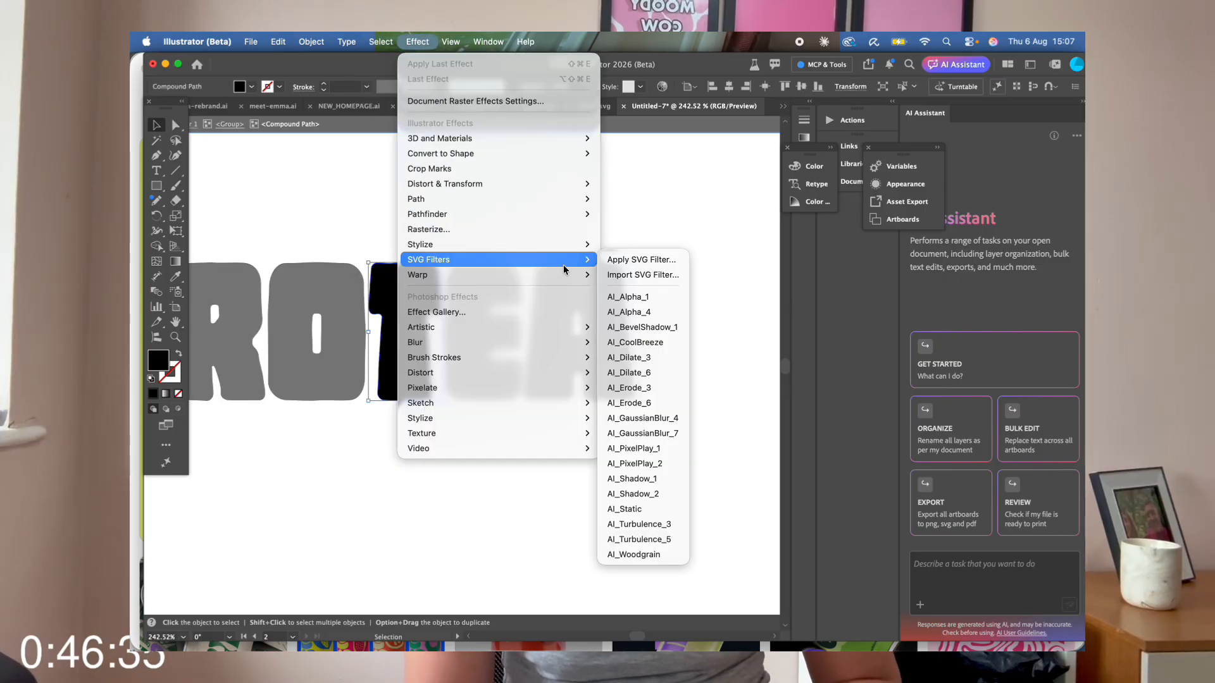
mouse_move(557, 274)
click(655, 339)
click(807, 387)
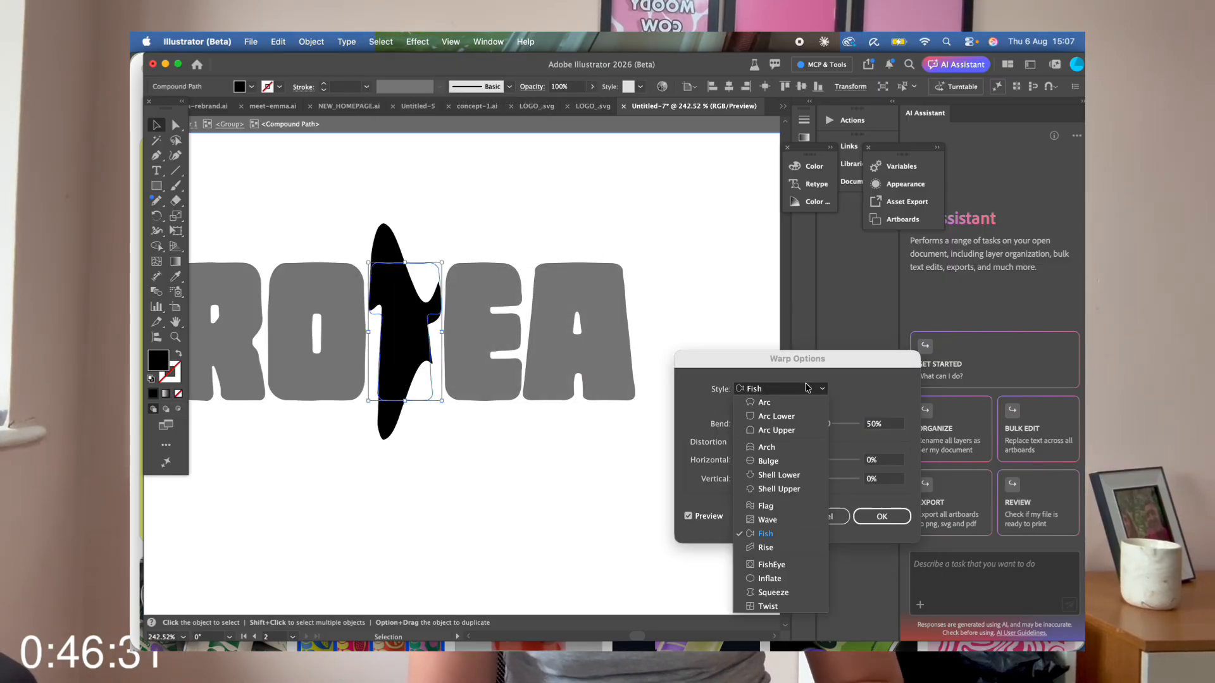
click(772, 592)
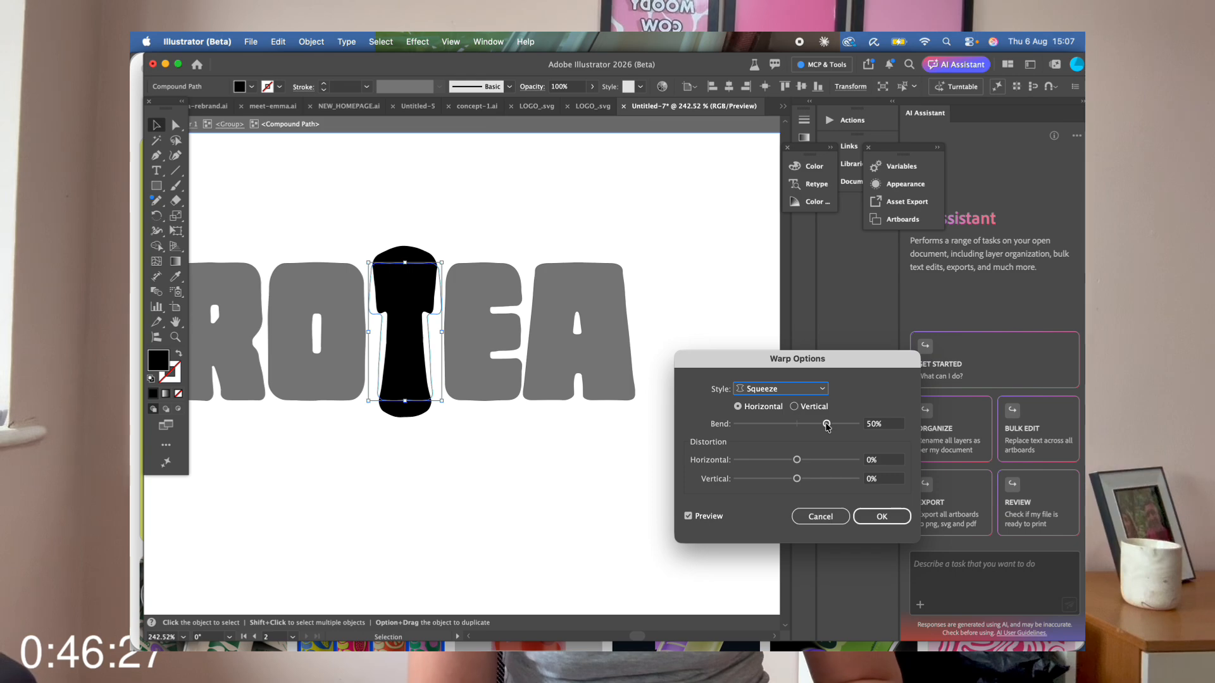
drag(792, 425, 805, 426)
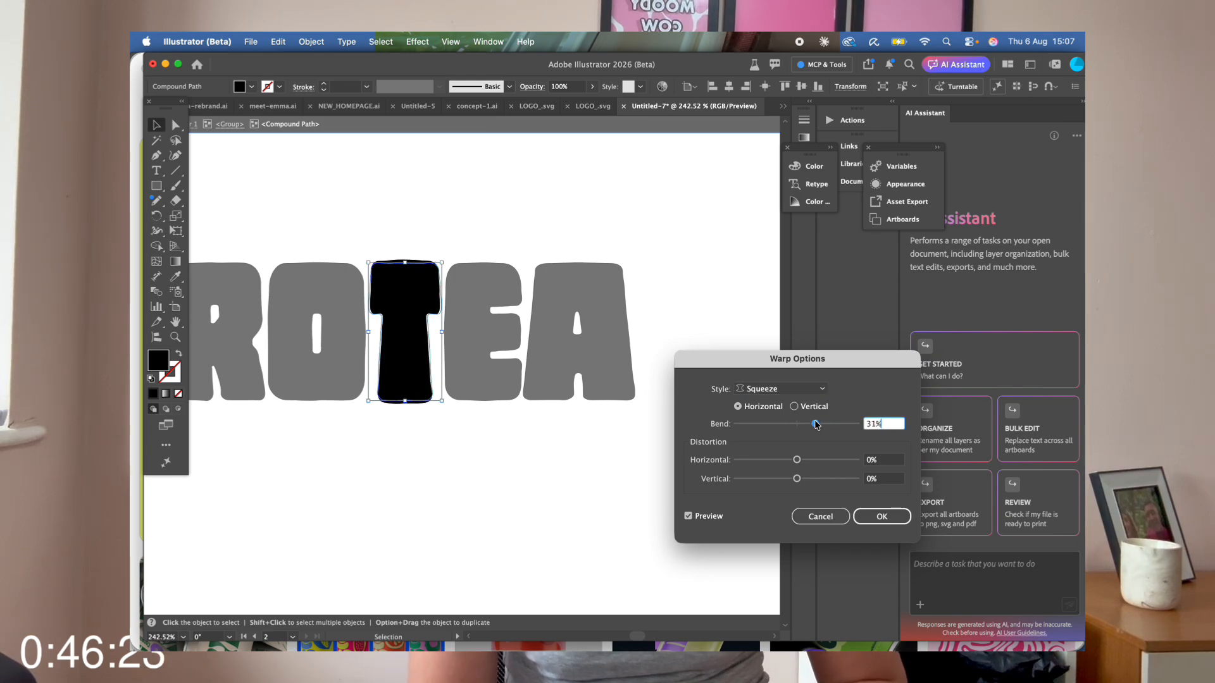
click(881, 516)
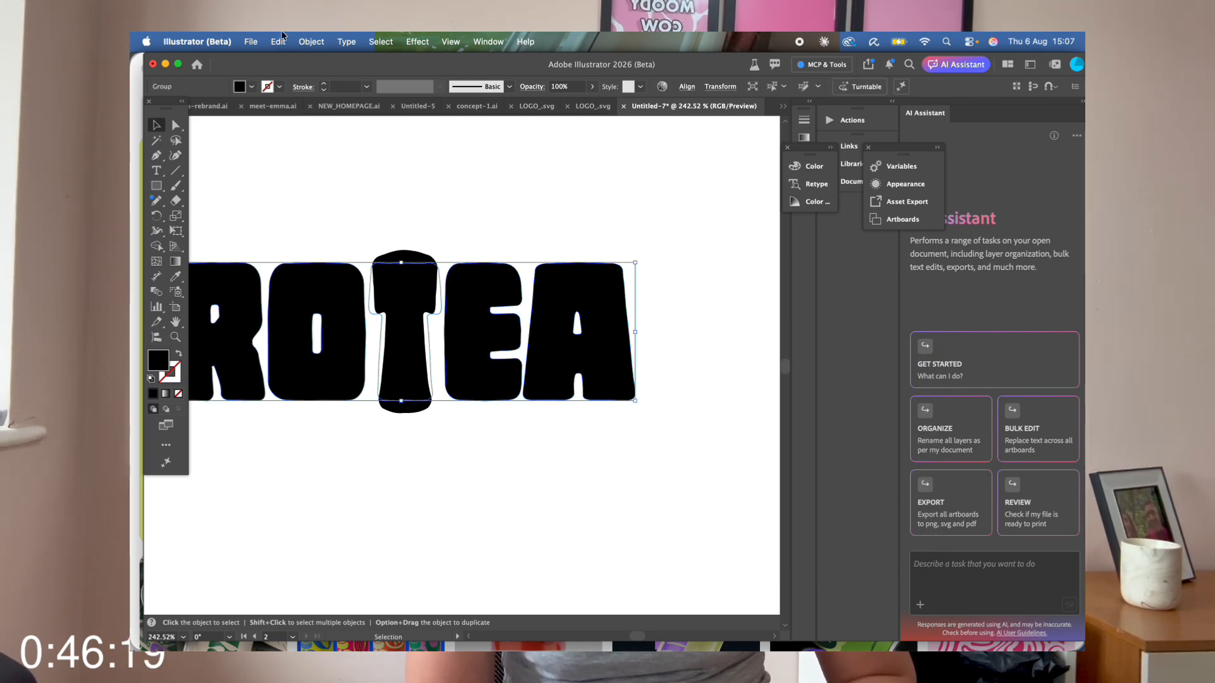
- Expand the warped T into a plain shape and reduce its height to match the neighbouring letters
click(311, 42)
click(357, 261)
click(496, 234)
click(400, 254)
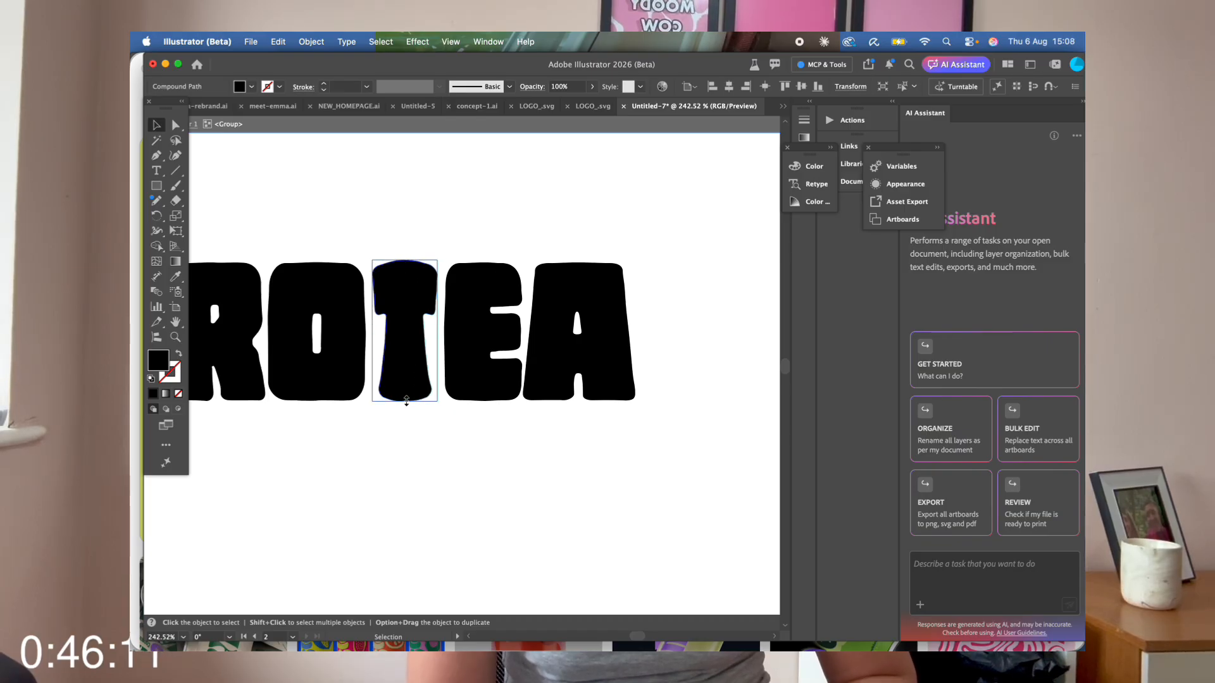
double_click(409, 472)
- Widen the T by stretching its right side towards the E
scroll(409, 472, down, 5)
scroll(409, 472, up, 5)
click(440, 266)
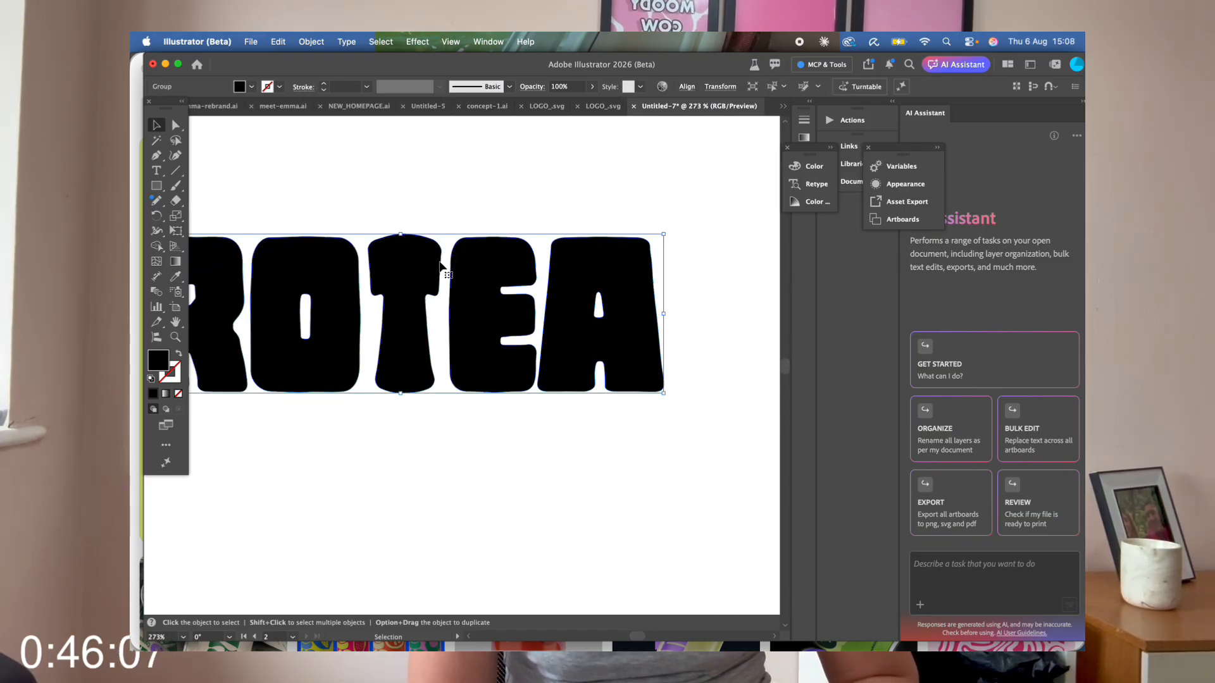
double_click(420, 281)
drag(442, 314, 456, 316)
- Nudge the E and A together to the right to restore an even gap after the widened T
click(514, 328)
shift+click(587, 346)
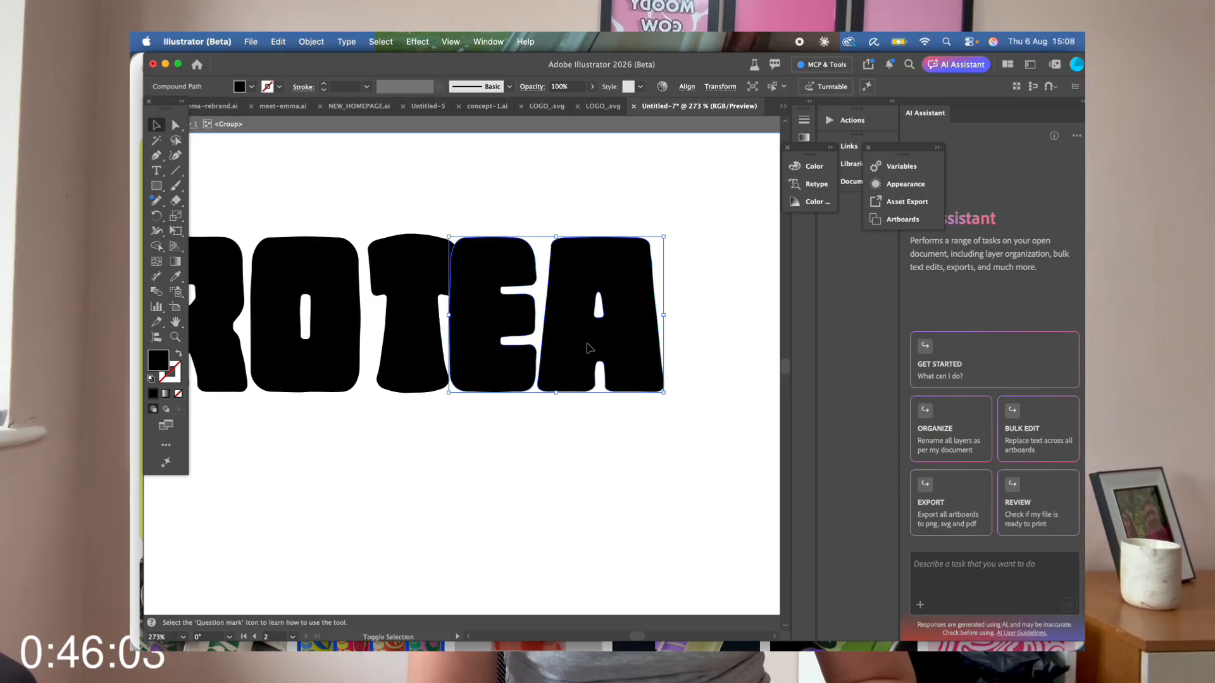
key(Right)
key(Right)
key(Right)
key(Right)
key(Right)
key(Right)
key(Right)
key(Right)
double_click(575, 445)
scroll(575, 445, down, 2)
click(405, 395)
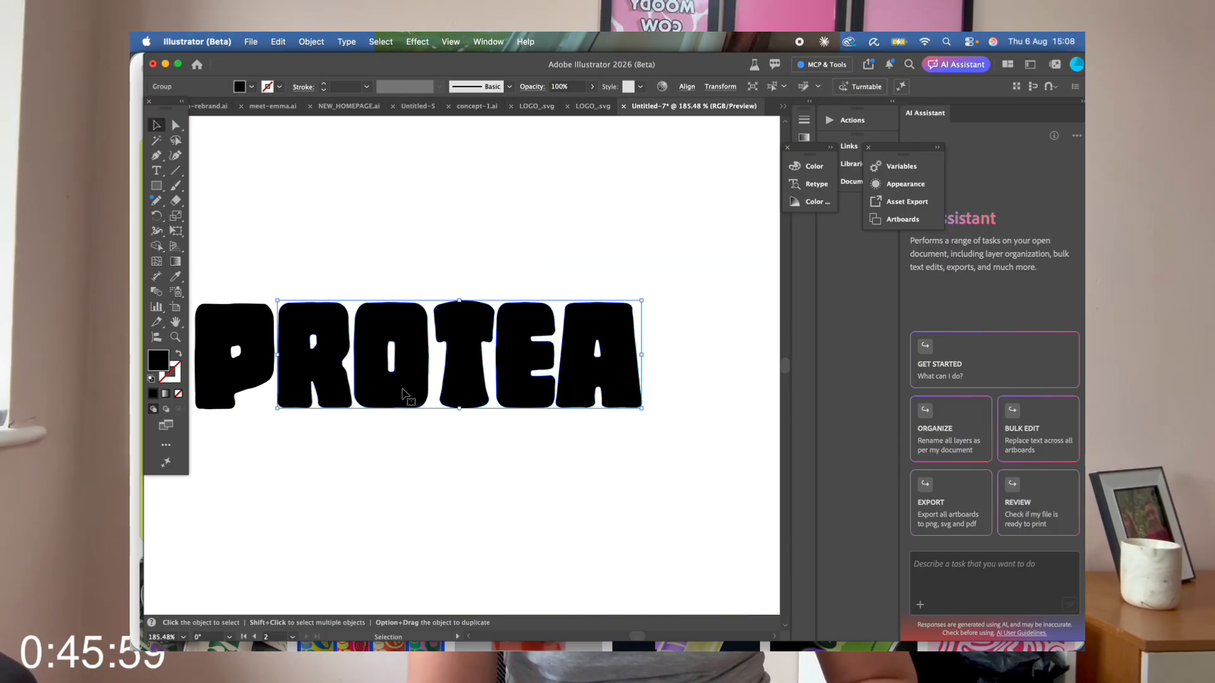
click(462, 476)
scroll(461, 476, down, 3)
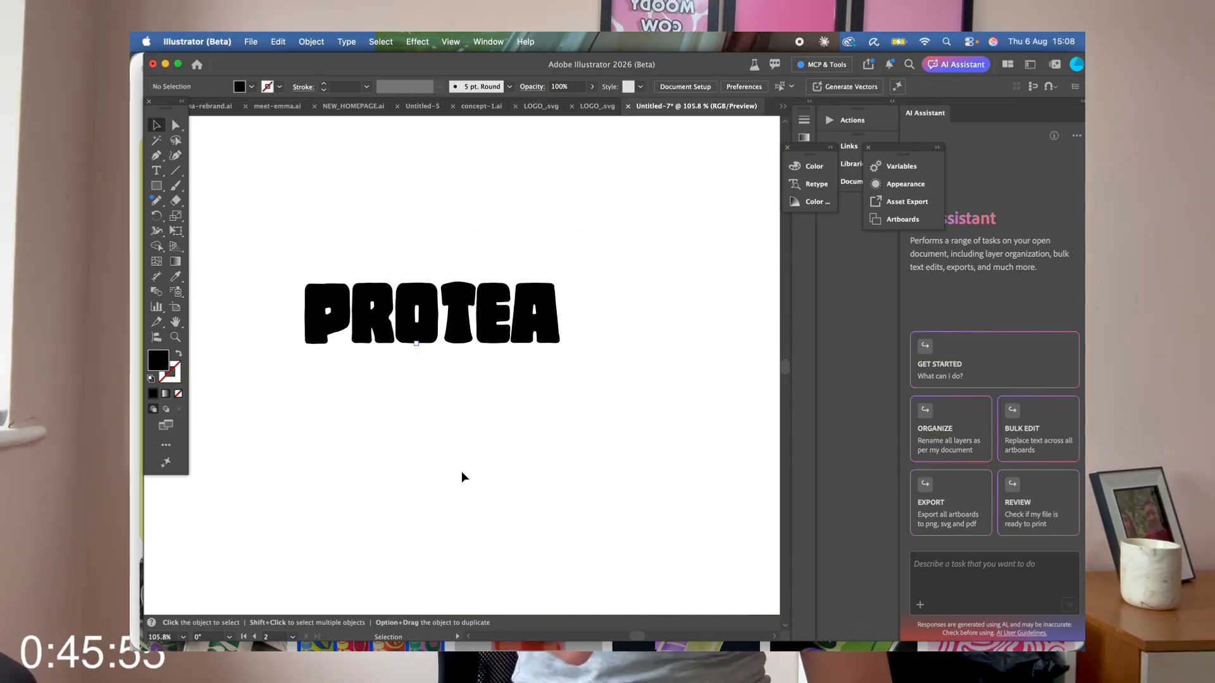
scroll(462, 477, down, 3)
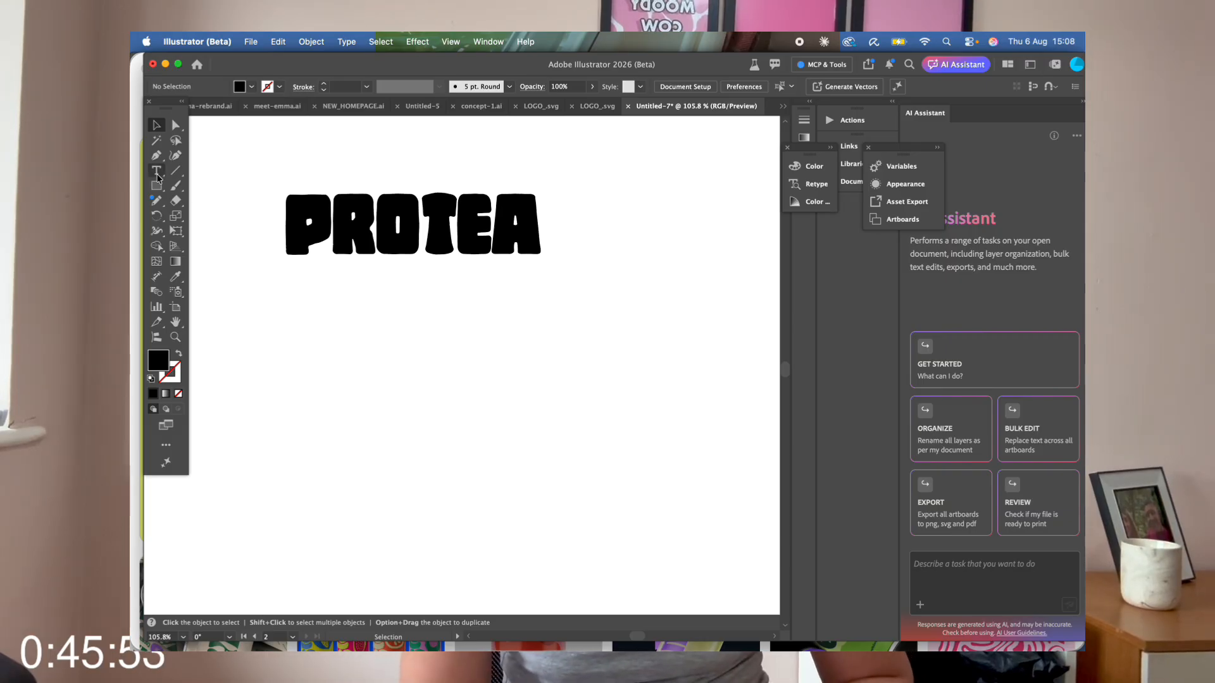
- Select all the letters of the PROTEA wordmark and reposition them together on the artboard
drag(268, 182, 539, 270)
scroll(503, 254, down, 2)
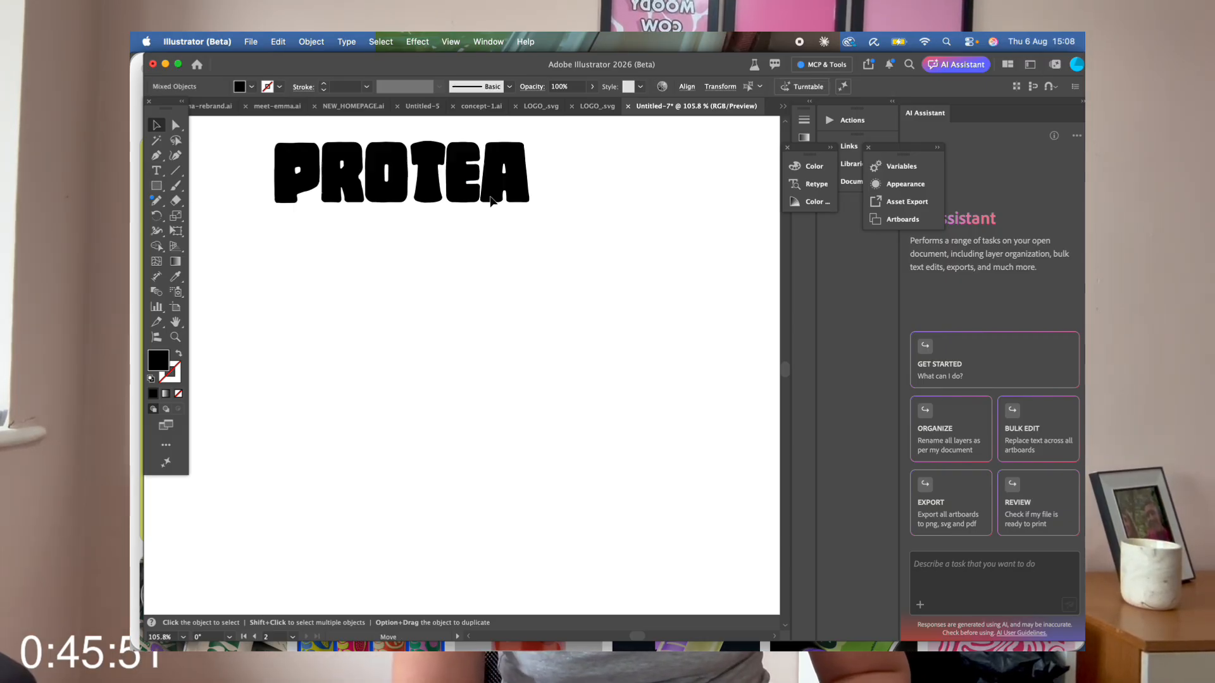
click(499, 288)
- Show the rulers, place a horizontal guide along the tops of the PROTEA letters and check the P against it
scroll(301, 158, up, 3)
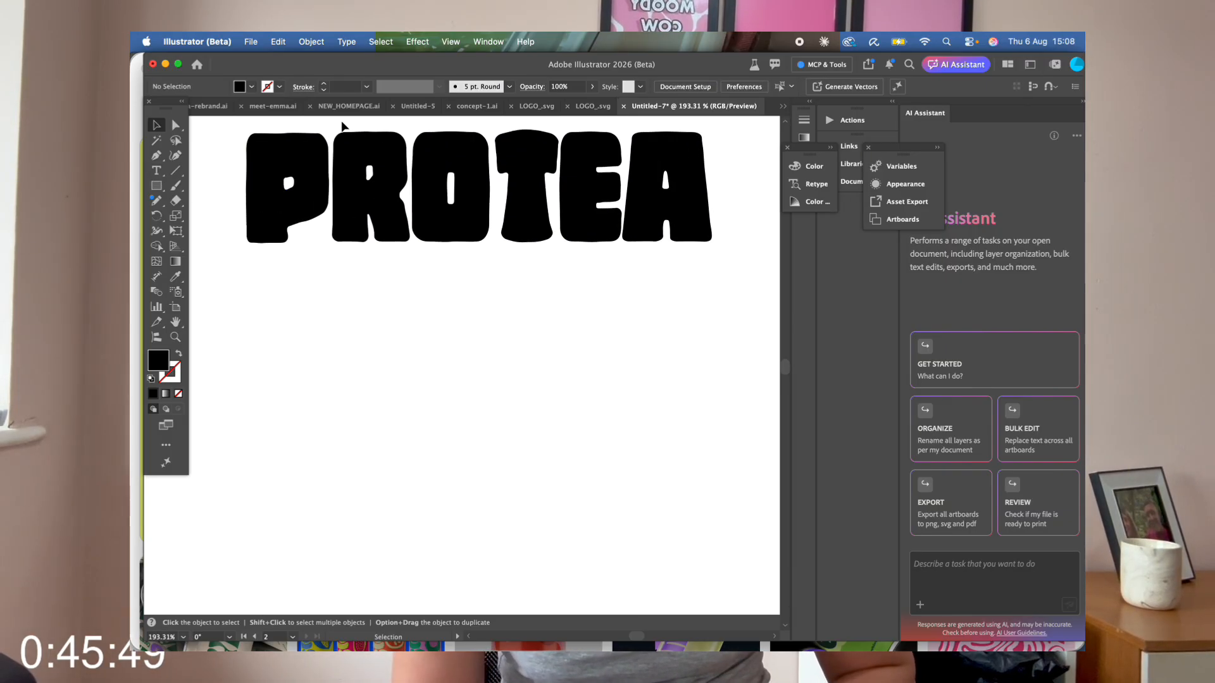
scroll(341, 125, up, 1)
key(super+r)
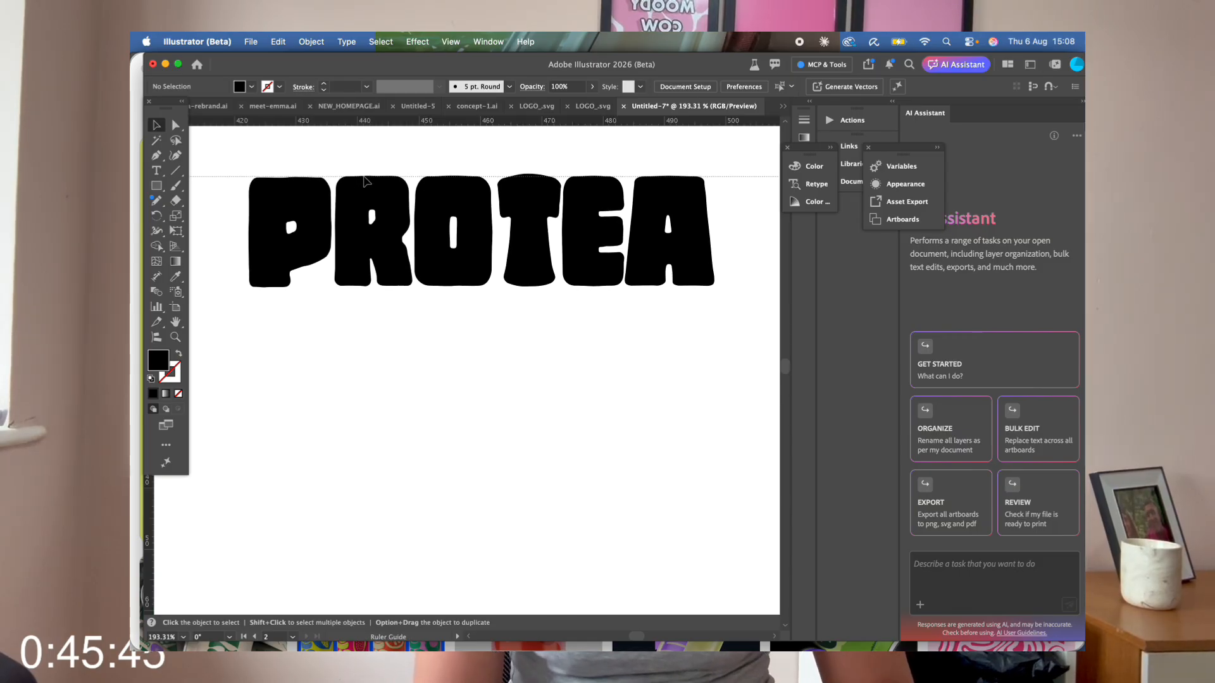
double_click(317, 206)
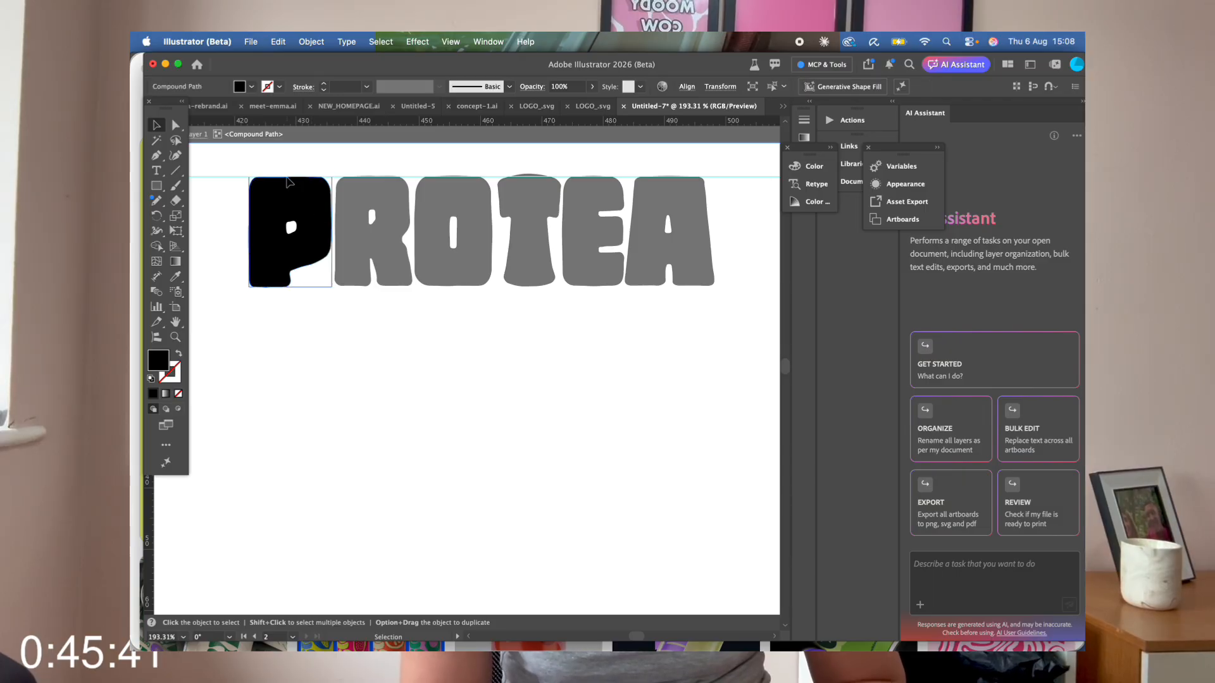
double_click(336, 303)
scroll(320, 374, down, 5)
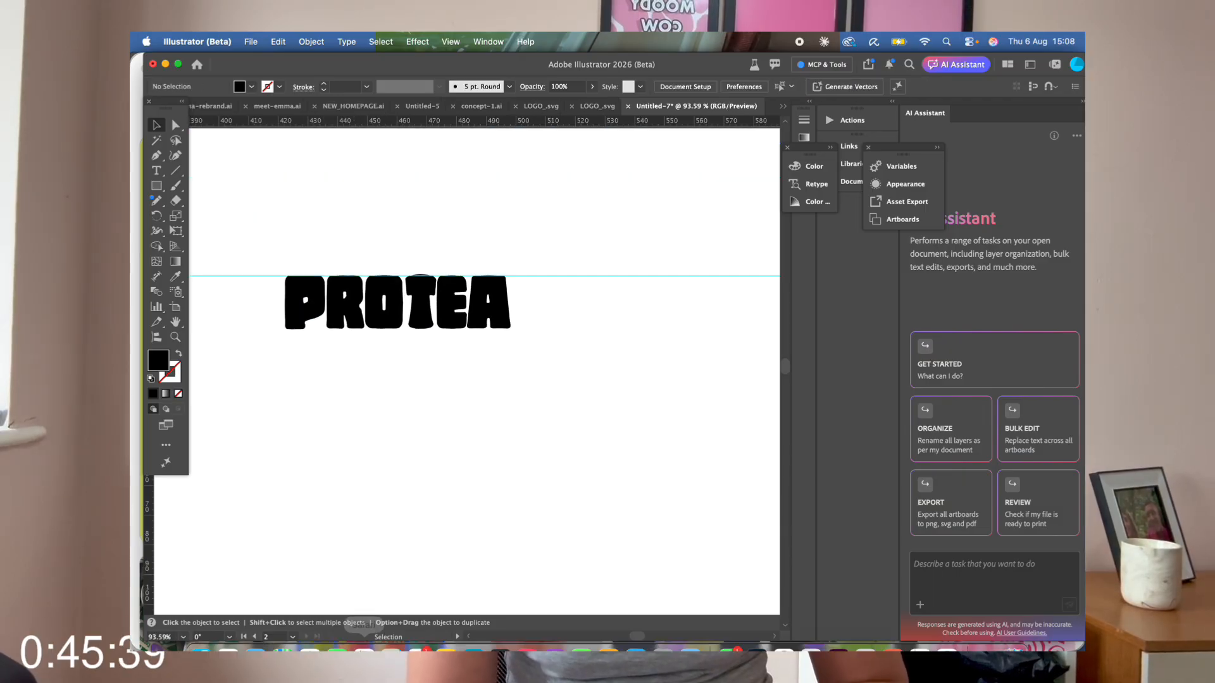